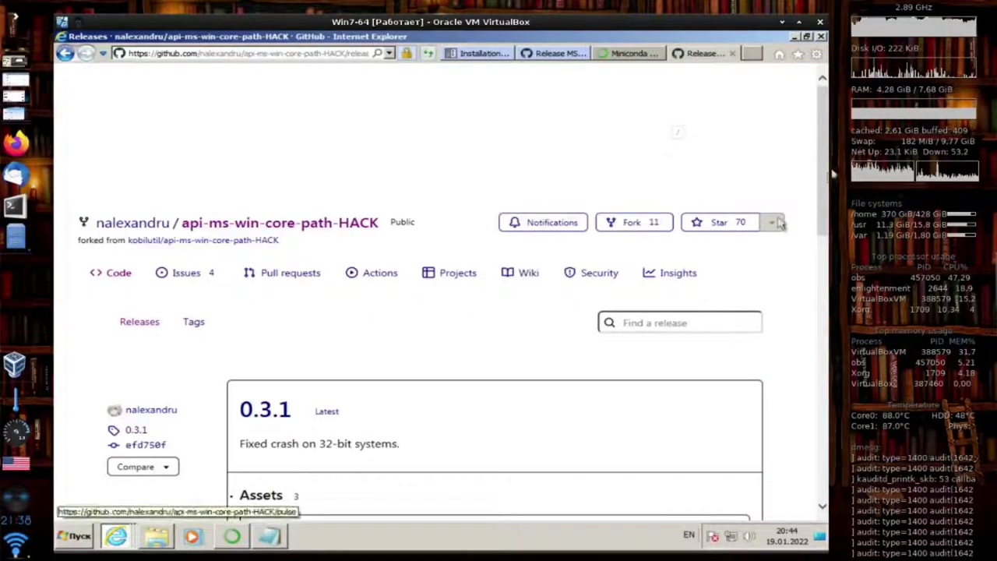
Step: Return to the api-ms-win-core-path-HACK repository page and read where its Installation section says to copy the x86 and x64 DLLs
drag(823, 151, 820, 41)
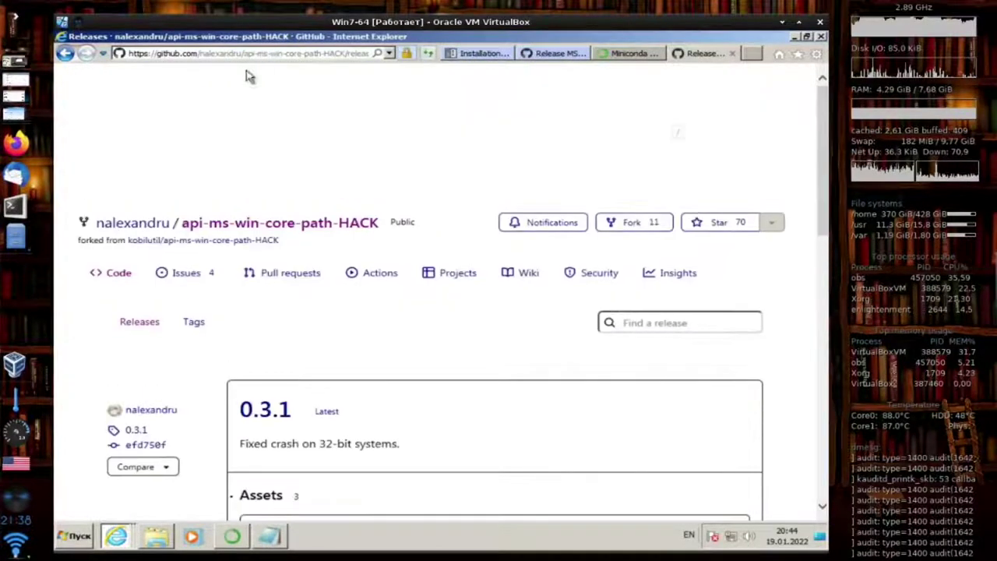
click(66, 54)
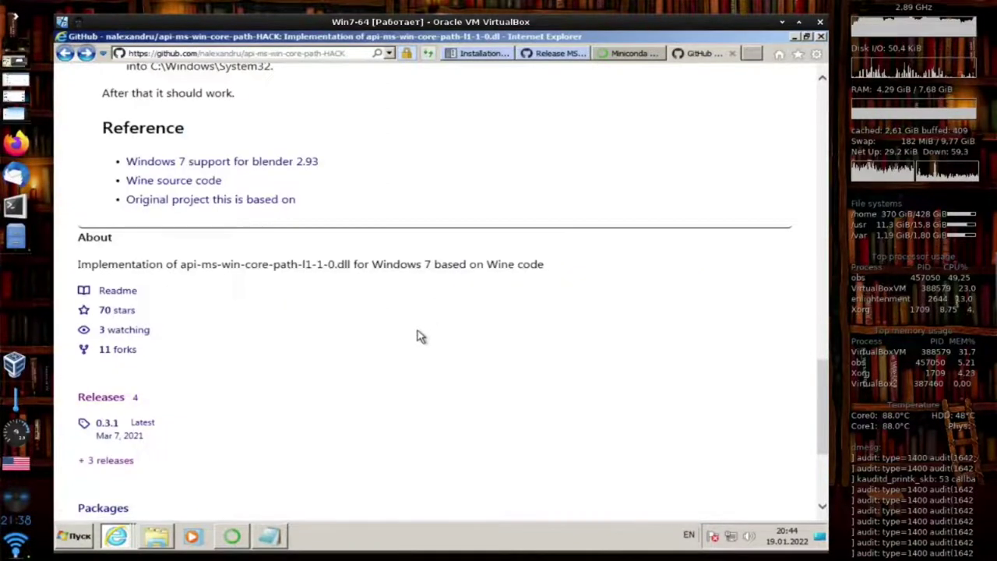
scroll(421, 337, up, 4)
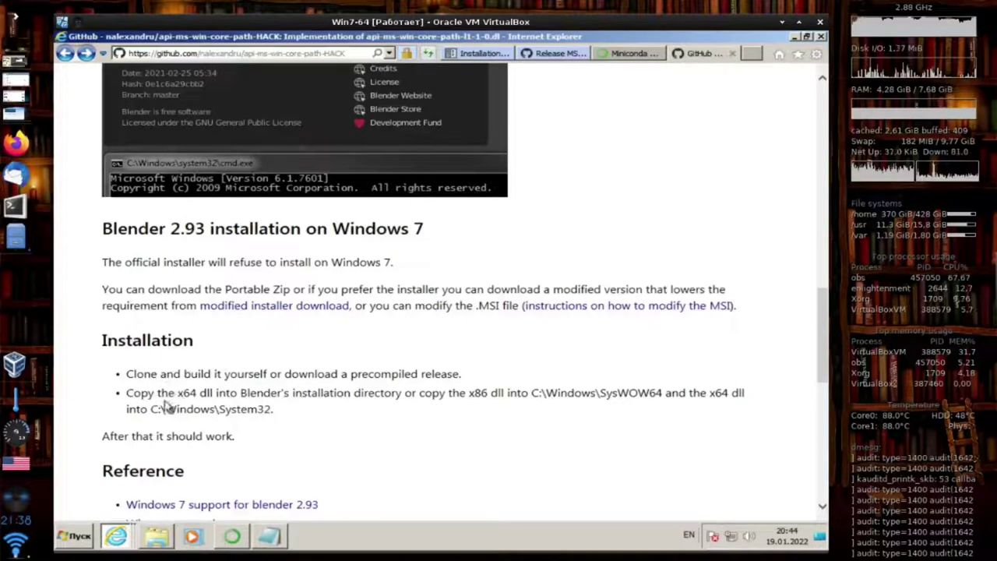
drag(179, 392, 352, 393)
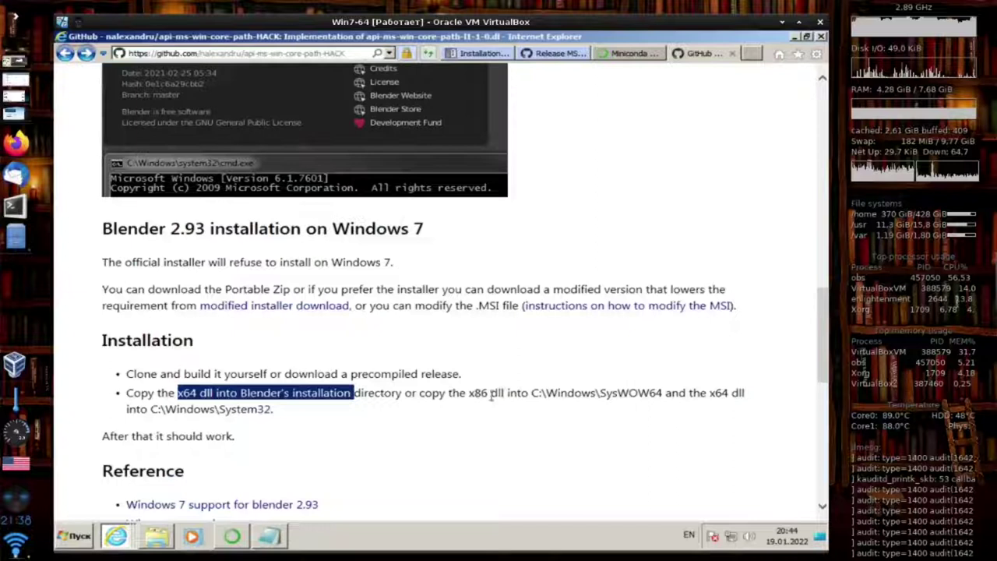
click(547, 394)
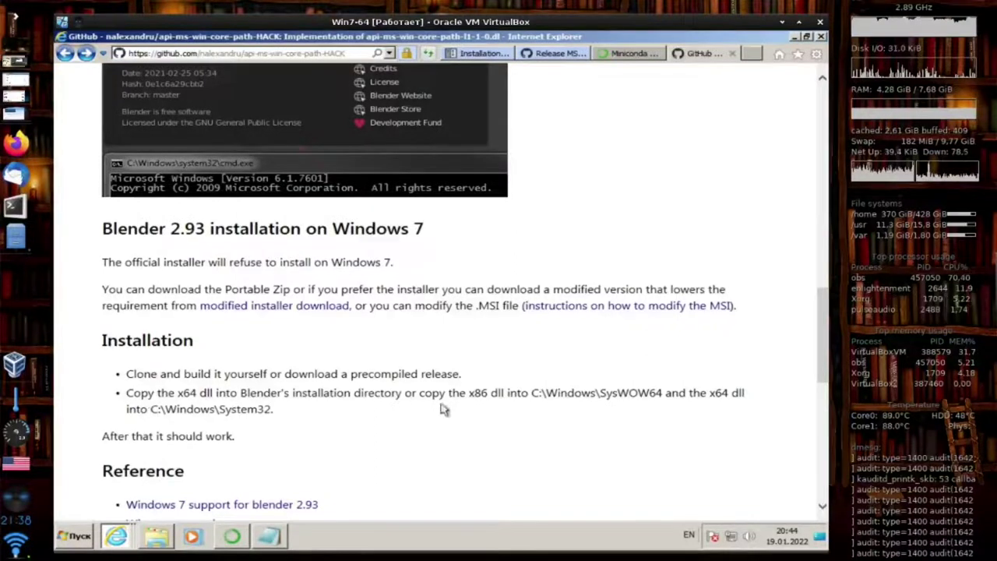
Step: Copy the api-ms-win-core-path-l1-1-0.dll file from the Downloads folder in Windows Explorer
click(154, 536)
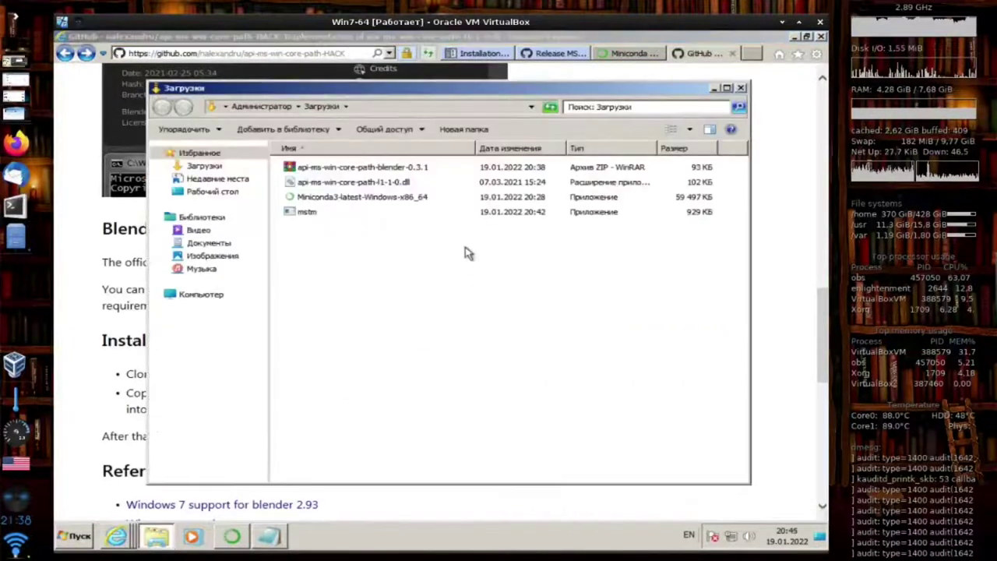
click(345, 186)
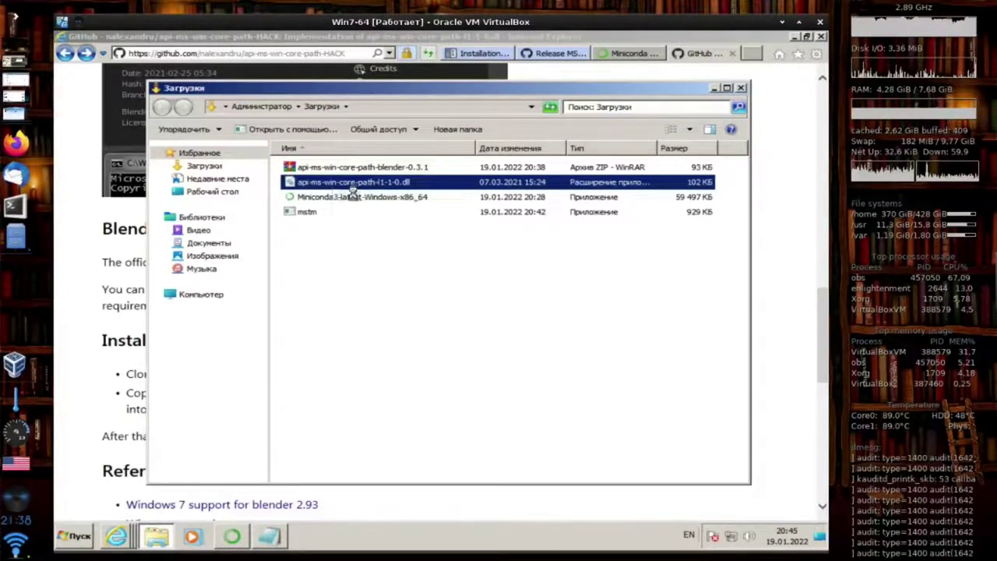
right_click(351, 189)
click(356, 337)
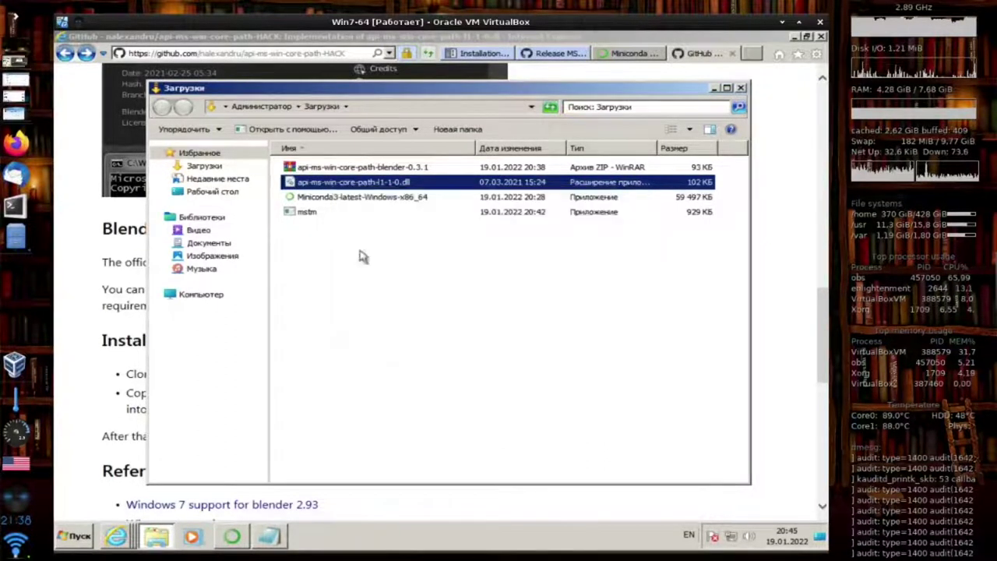
Step: Open a second Explorer window and browse to C:\Windows\SysWOW64
click(155, 537)
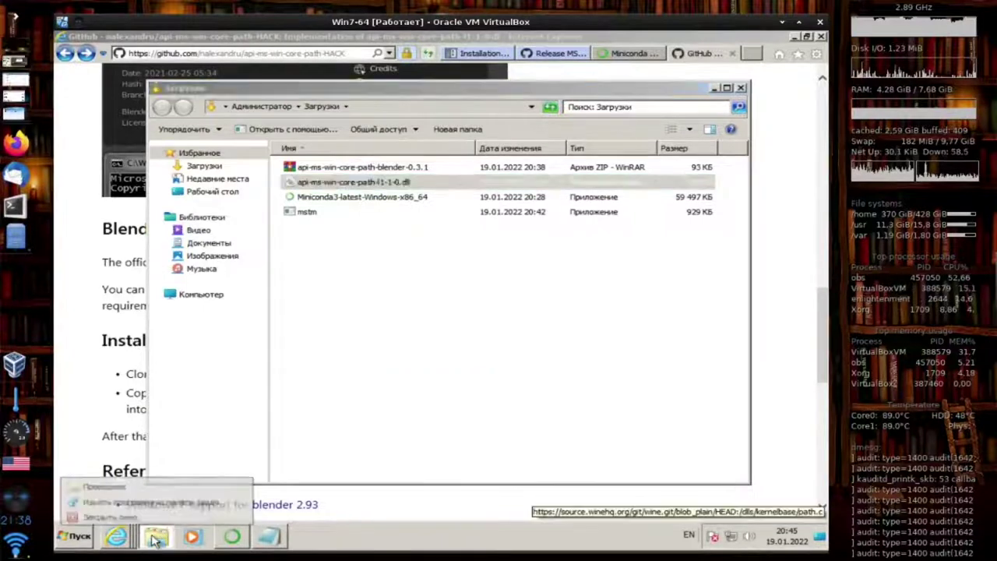
click(164, 483)
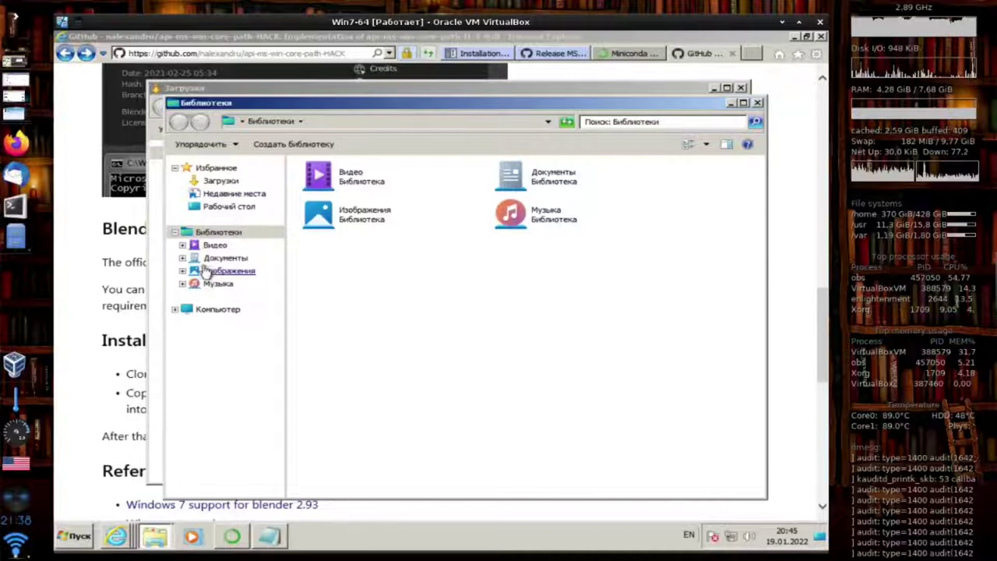
click(199, 310)
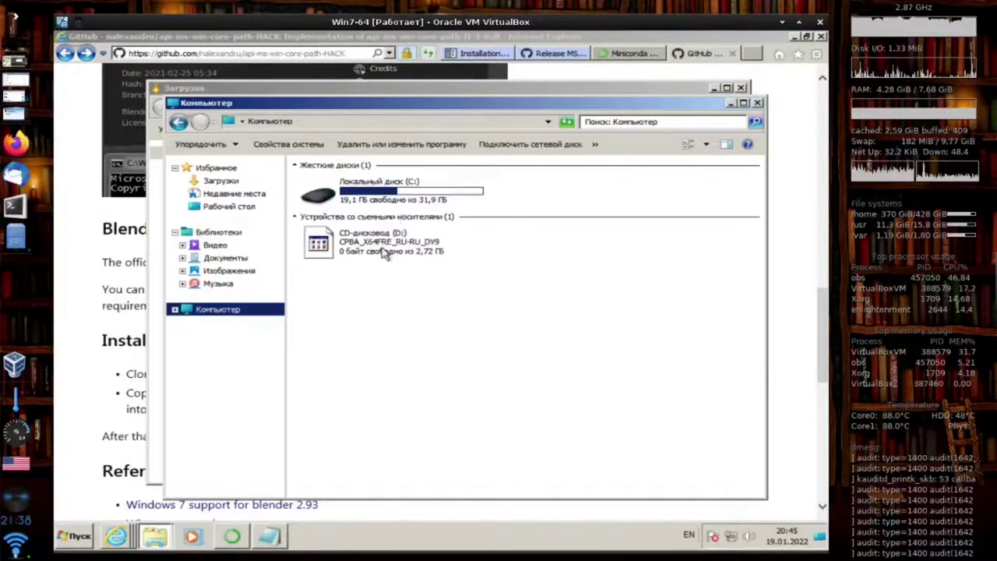
double_click(385, 204)
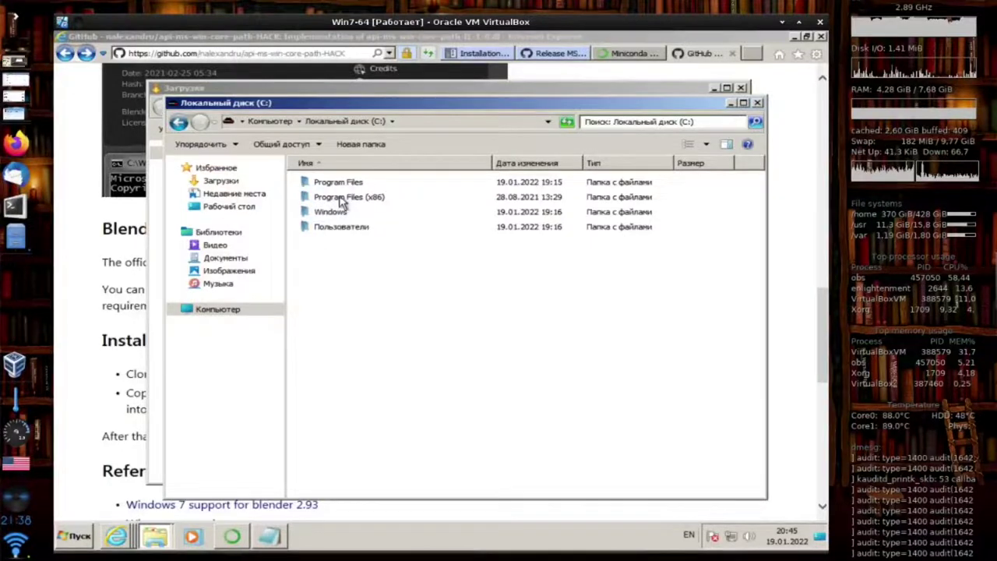
double_click(331, 212)
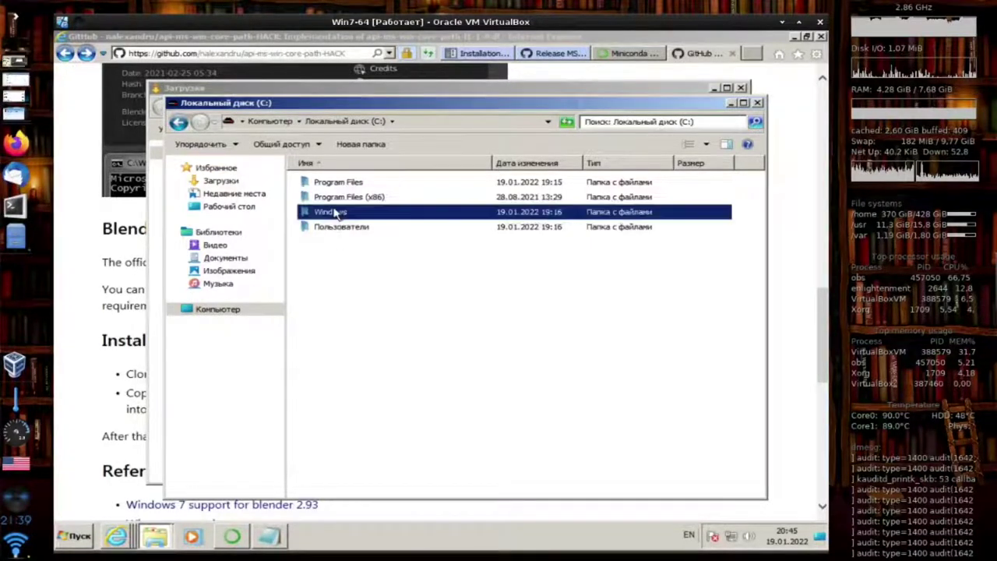
scroll(366, 381, down, 13)
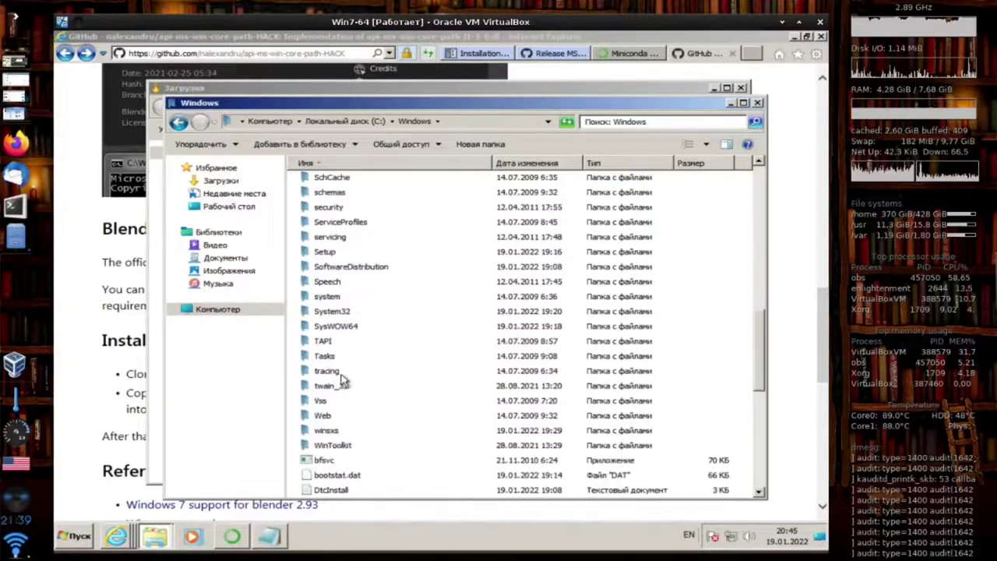
double_click(343, 331)
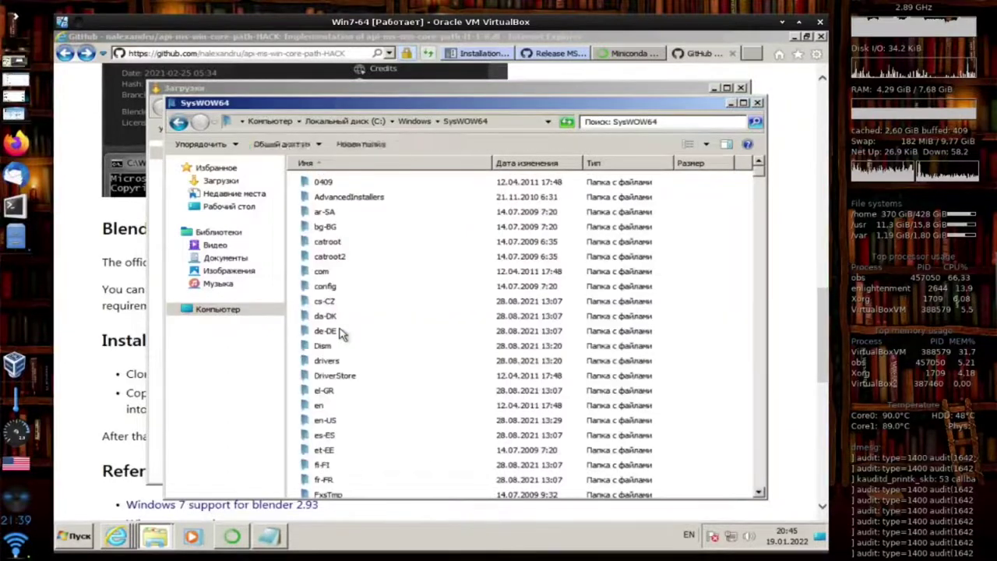
Step: Paste the copied api-ms-win-core-path-l1-1-0.dll into the SysWOW64 folder
scroll(423, 356, down, 9)
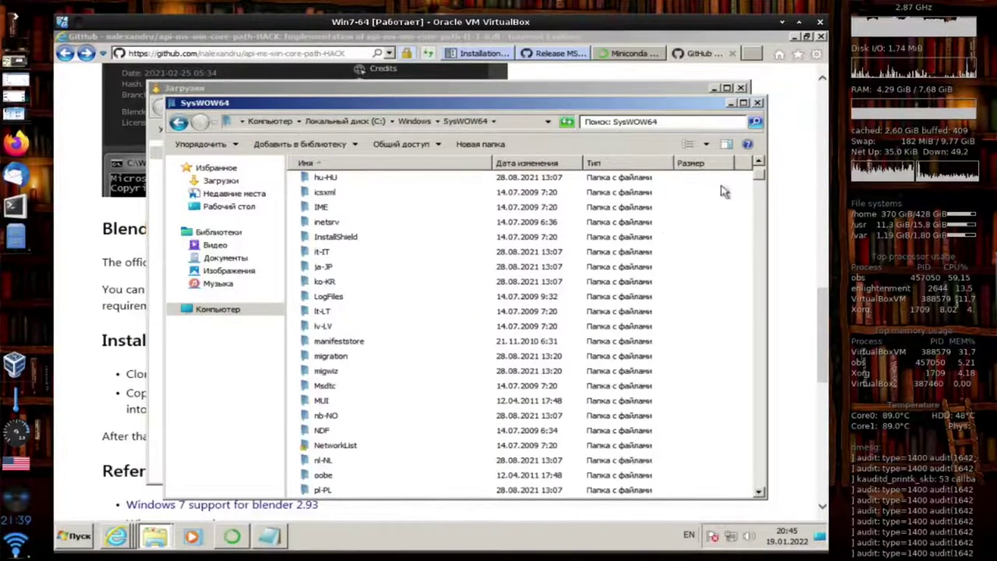
drag(759, 183, 758, 282)
scroll(589, 391, down, 2)
key(ctrl+v)
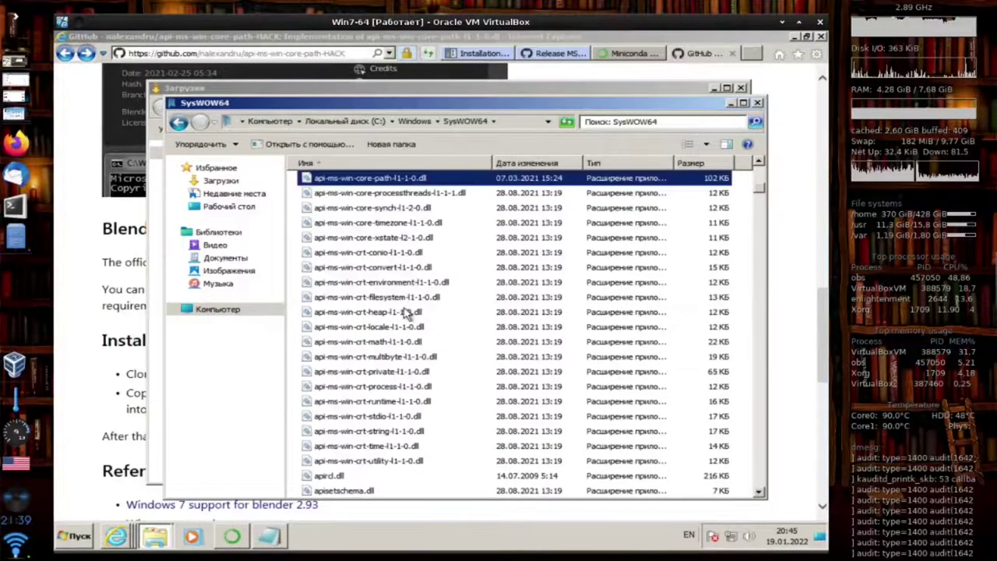
scroll(365, 280, up, 2)
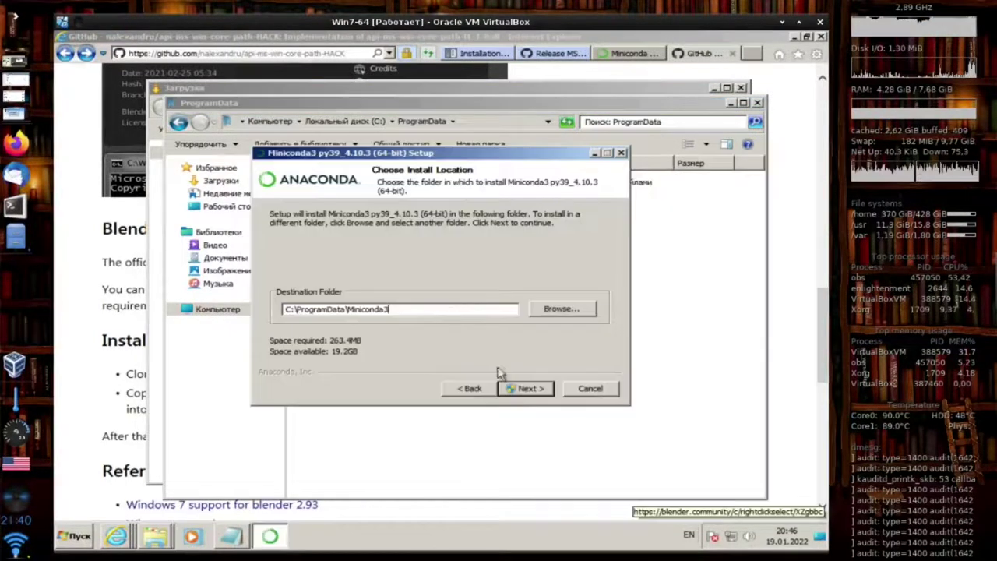
Step: Install Miniconda3 into C:\ProgramData\Miniconda3, show the installation details, and dismiss the pythonw.exe error
click(524, 389)
click(522, 389)
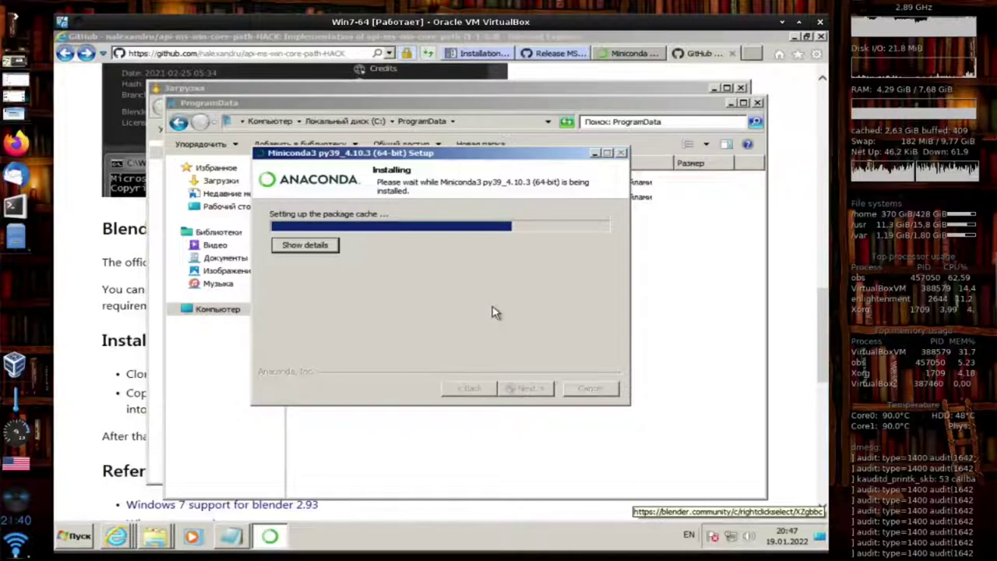
click(334, 248)
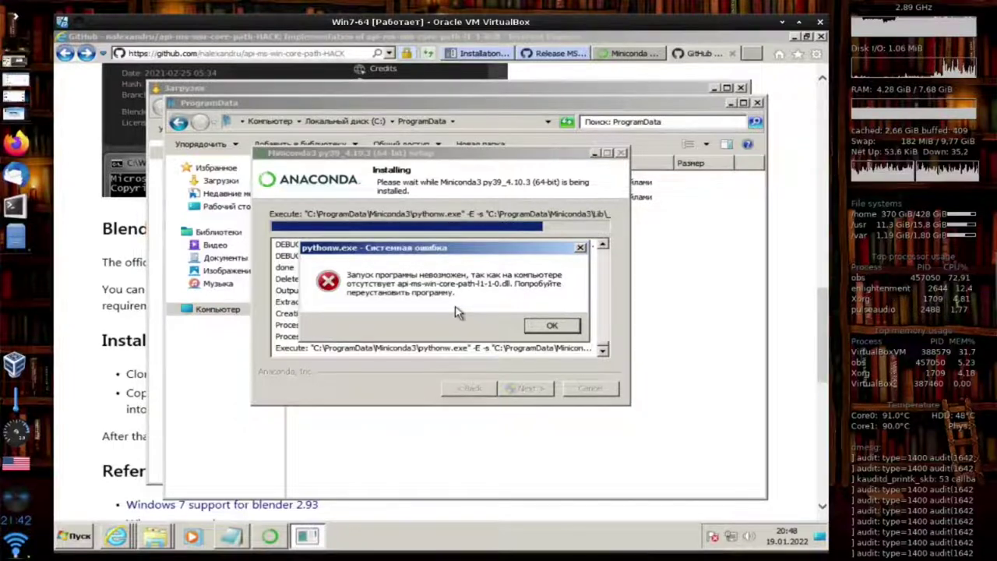
click(551, 327)
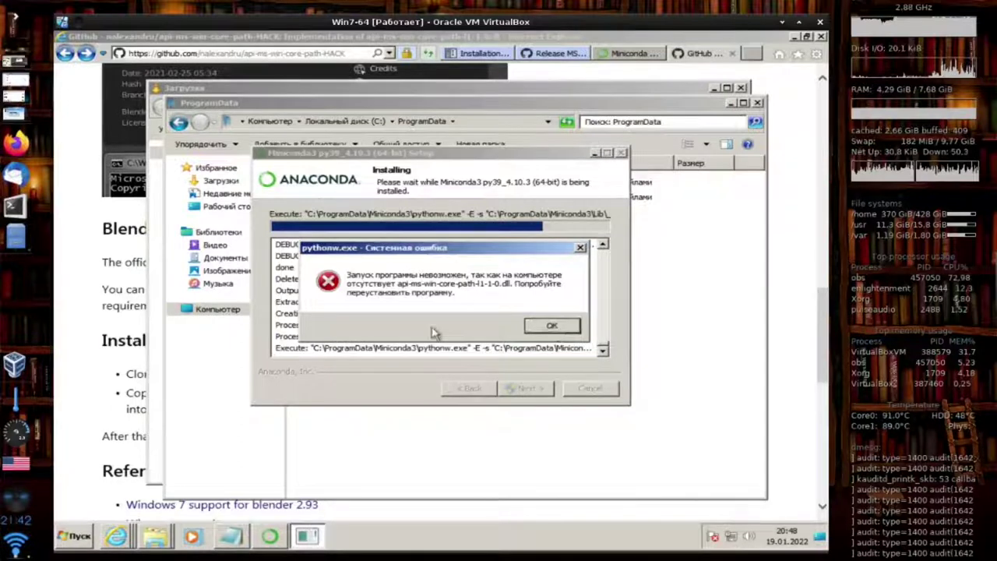
Step: Go back to the SysWOW64 folder in Explorer and copy api-ms-win-core-path-l1-1-0.dll
click(160, 538)
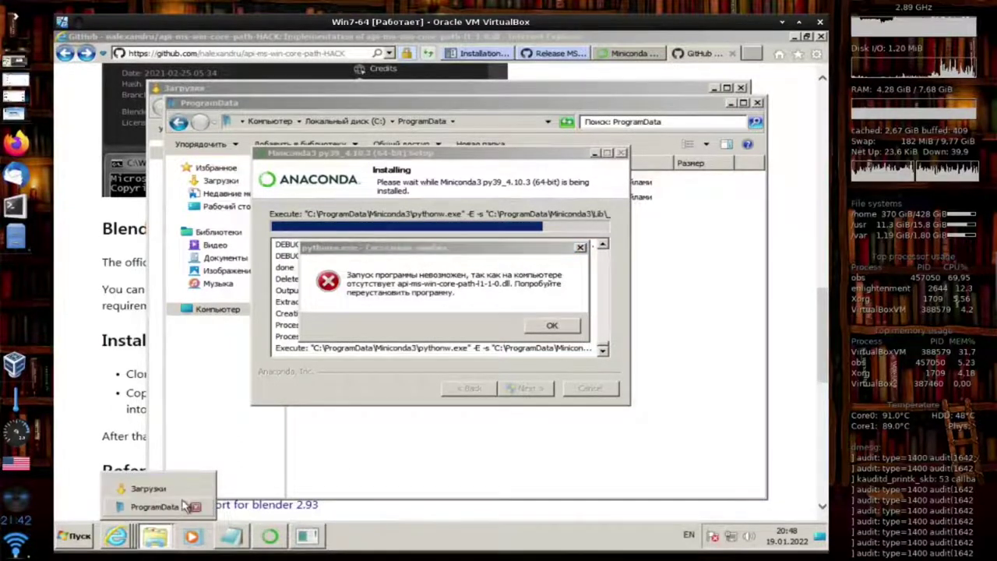
click(164, 507)
click(179, 124)
click(180, 125)
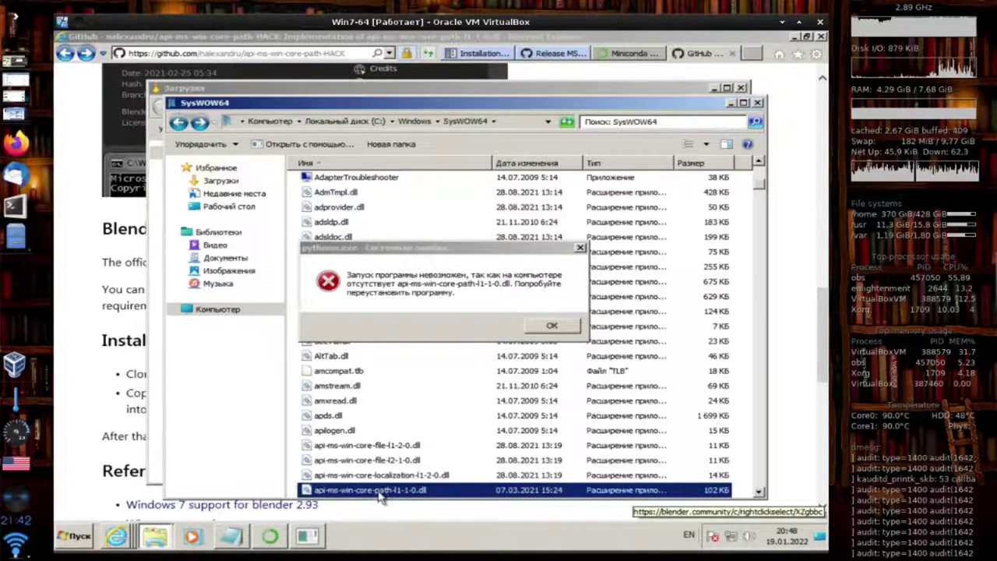
mouse_move(382, 499)
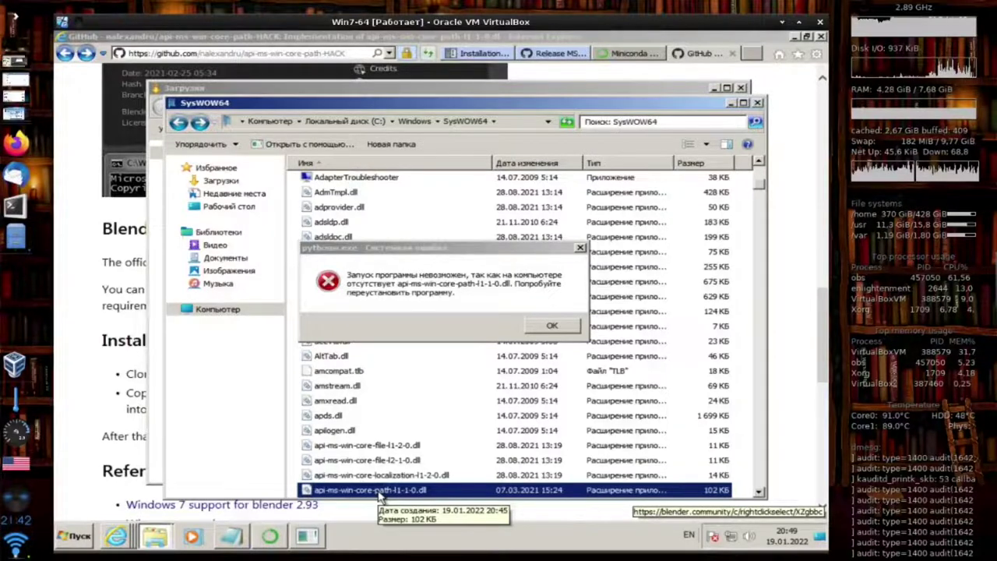
right_click(380, 492)
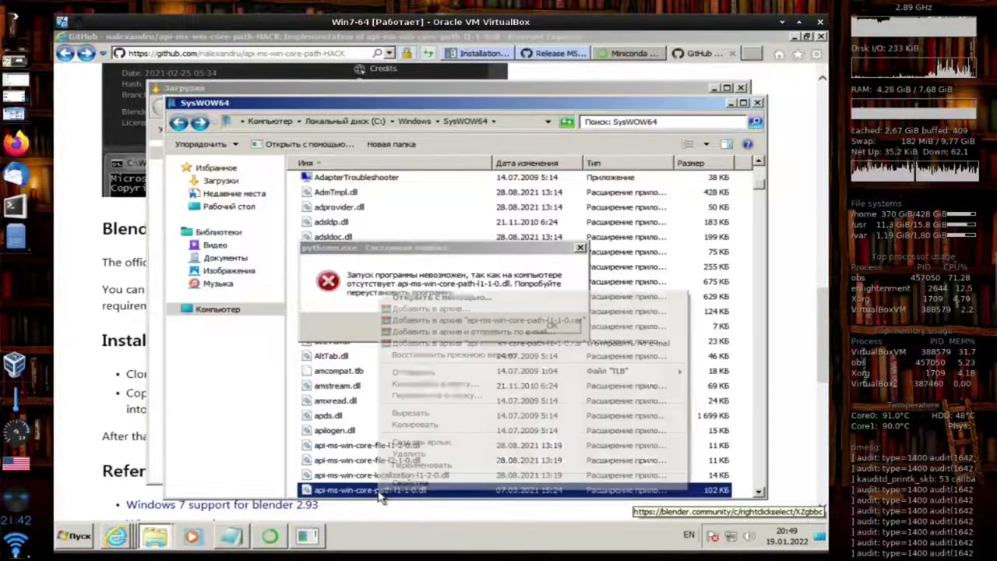
click(414, 425)
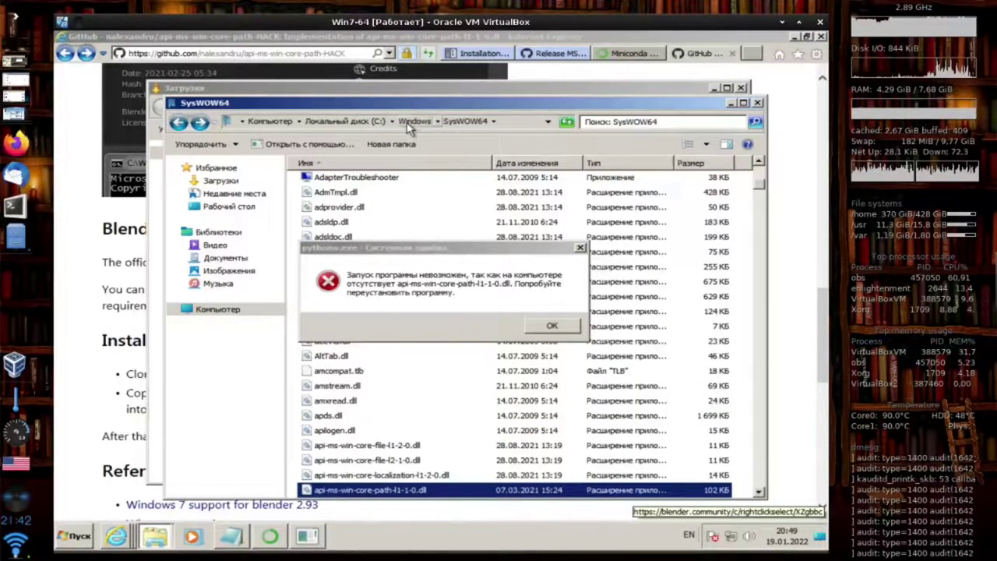
Step: Paste api-ms-win-core-path-l1-1-0.dll into C:\Windows\System32
click(412, 122)
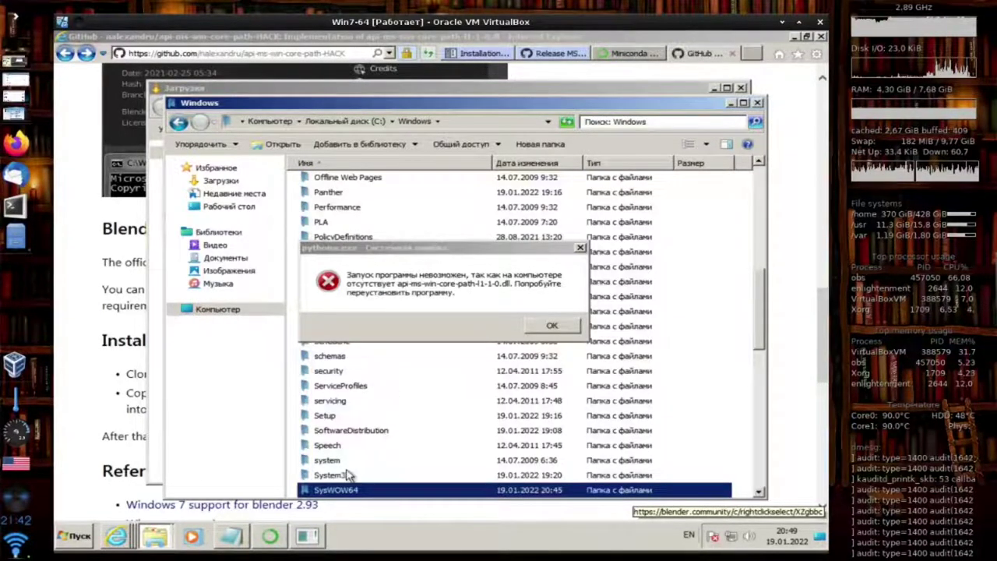
scroll(345, 475, down, 3)
scroll(348, 454, up, 1)
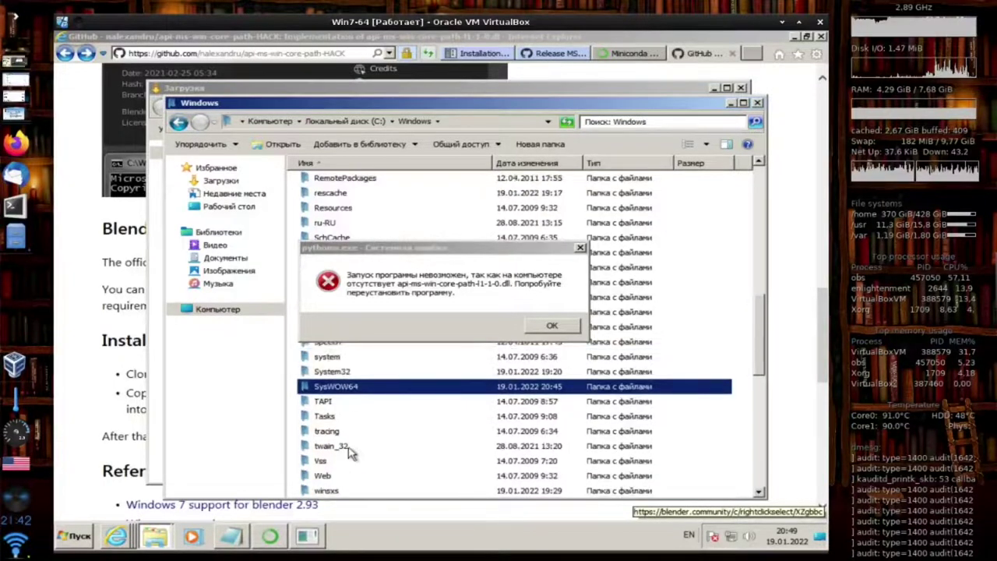
double_click(343, 372)
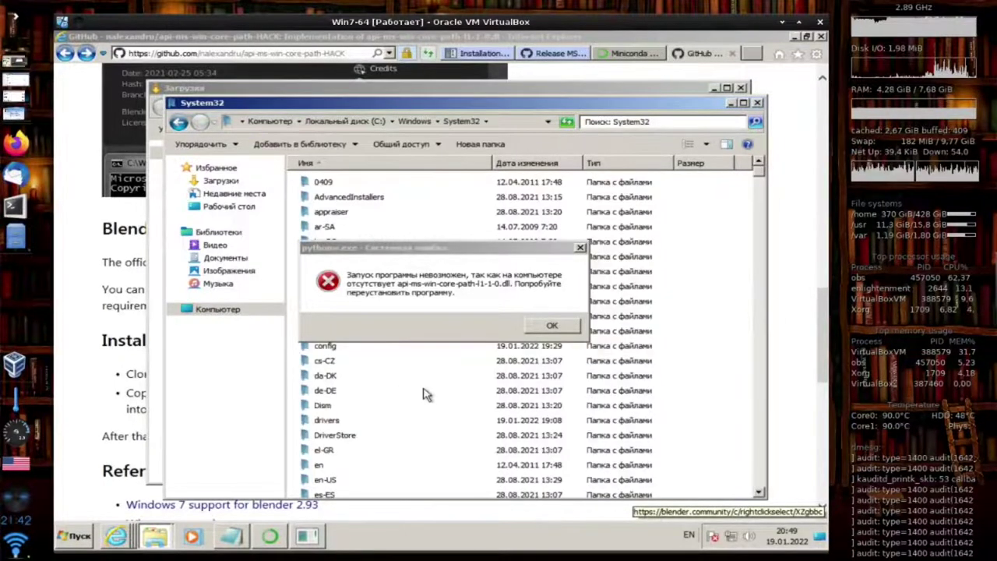
text(api-ms-win-core-path)
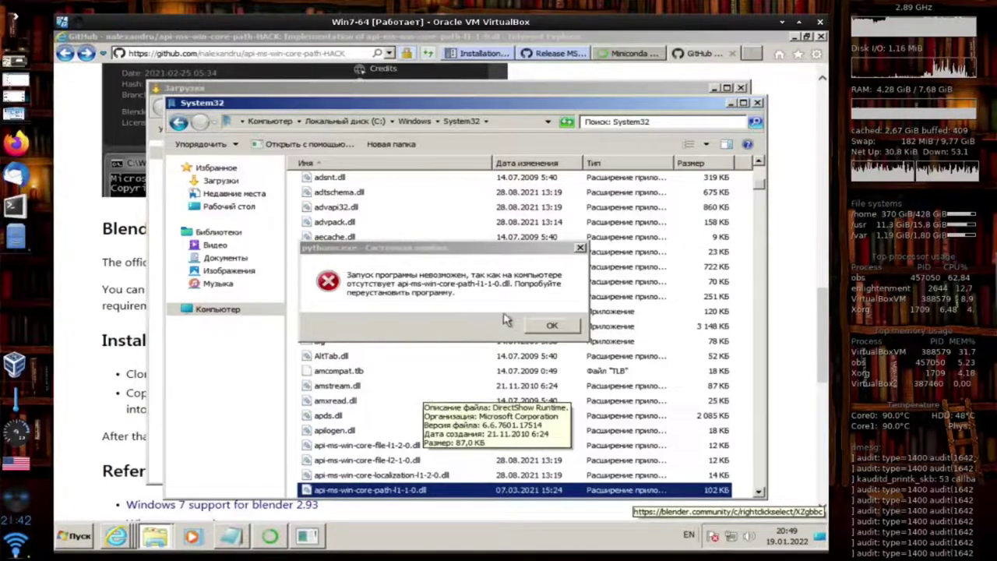
Step: Dismiss the pythonw.exe error, retry initializing the Anaconda directories, and proceed to the final setup page
click(549, 325)
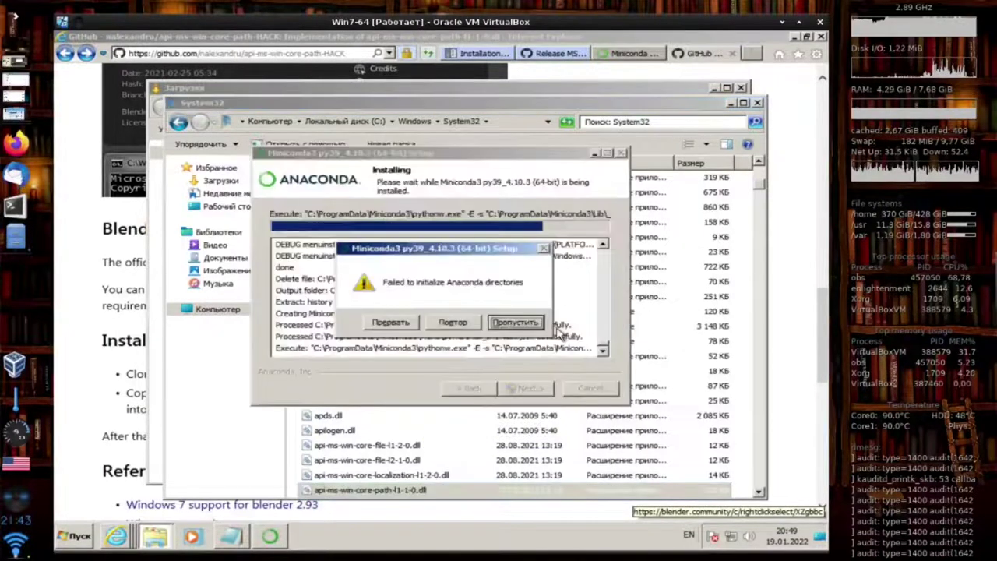
click(453, 324)
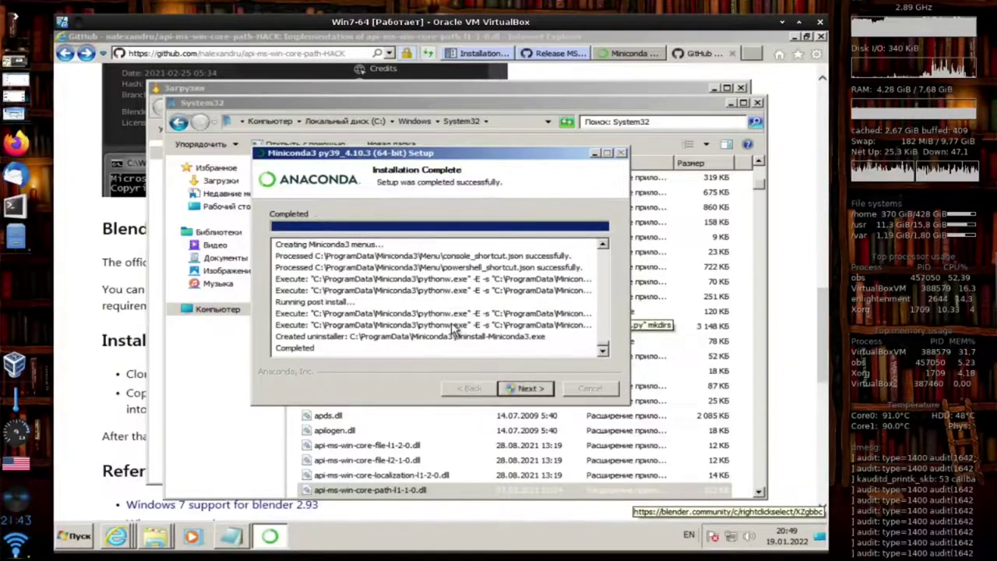
click(520, 389)
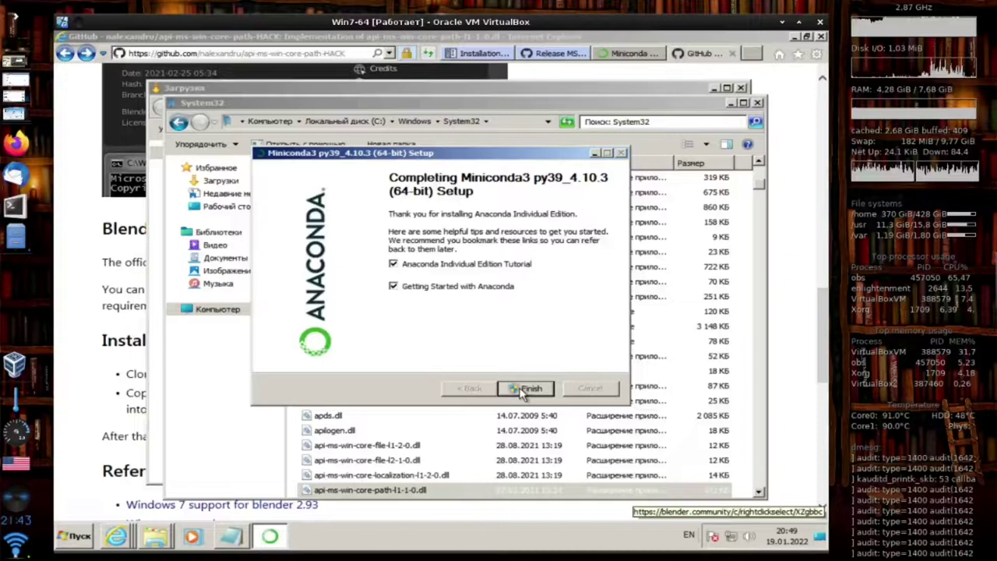
Step: Deselect the Anaconda Individual Edition Tutorial and Getting Started with Anaconda options and finish the Miniconda3 setup
click(495, 265)
click(486, 289)
click(526, 389)
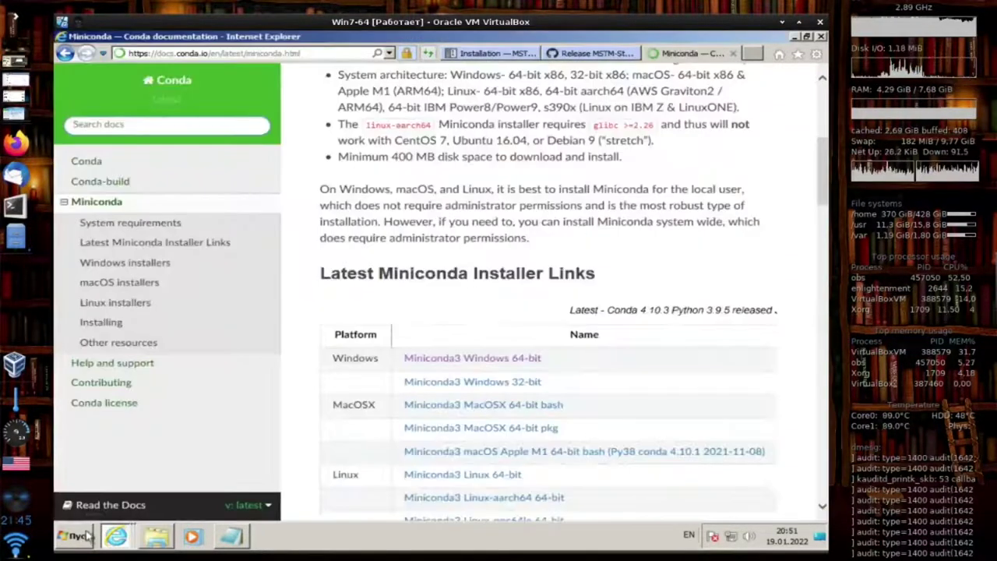
Step: Open the Anaconda Prompt (Miniconda3) from the Anaconda3 (64-bit) program group
click(88, 535)
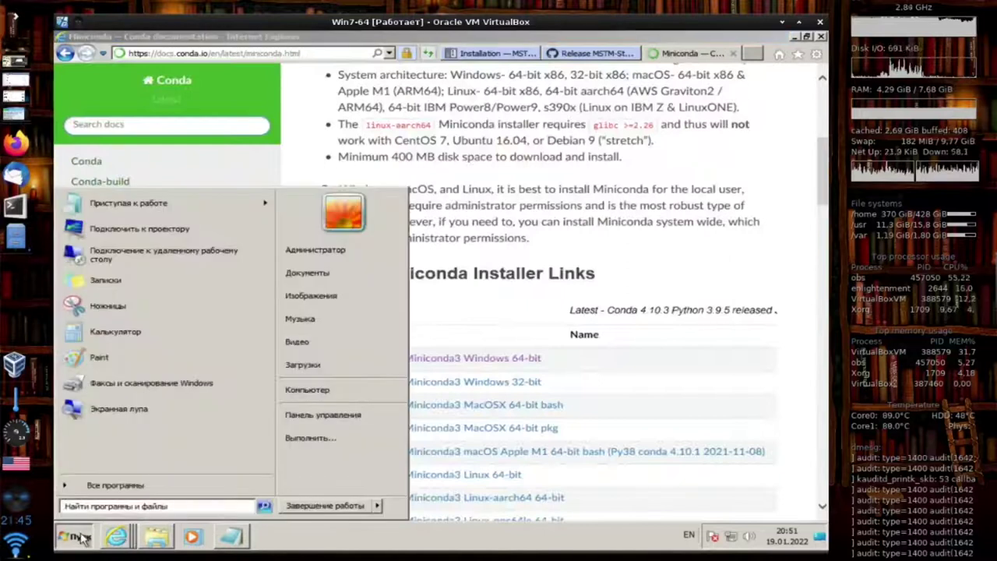
click(86, 487)
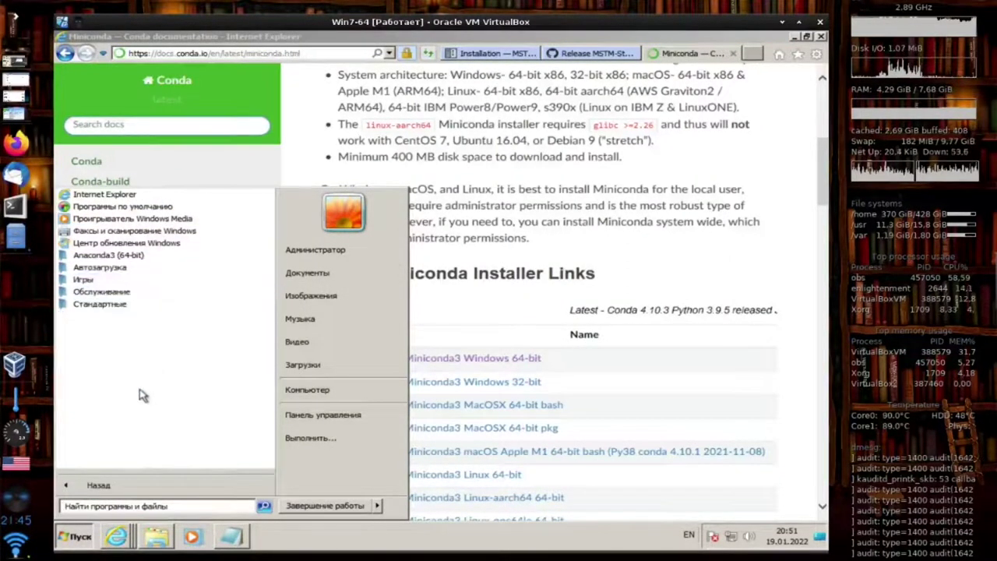
click(134, 257)
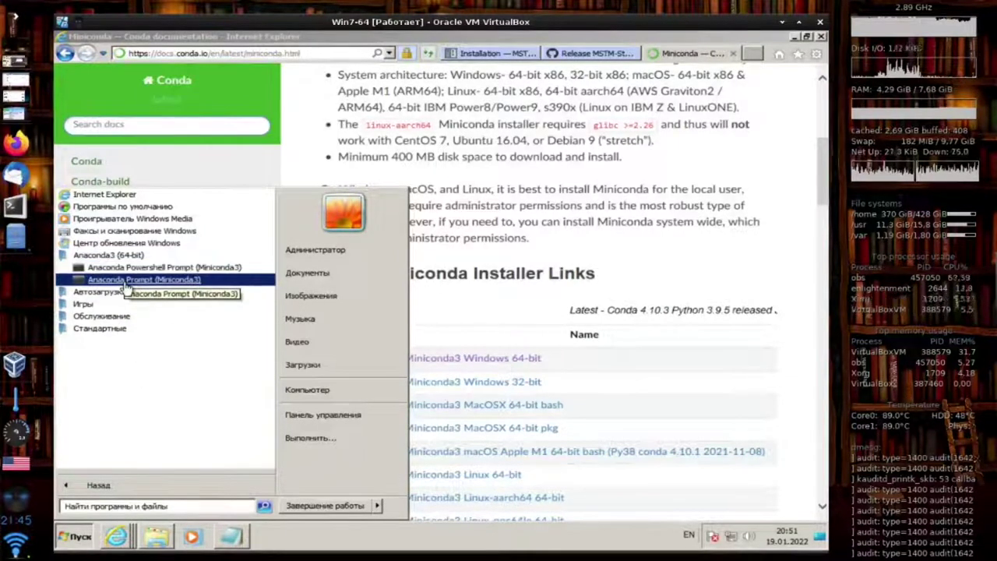
click(127, 282)
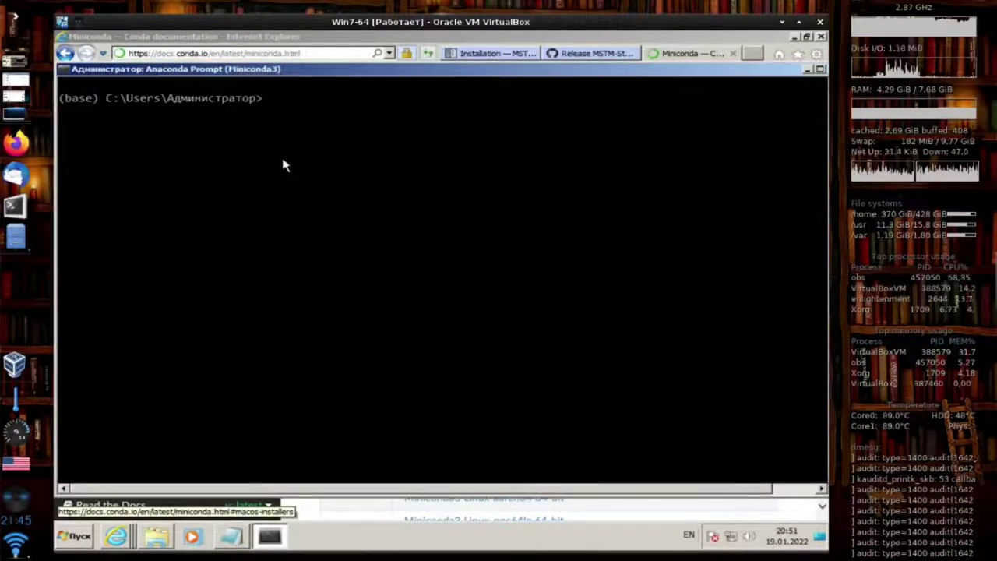
Step: Try the python3 command, then start the interpreter with the python command
text(python3)
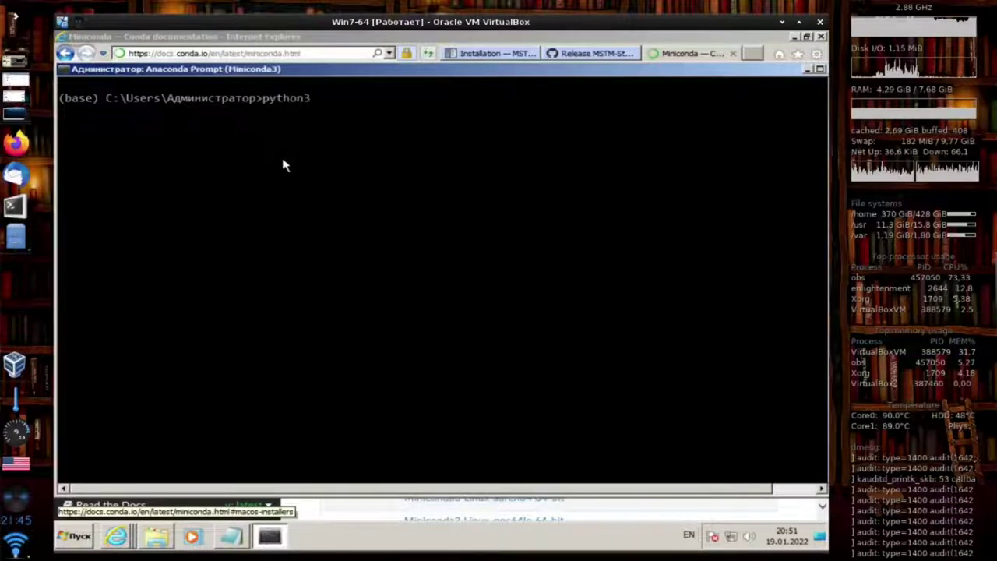
key(Return)
key(Up)
key(Return)
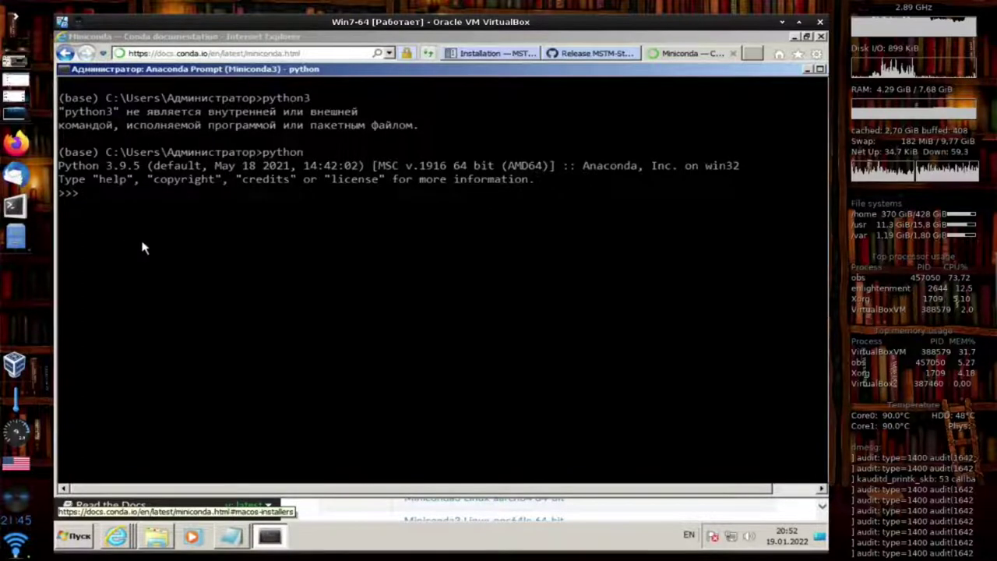
Step: Evaluate 2+2 in the Python interpreter and leave it with exit()
text(2+2)
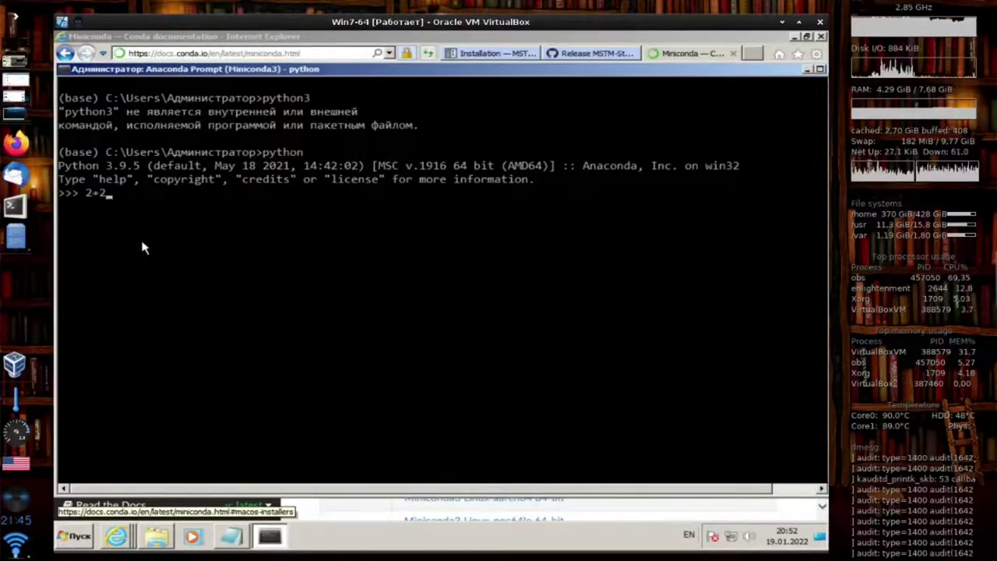
text( 4 >>> e)
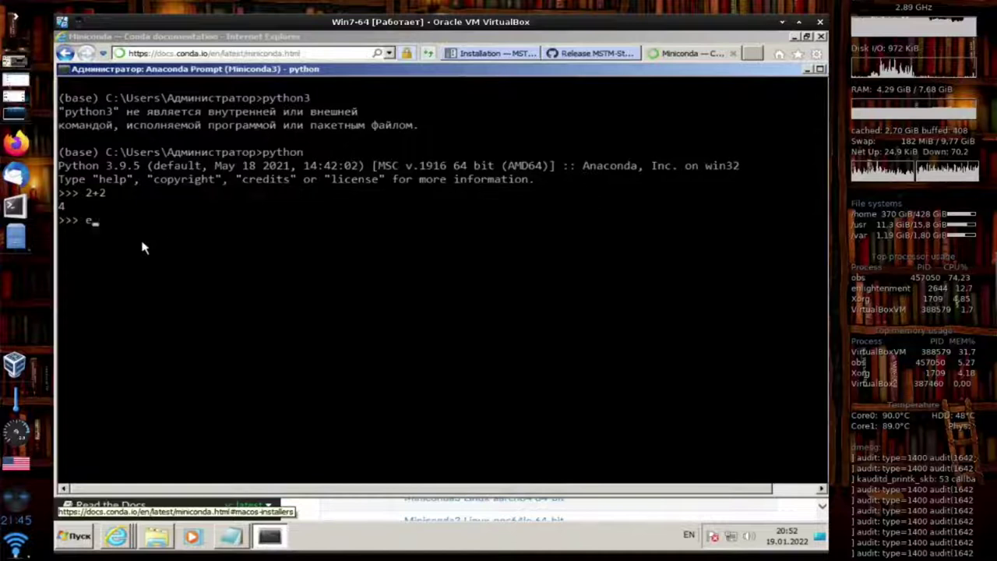
text(xit)
key(Return)
text(exit())
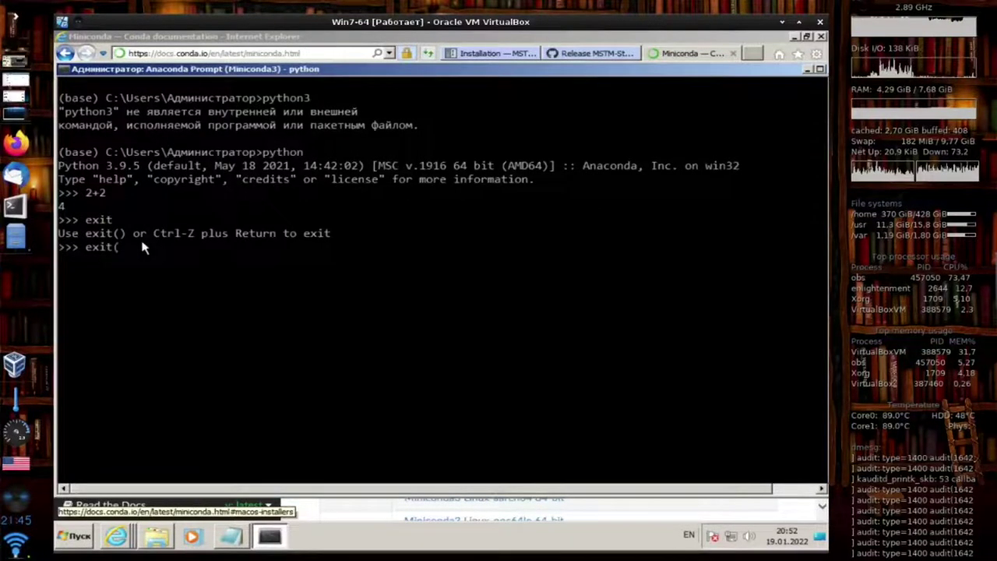
key(Return)
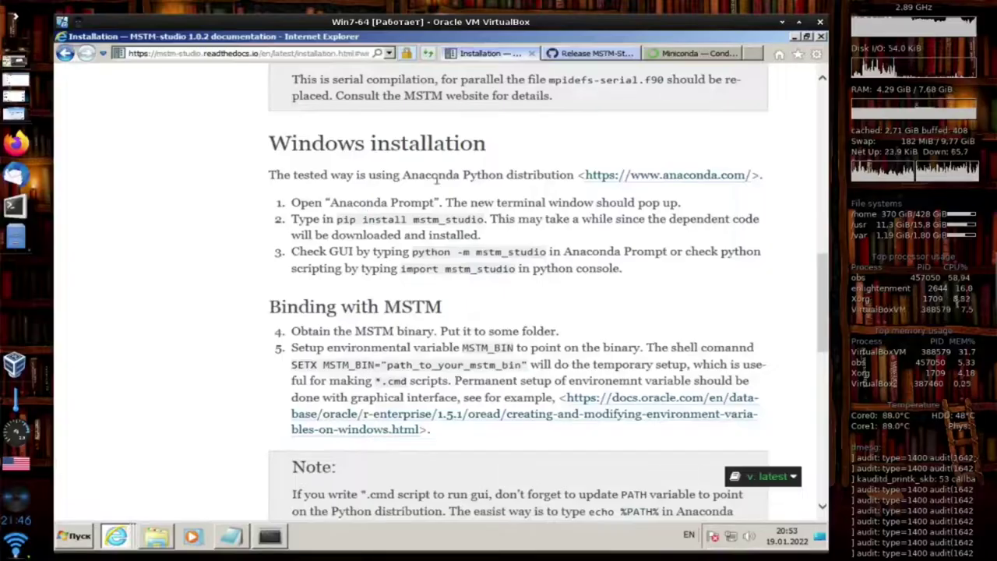
Step: Switch to Internet Explorer and read the pip install mstm_studio instruction under Windows installation in the MSTM-studio documentation
drag(340, 219, 448, 220)
click(423, 223)
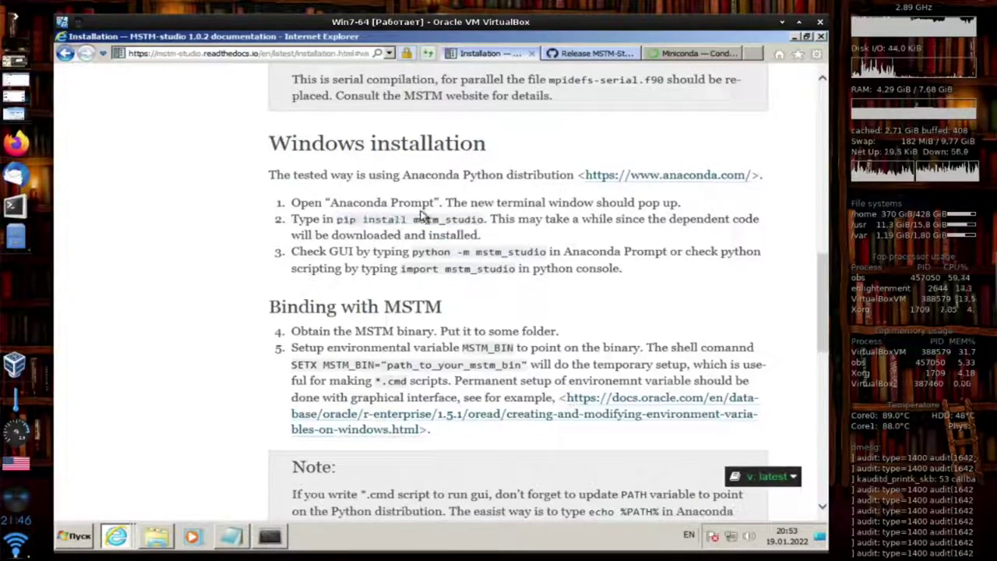
scroll(234, 305, up, 4)
scroll(234, 311, down, 4)
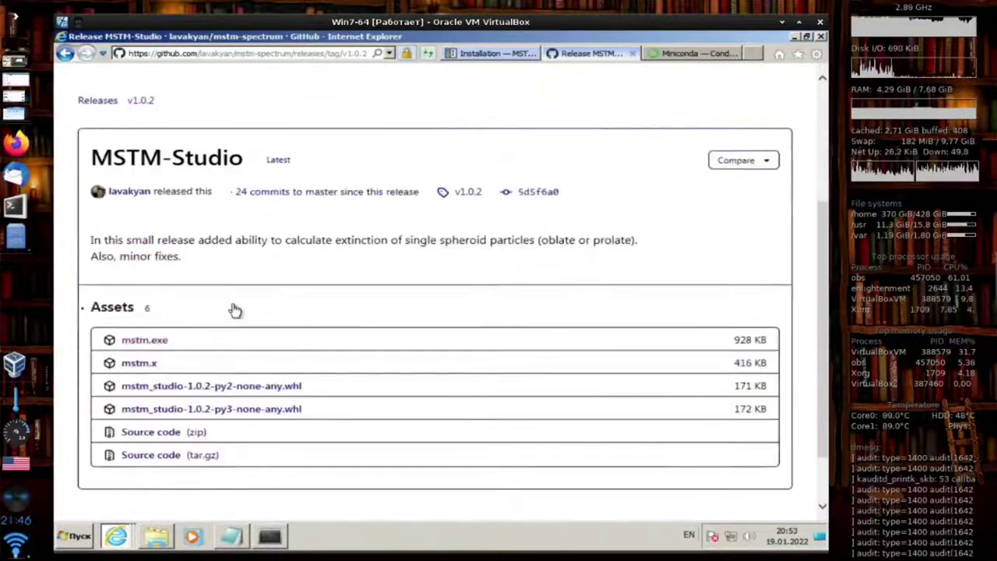
Step: Go from the MSTM-Studio release page to the mstm-spectrum repository page and examine the required libraries under Dependencies
click(109, 99)
click(67, 56)
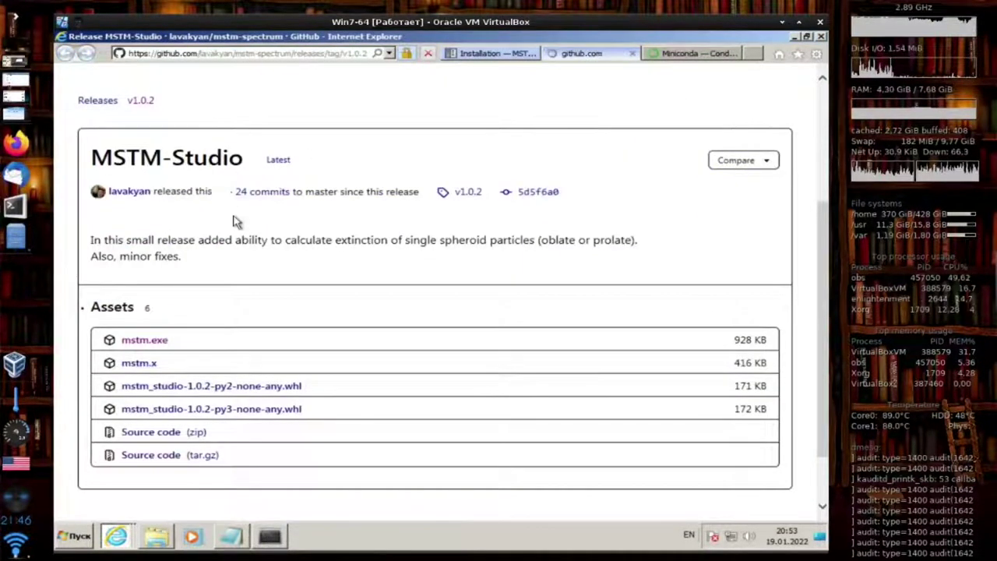
scroll(223, 270, up, 15)
scroll(224, 270, up, 10)
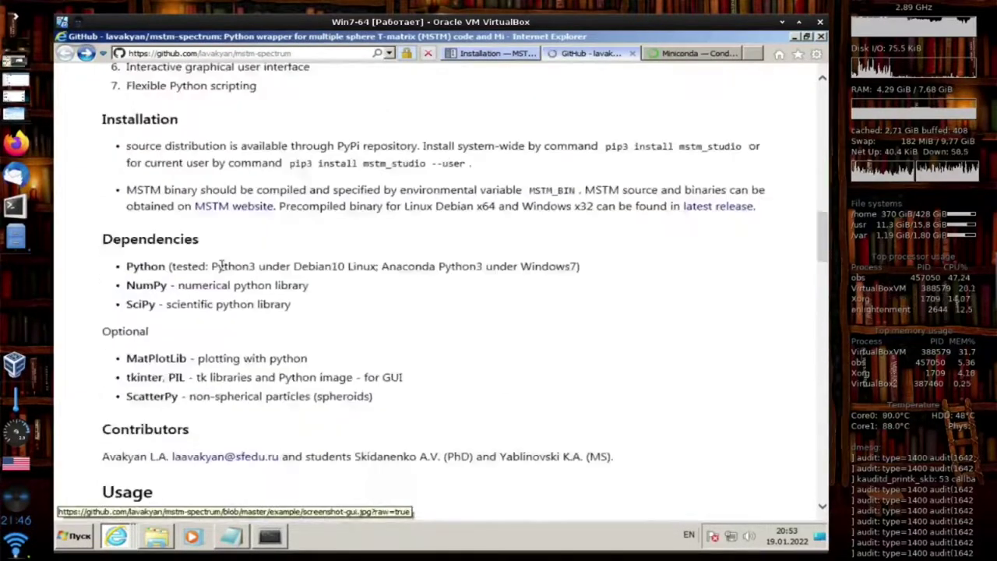
scroll(224, 269, down, 2)
double_click(139, 294)
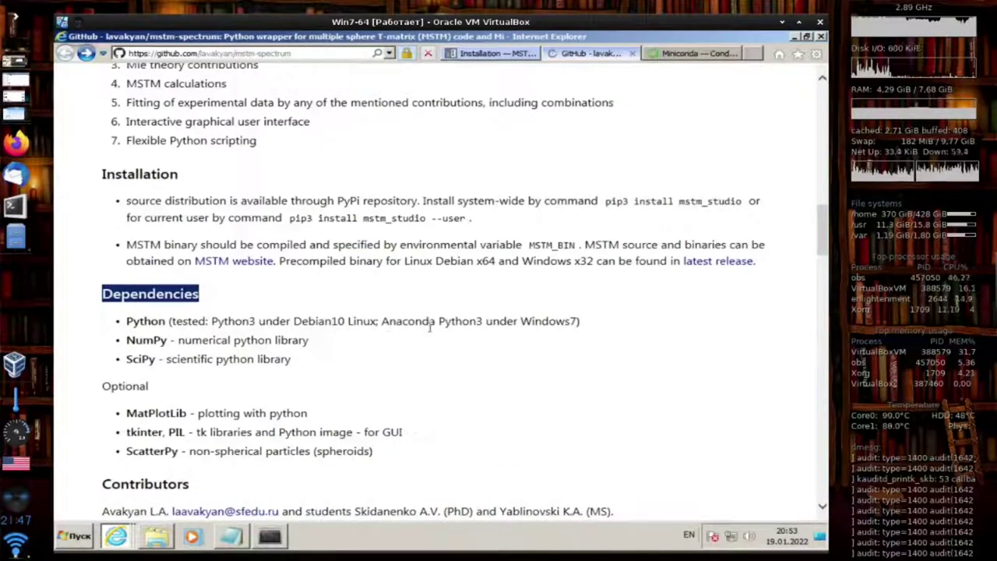
click(474, 327)
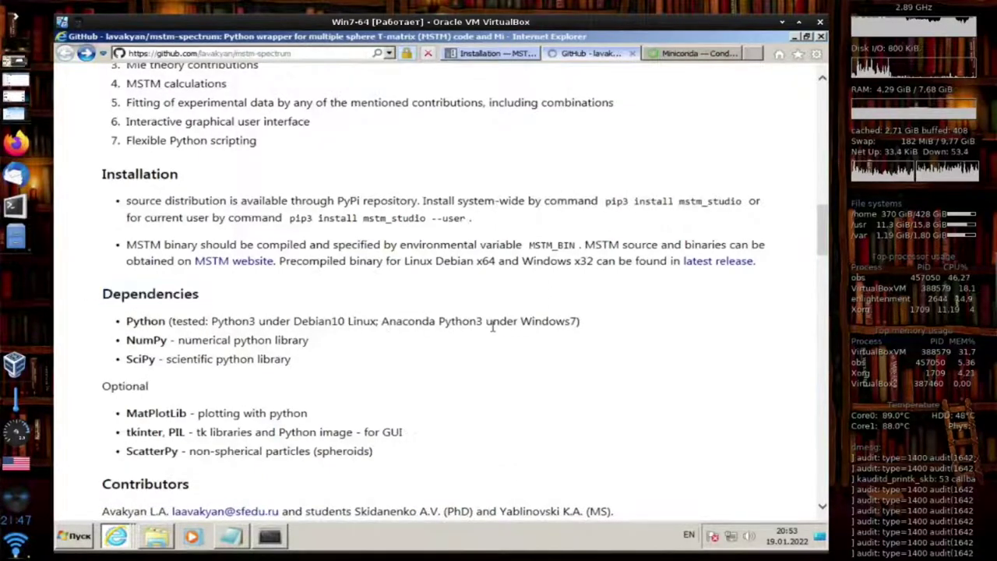
double_click(142, 343)
double_click(141, 358)
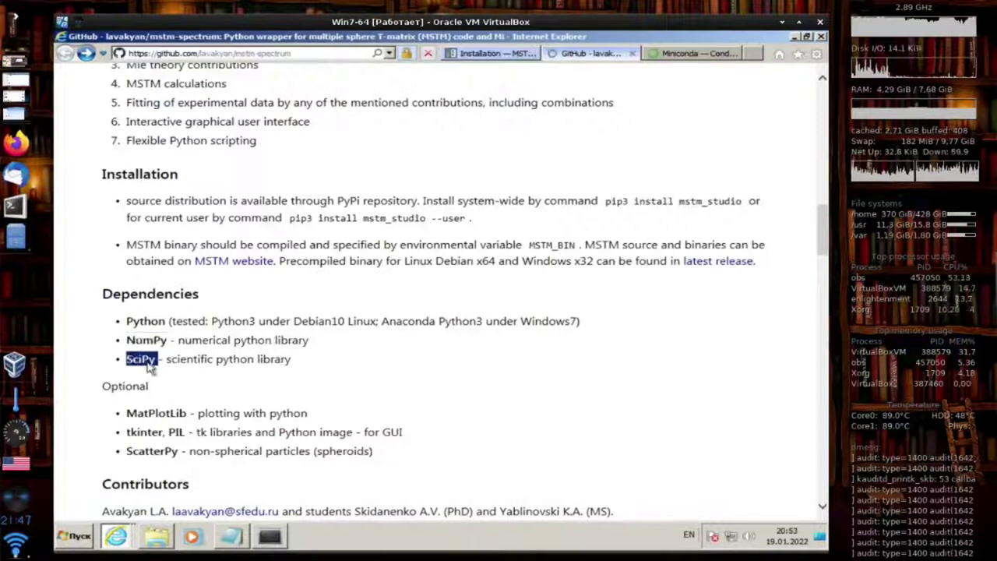
Step: Search the Conda documentation for "numpy scipy", then switch to the Anaconda Prompt and display the conda command help
click(661, 53)
click(269, 536)
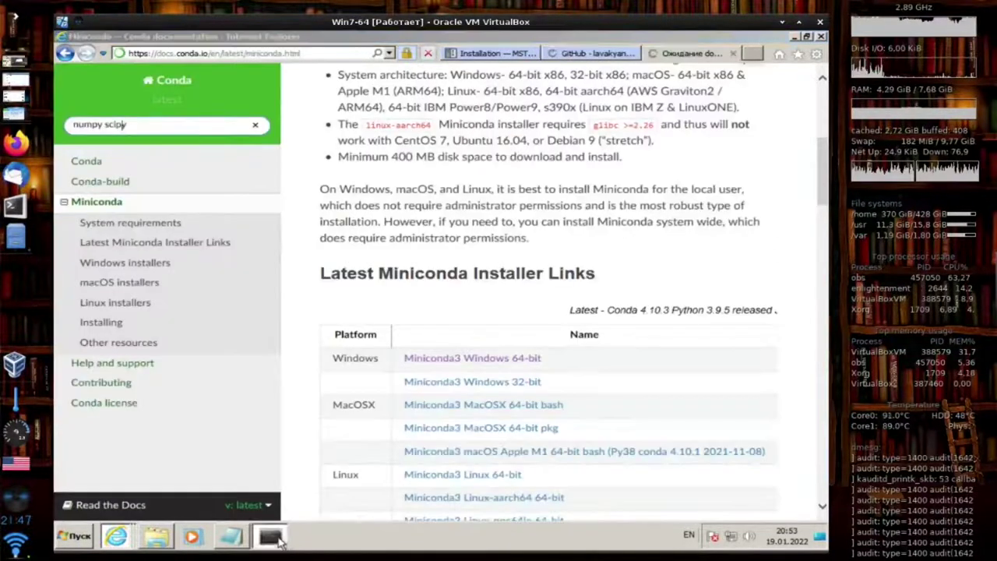
text(conda)
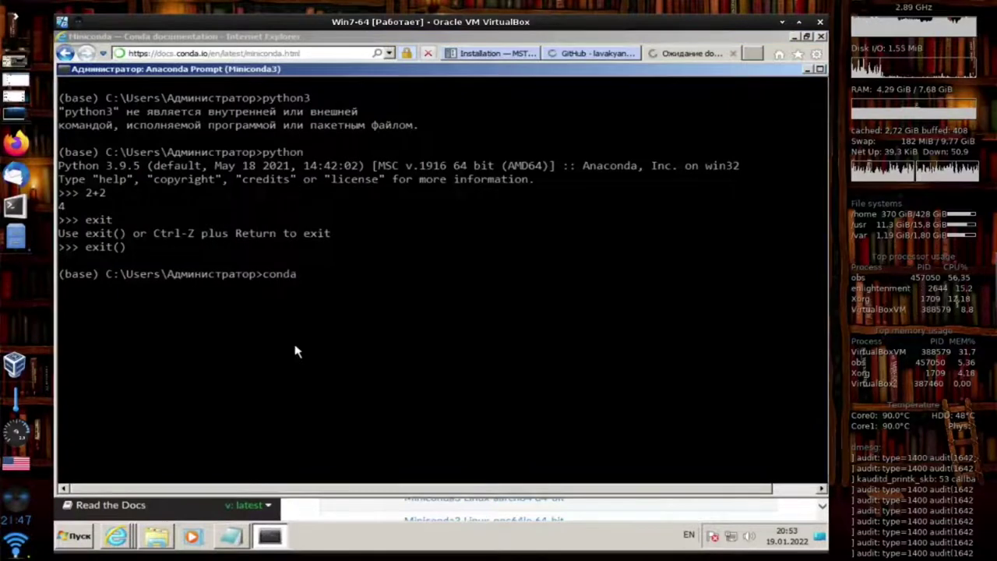
key(Return)
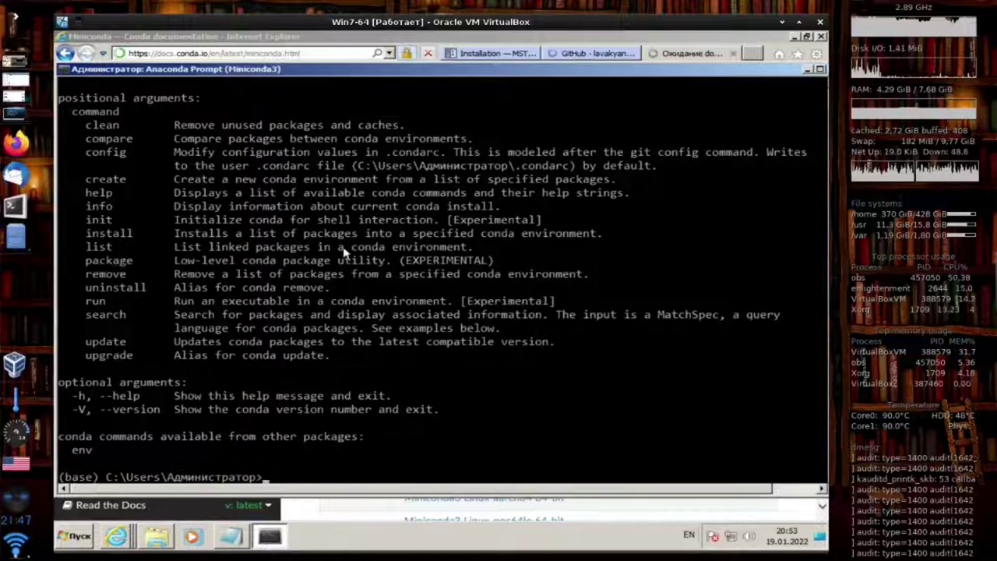
Step: List the installed packages with conda list and review them together with the conda help above
text(nda list)
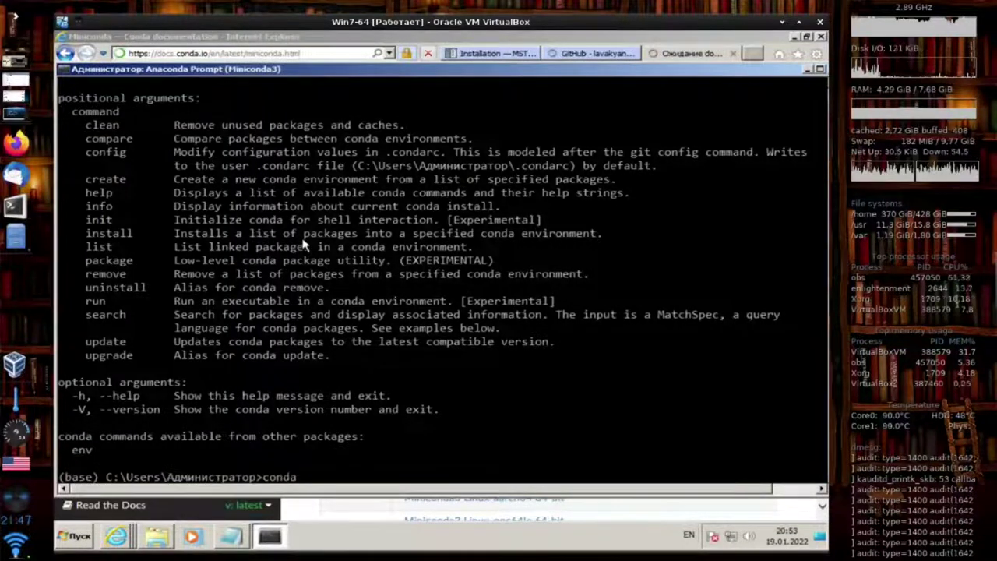
key(Return)
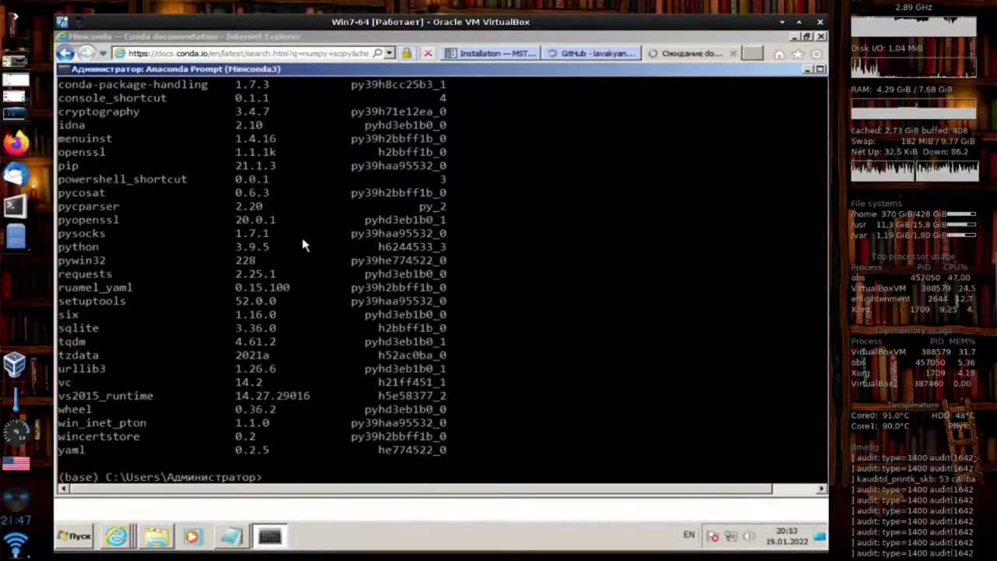
scroll(190, 276, up, 3)
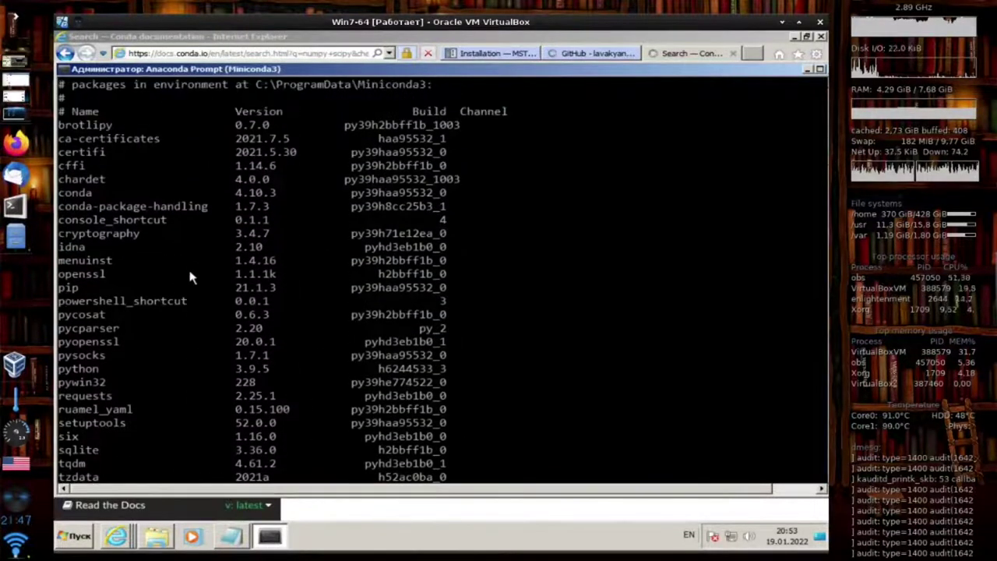
scroll(115, 299, down, 3)
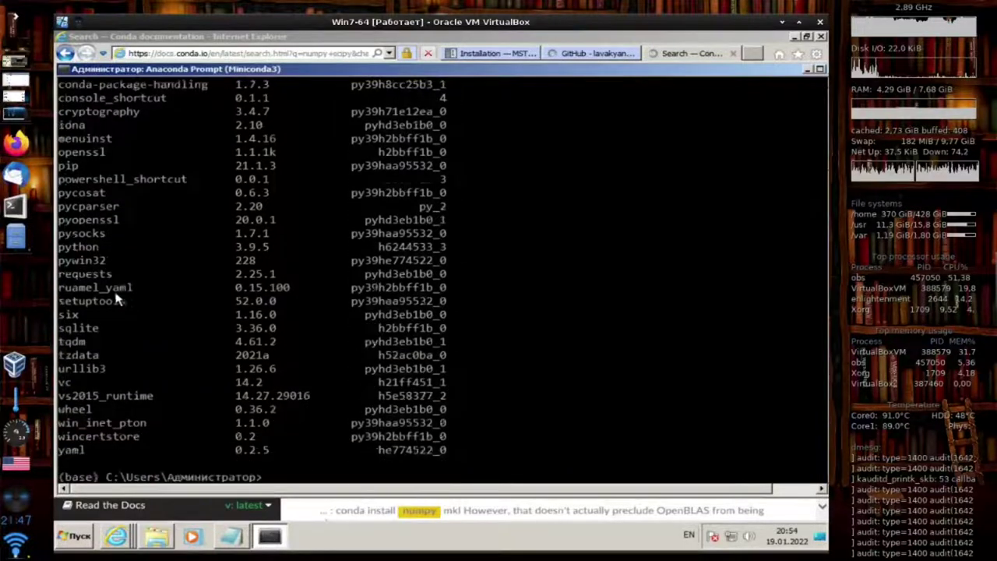
scroll(115, 299, up, 13)
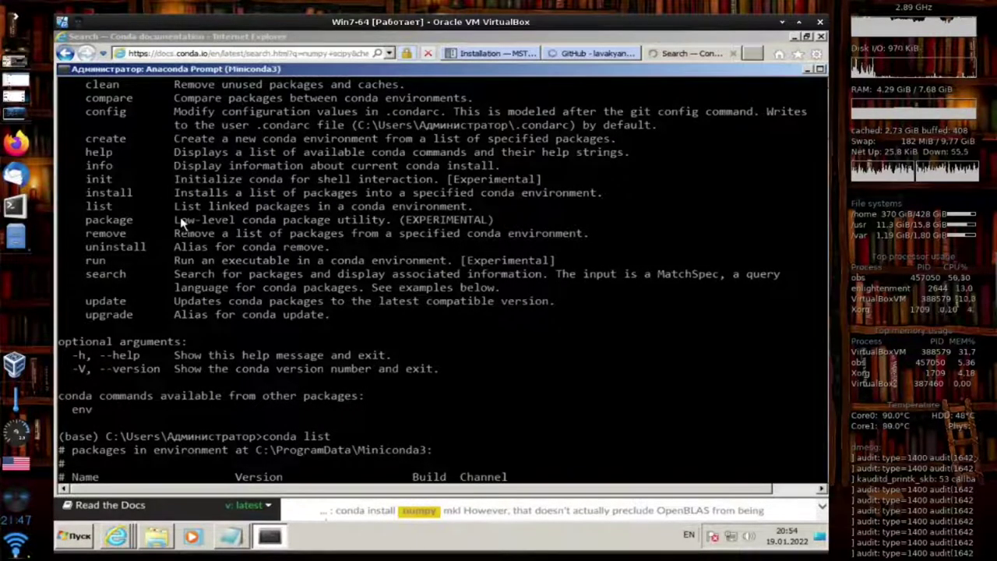
scroll(145, 239, up, 2)
key(Return)
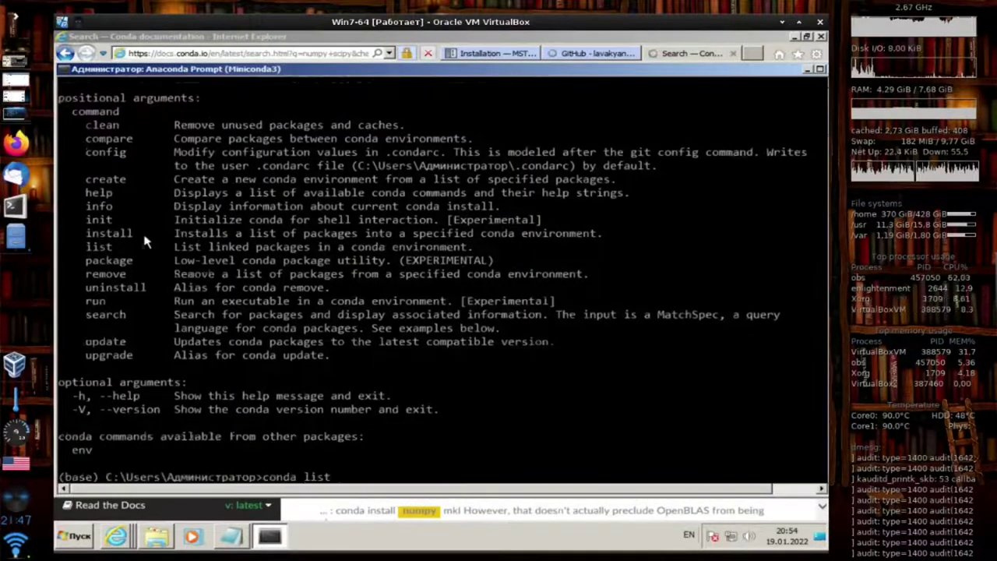
Step: Install the numpy package with conda and accept the proposed package plan
scroll(145, 241, up, 2)
text(conda inst)
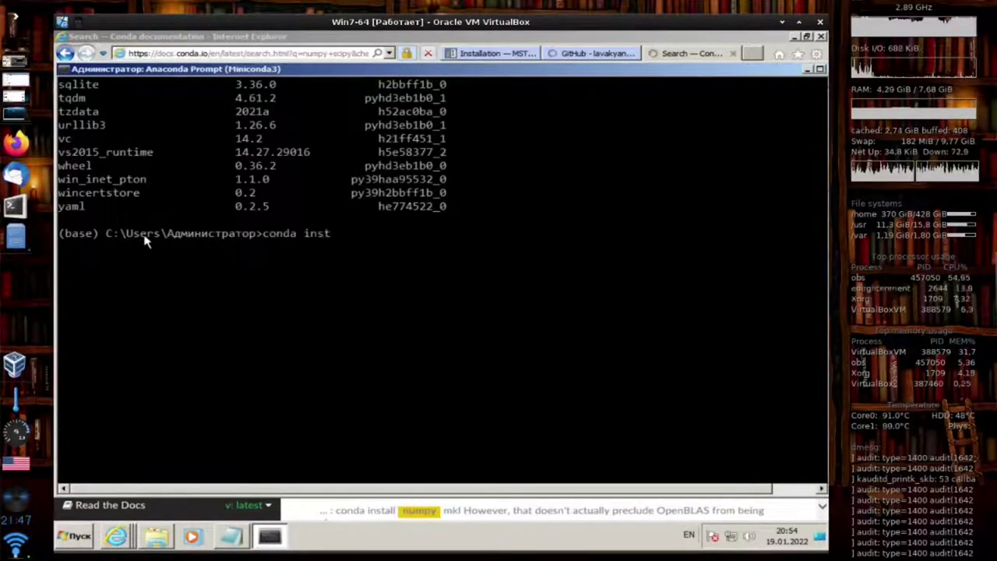
text(all numpy)
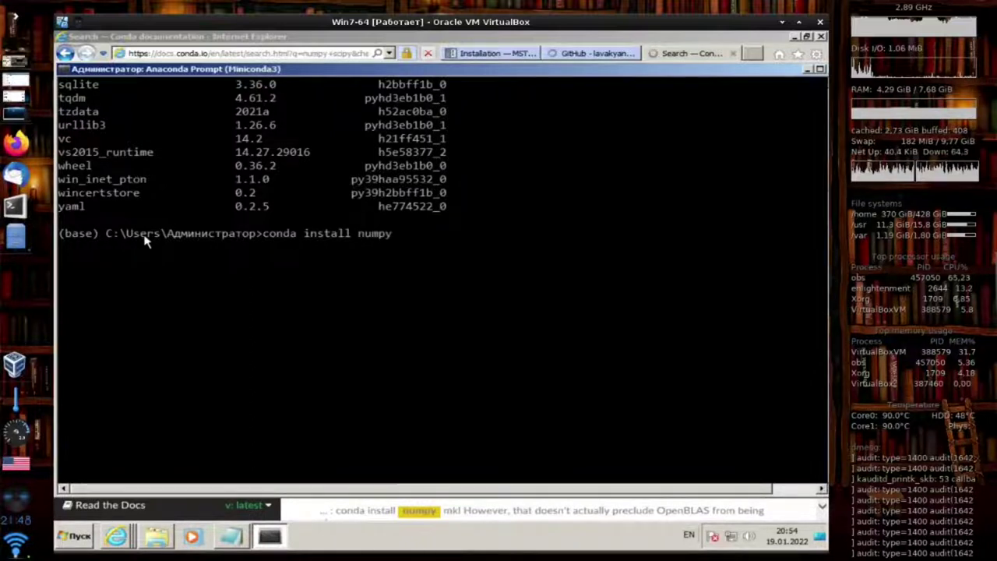
key(Return)
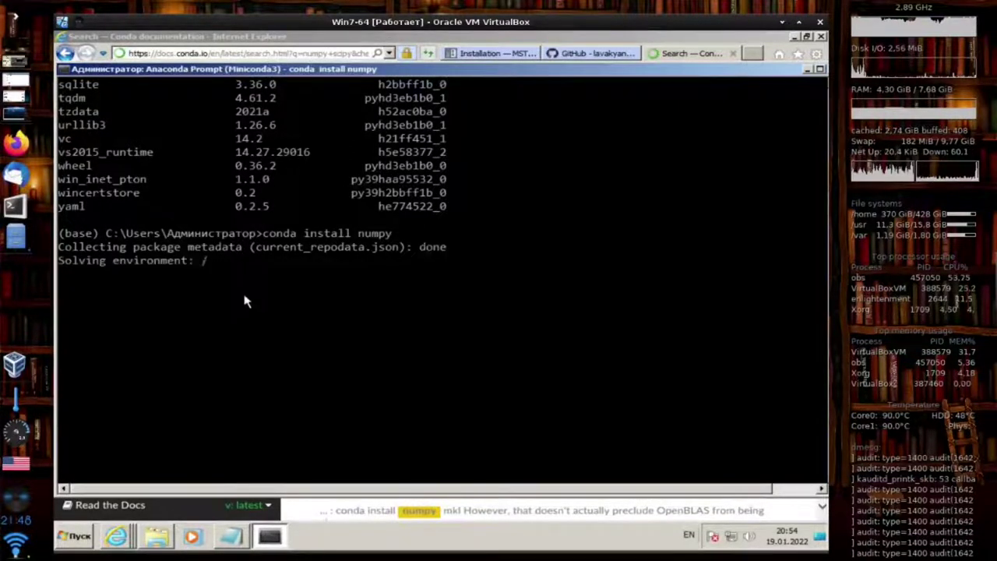
key(Return)
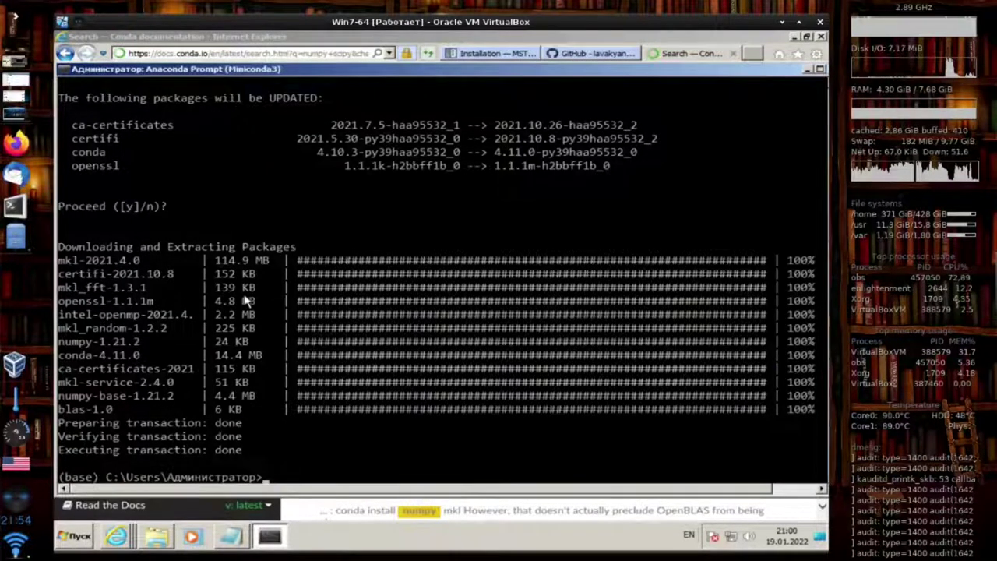
Step: Install the scipy package with conda and accept the proposed package plan
right_click(246, 300)
key(BackSpace)
key(BackSpace)
text(sc)
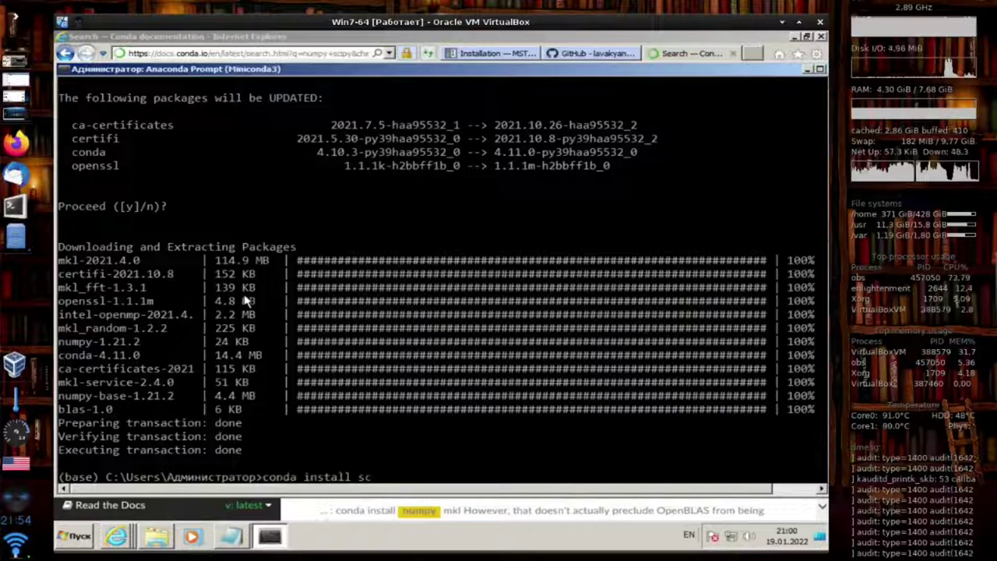
text(ipy)
key(Return)
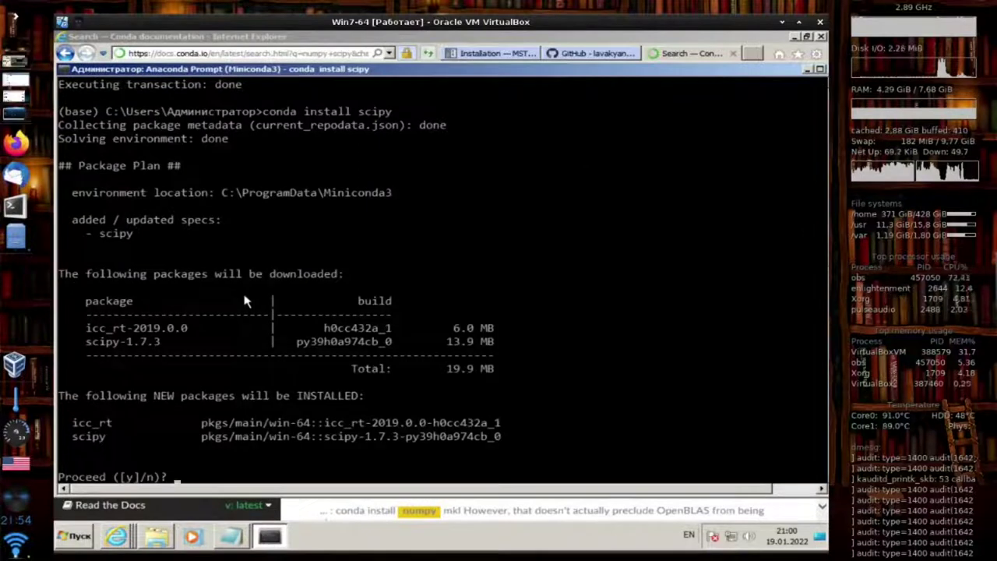
key(Return)
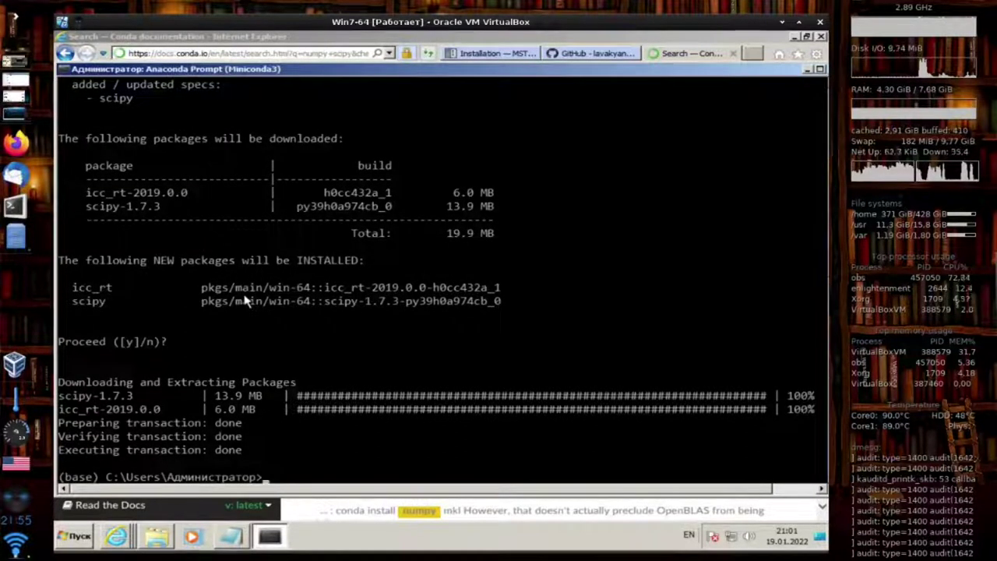
Step: Try the python3 command in the Anaconda Prompt, and start the interactive interpreter with python
text(py)
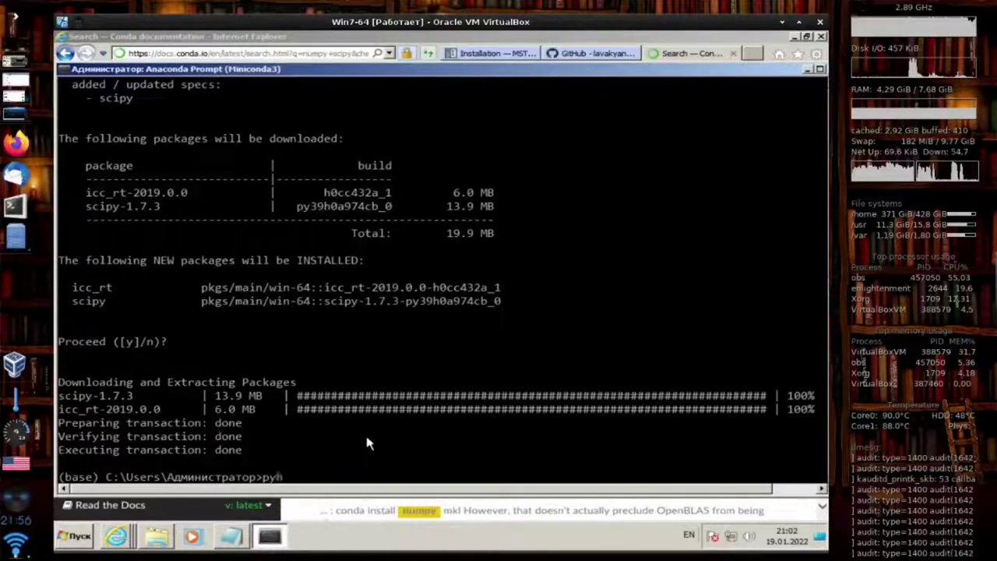
text(thon3)
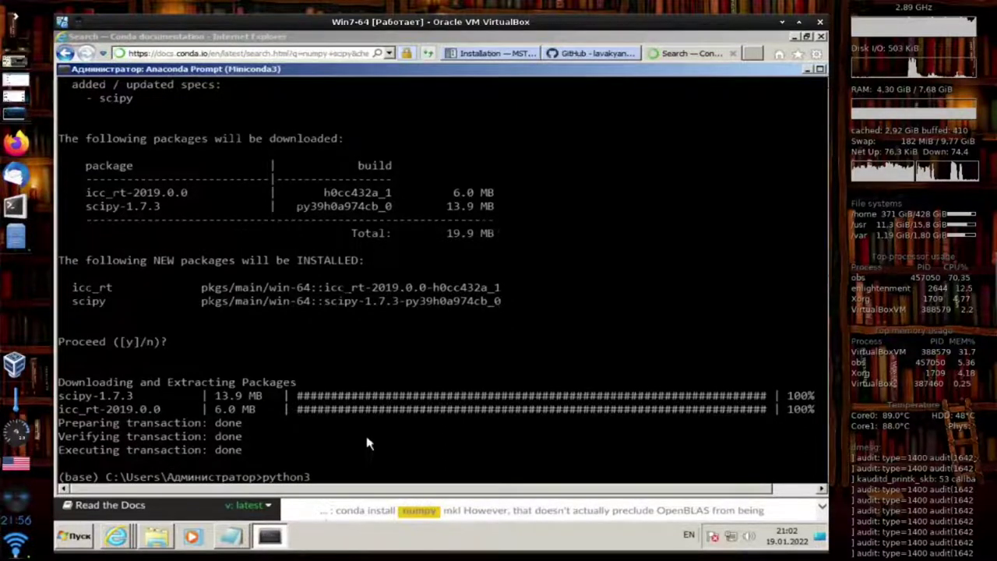
key(Return)
key(Up)
key(BackSpace)
key(Return)
Step: Import numpy and scipy to test the installed packages, and quit the Python interpreter with exit()
text(i)
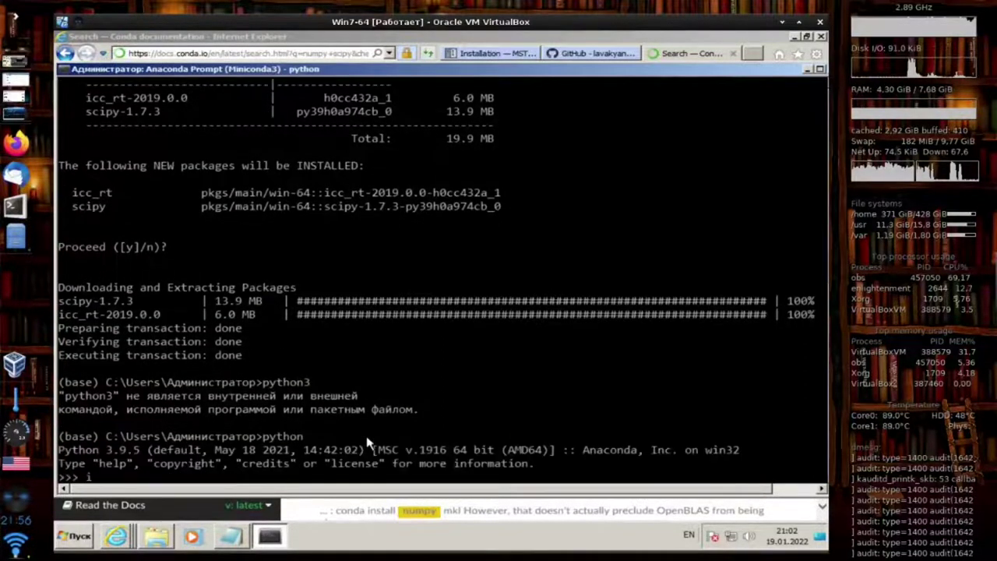
text(mport numpy)
key(Return)
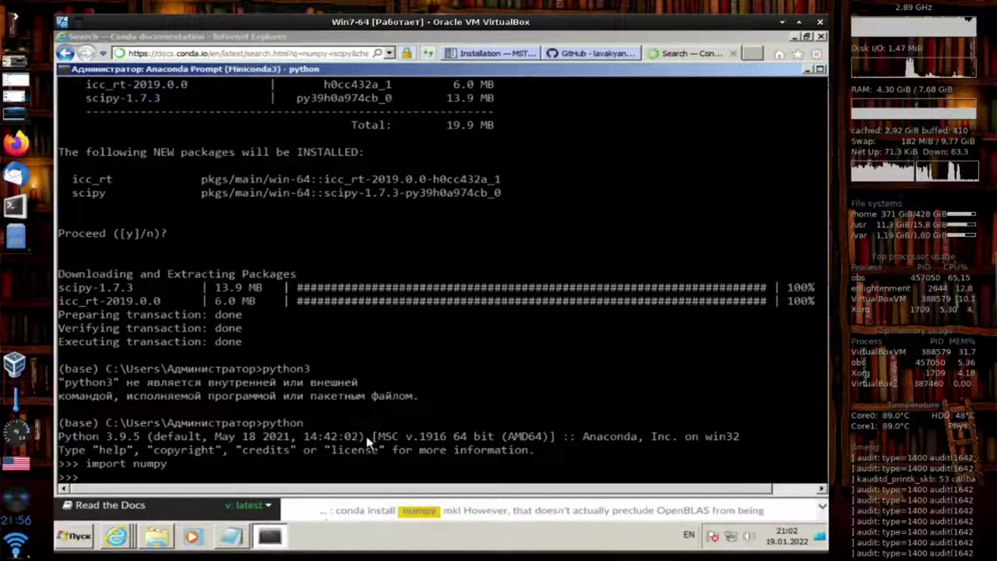
key(Up)
key(BackSpace)
text(scipy)
key(Return)
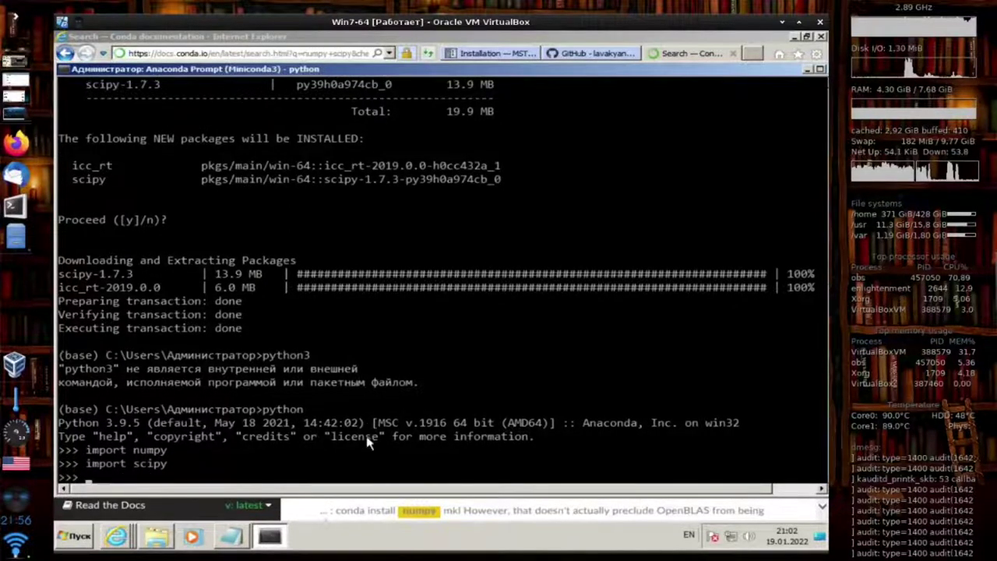
key(ctrl+d)
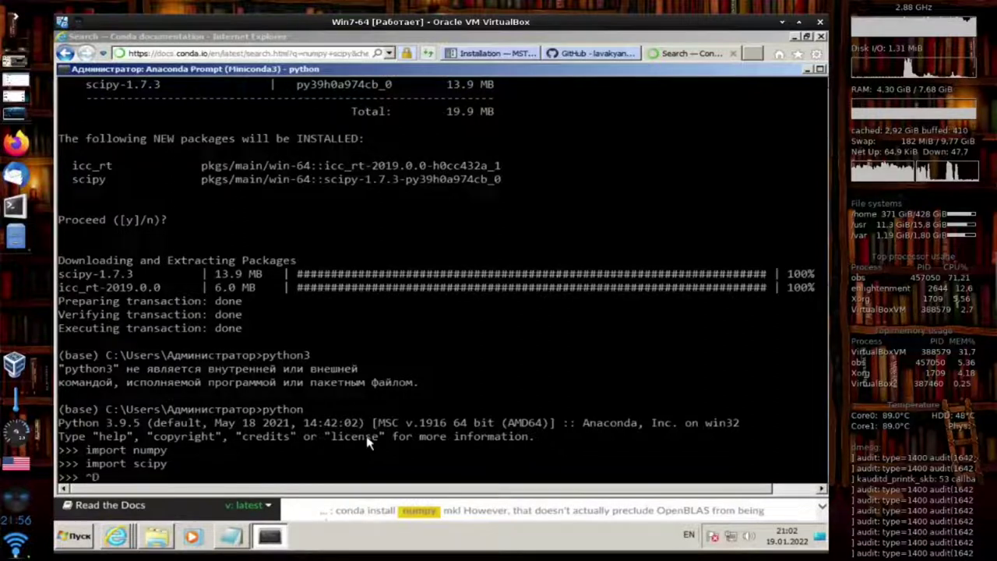
key(BackSpace)
text(exit())
key(Return)
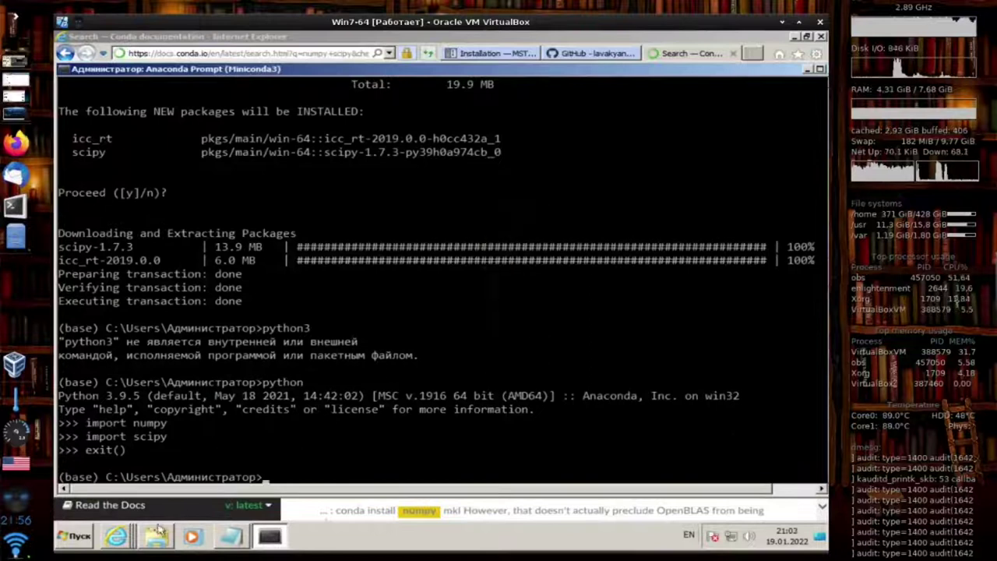
Step: Switch to Internet Explorer and review the optional dependencies MatPlotLib, tkinter and ScatterPy on the mstm-spectrum GitHub page
click(120, 539)
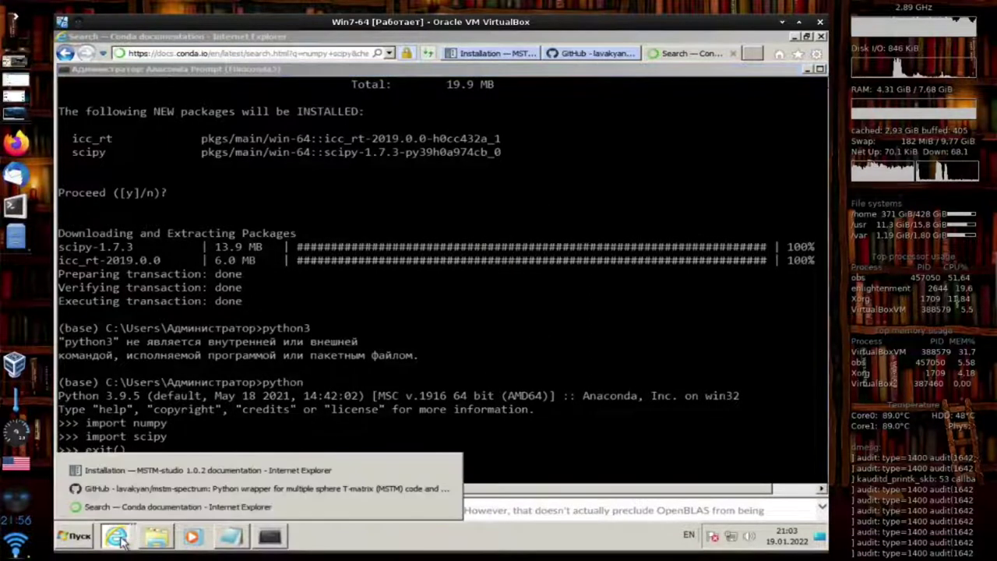
click(130, 479)
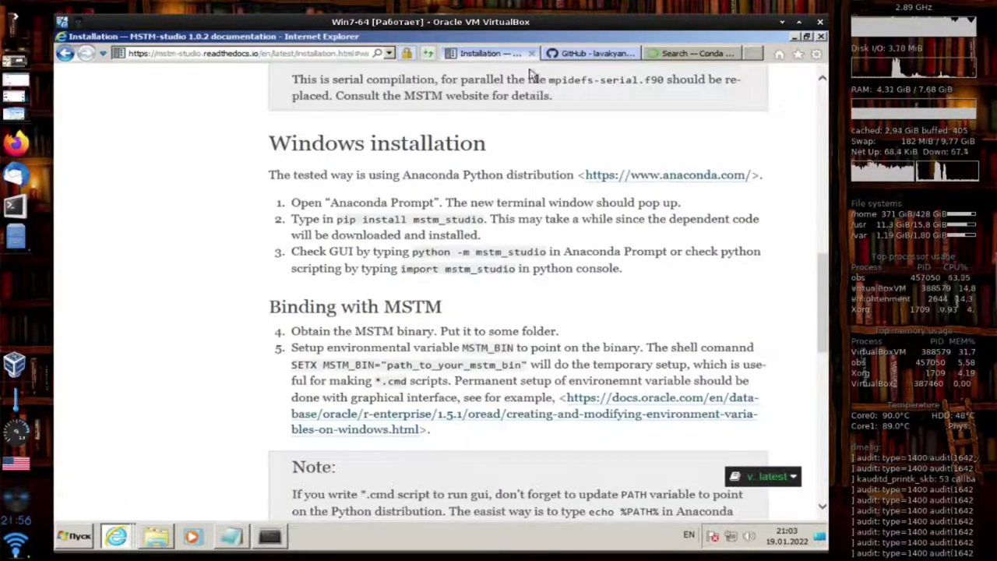
click(590, 57)
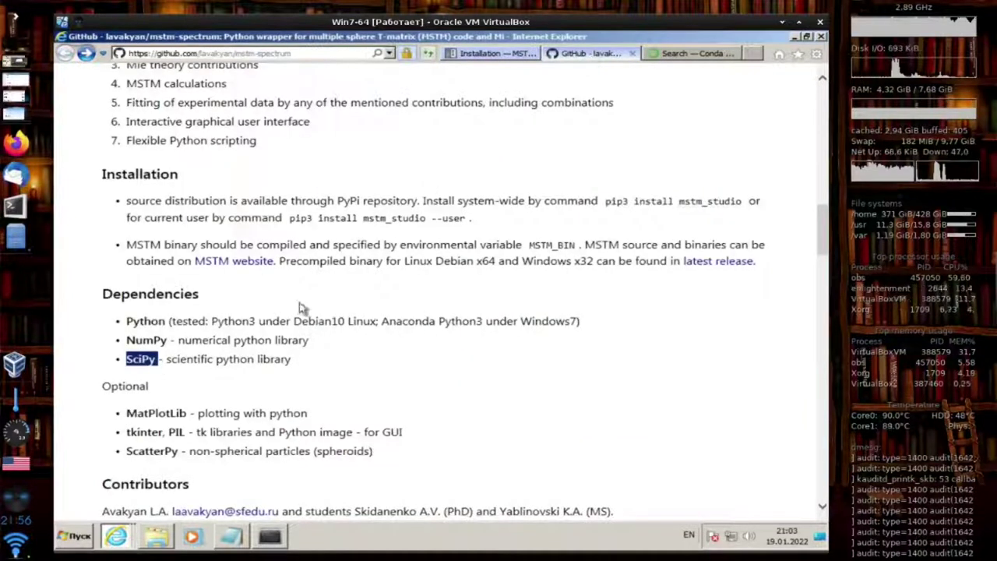
click(142, 418)
double_click(148, 414)
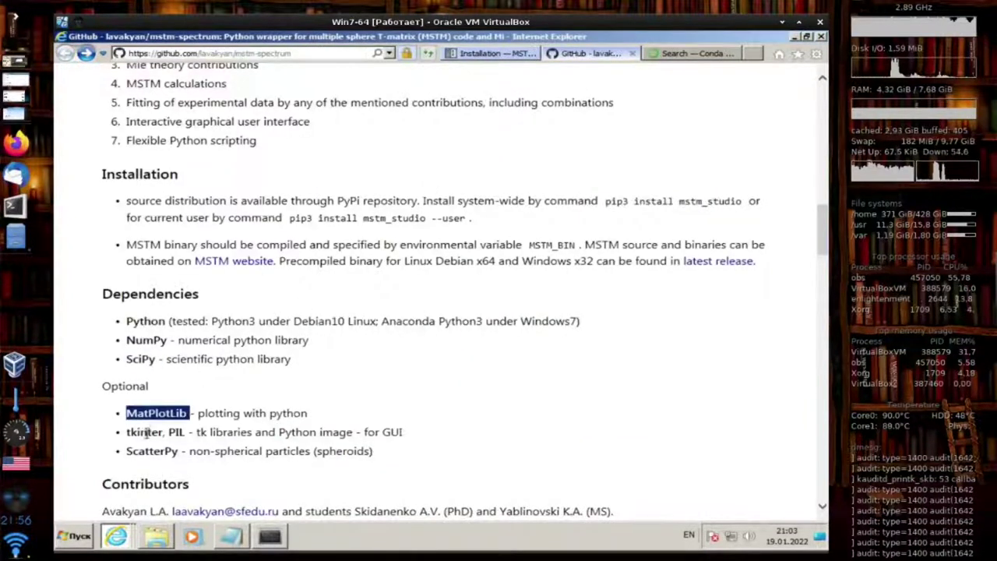
double_click(147, 432)
double_click(158, 452)
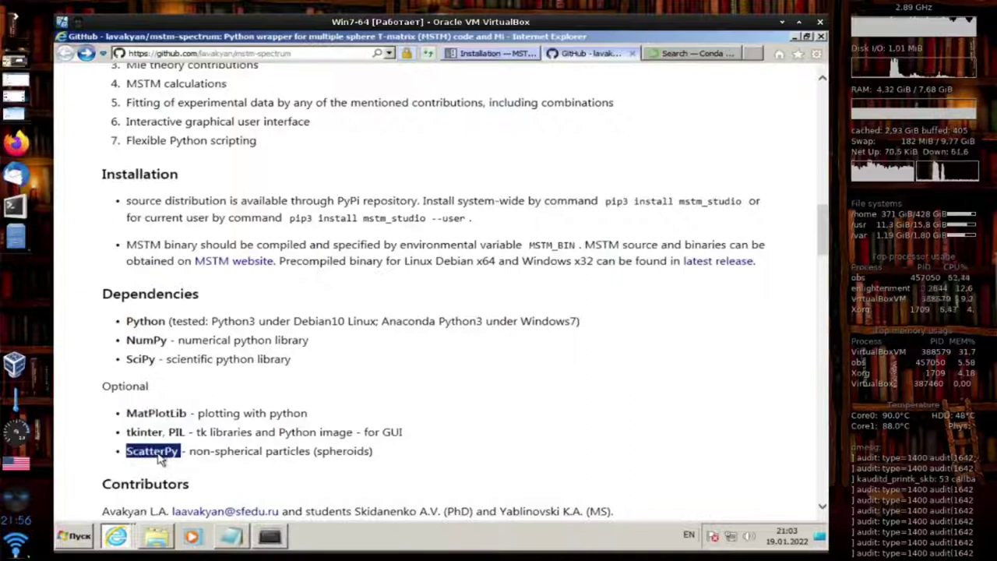
double_click(159, 413)
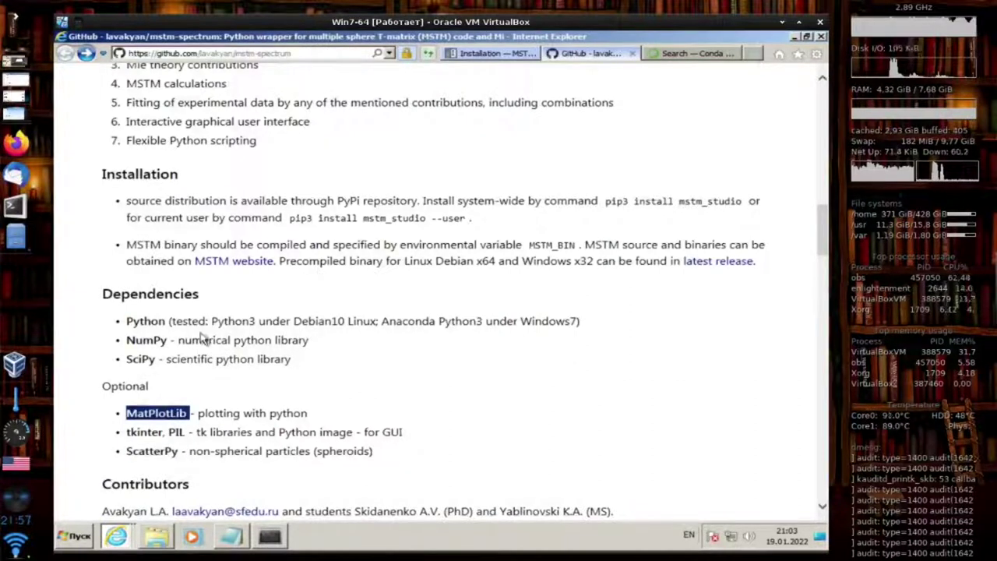
Step: Switch to the Anaconda Prompt, install the matplotlib package with conda and accept the proposed package plan
click(281, 542)
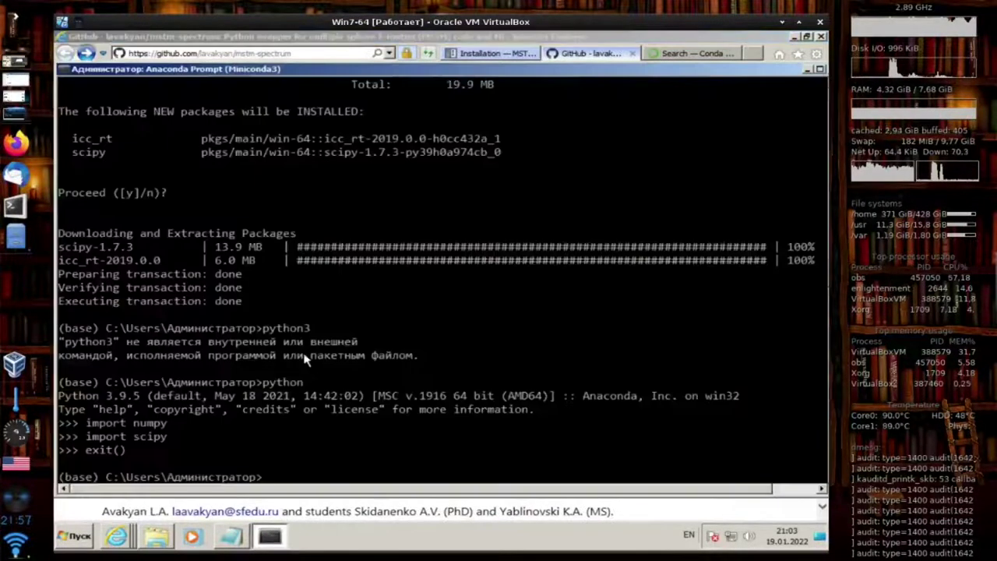
key(Up)
key(BackSpace)
key(BackSpace)
key(BackSpace)
key(BackSpace)
text(matplotlib)
key(Return)
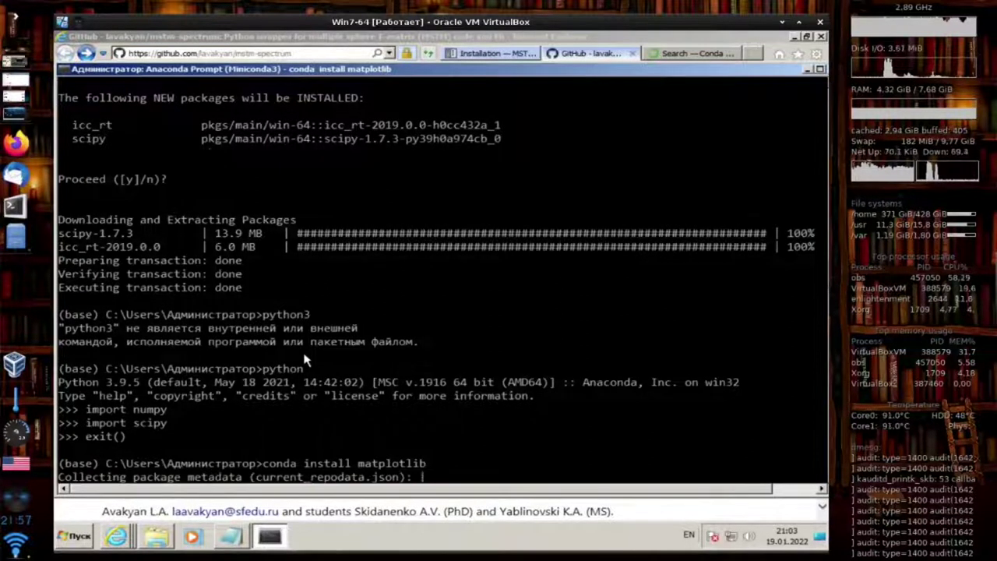
text(y)
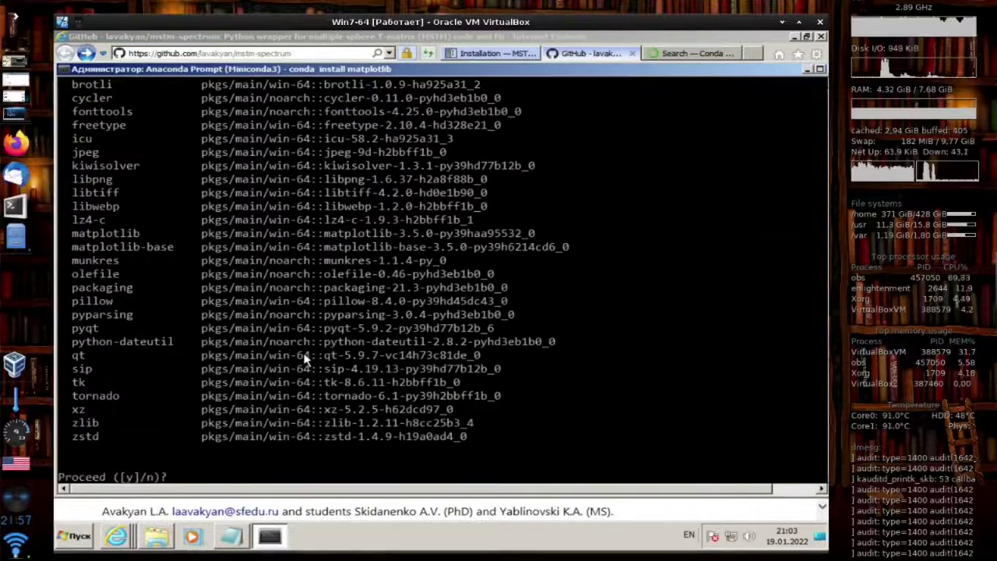
key(Return)
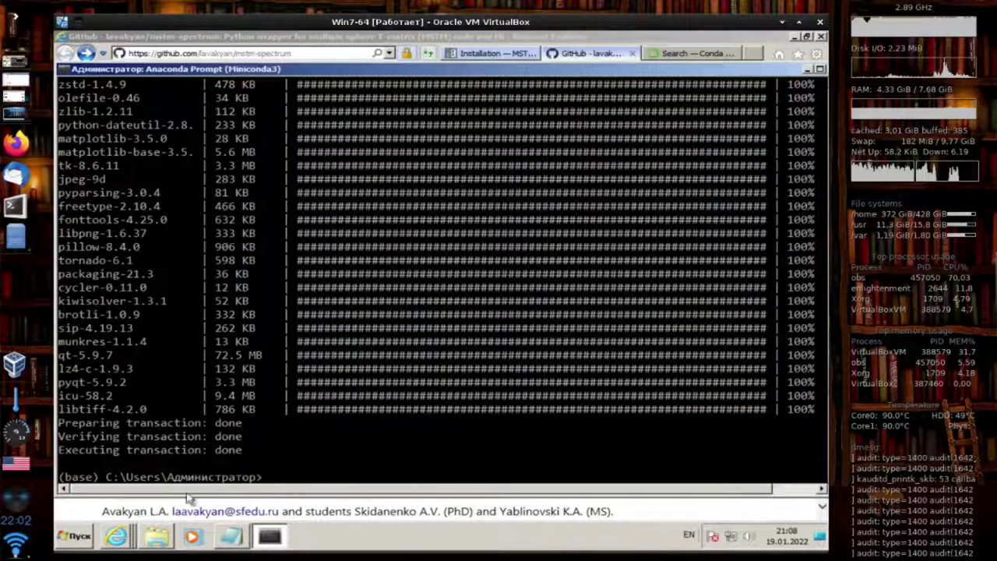
Step: Return to the mstm-spectrum GitHub page in Internet Explorer and check the tkinter entry among the optional dependencies
click(120, 536)
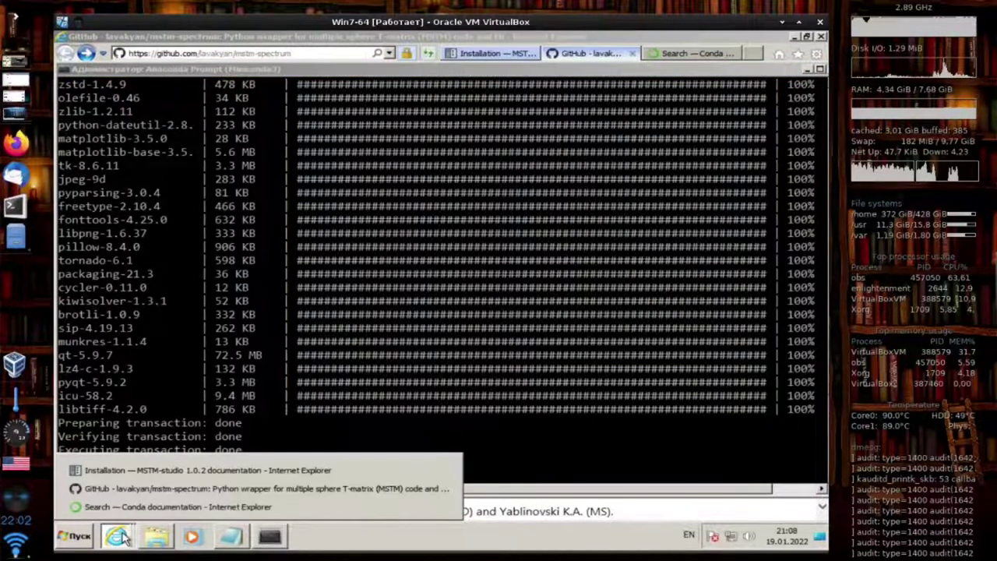
click(148, 490)
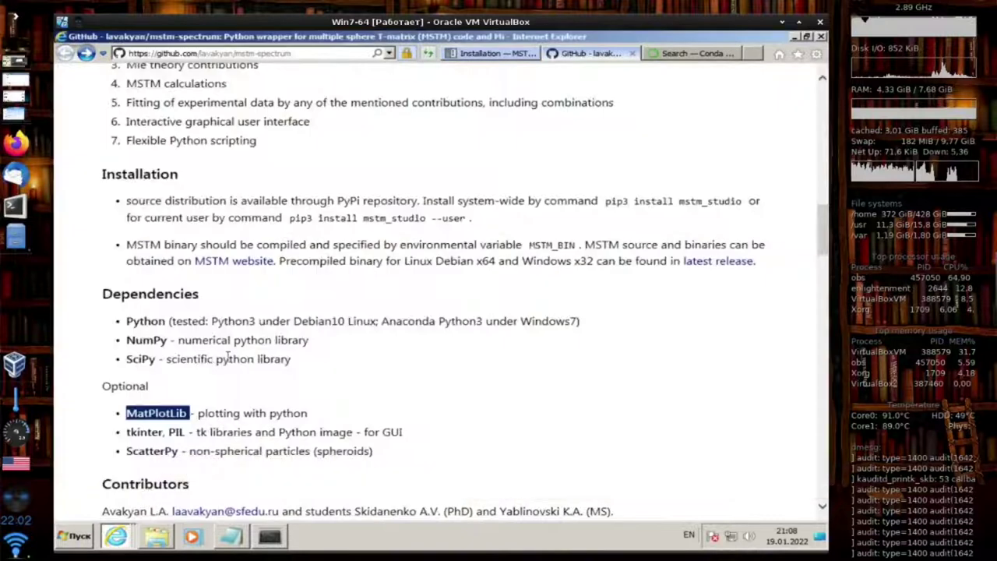
click(148, 429)
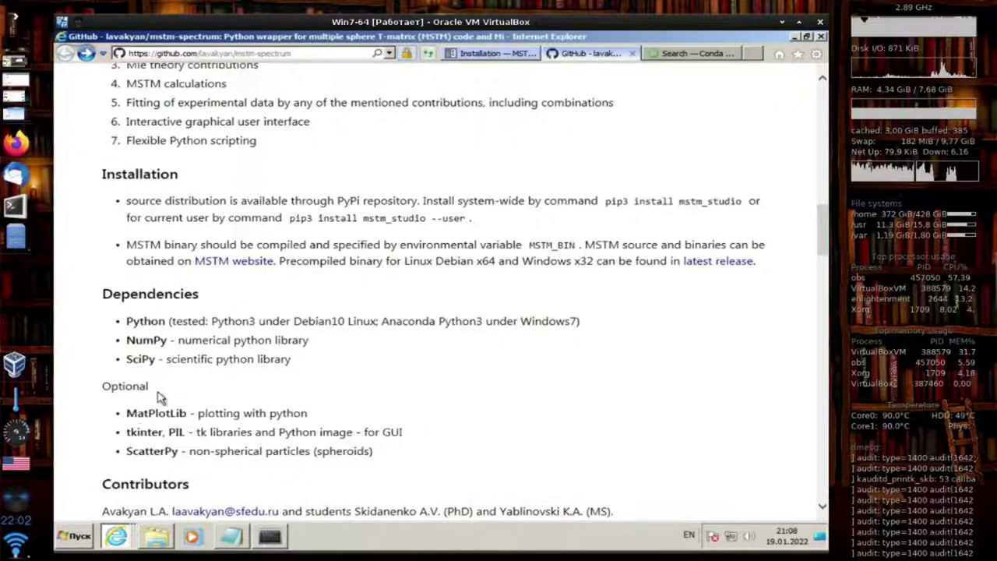
double_click(145, 432)
Step: Copy the command conda install -c anaconda tk from the Tk package page on Anaconda.org
key(ctrl+Tab)
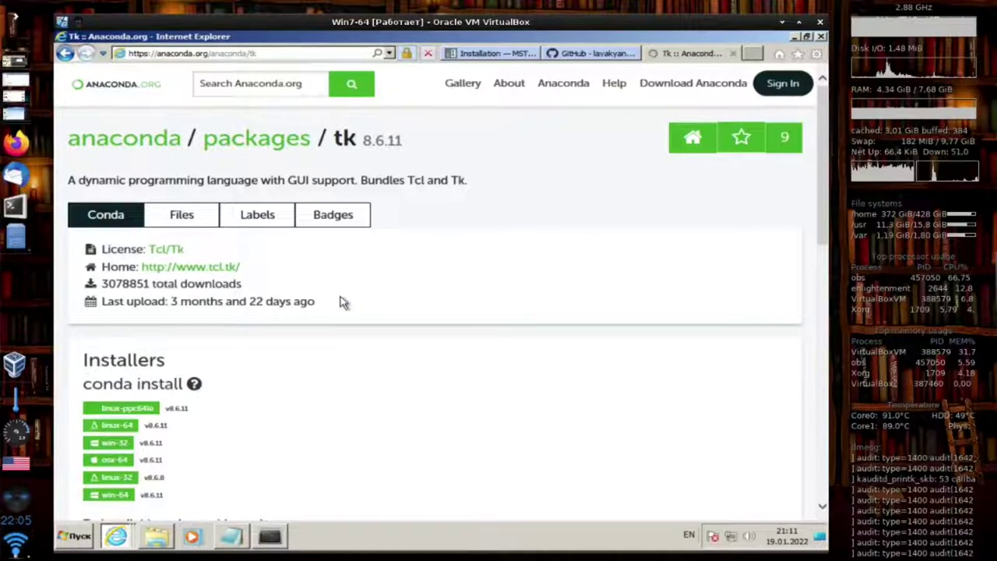
scroll(341, 301, down, 3)
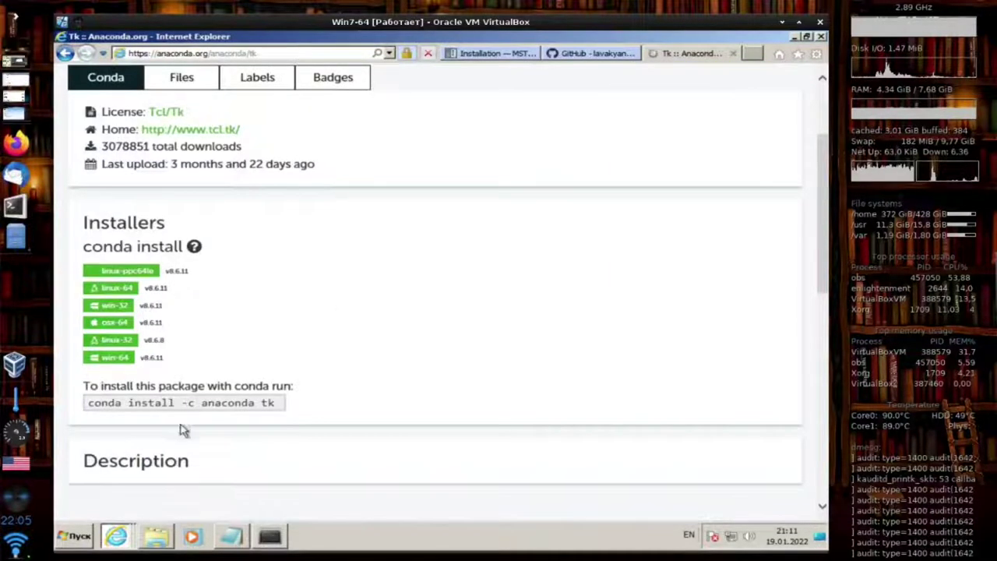
double_click(267, 402)
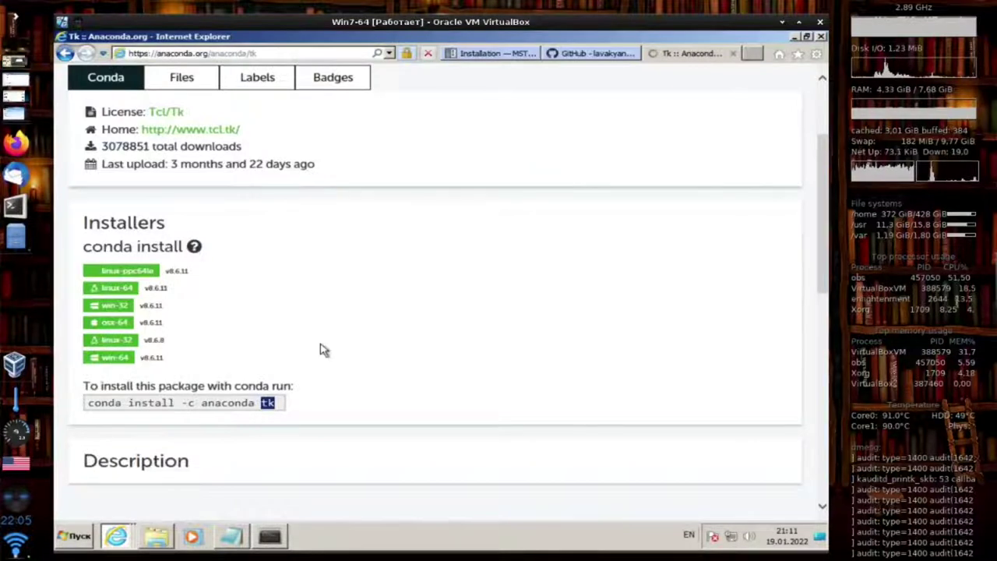
click(141, 400)
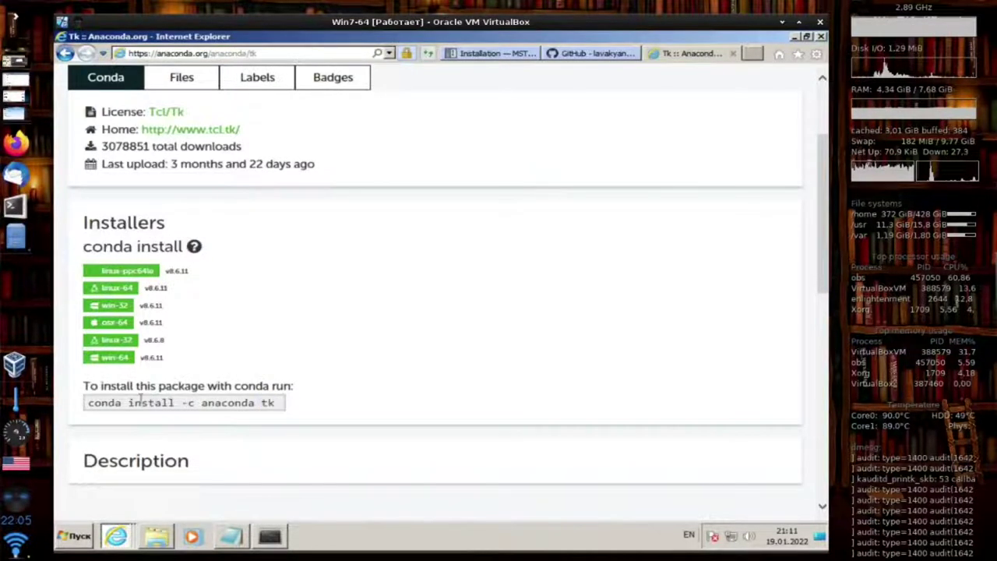
drag(87, 402, 280, 414)
key(ctrl+c)
Step: Switch to the Anaconda Prompt, run the copied conda install -c anaconda tk command and accept the package plan
click(276, 535)
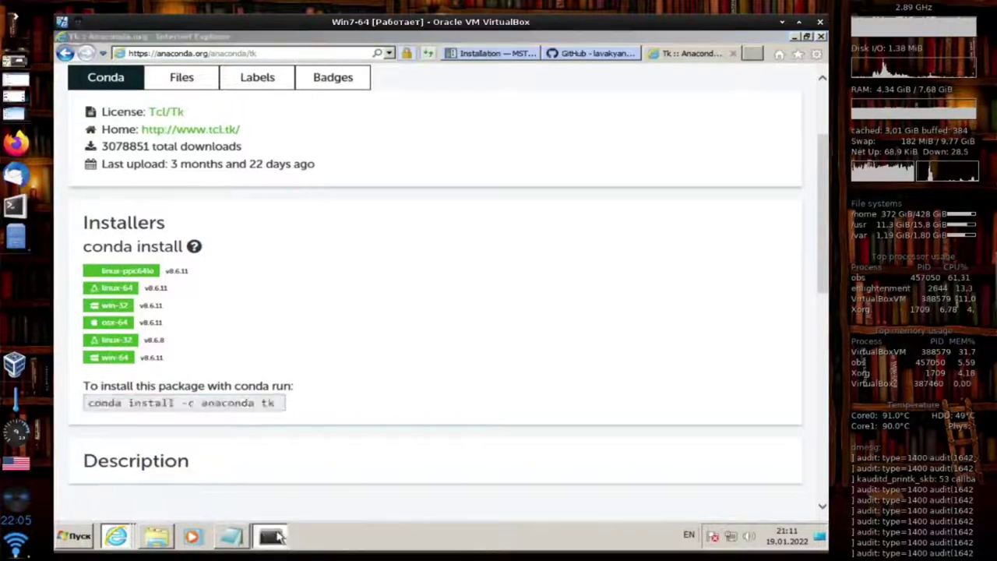
right_click(282, 455)
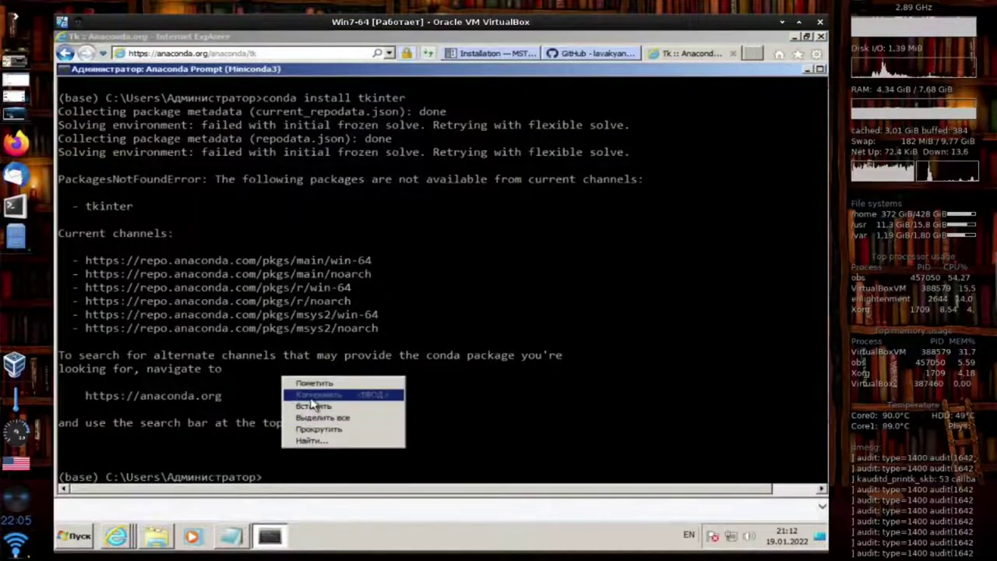
click(310, 404)
key(Return)
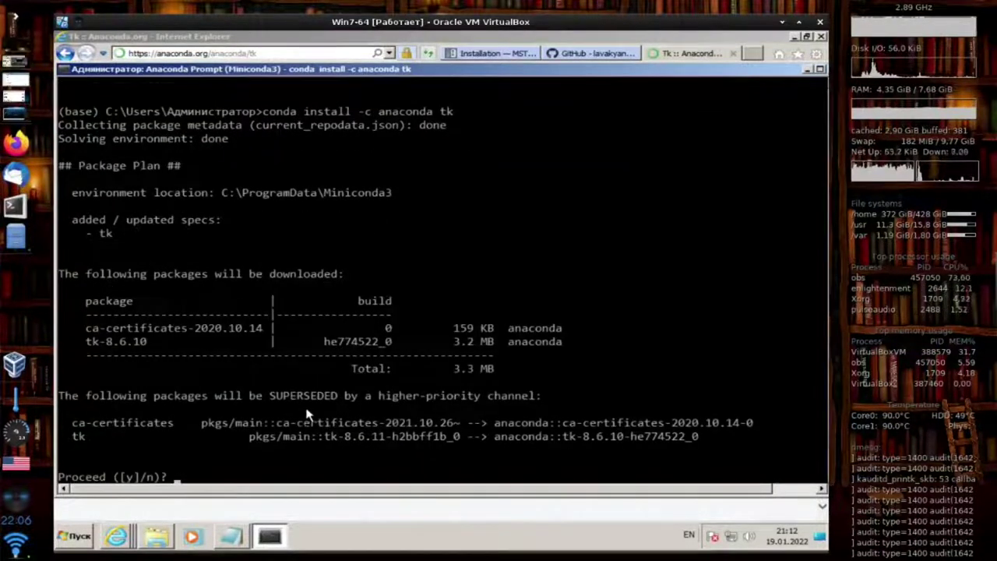
key(Return)
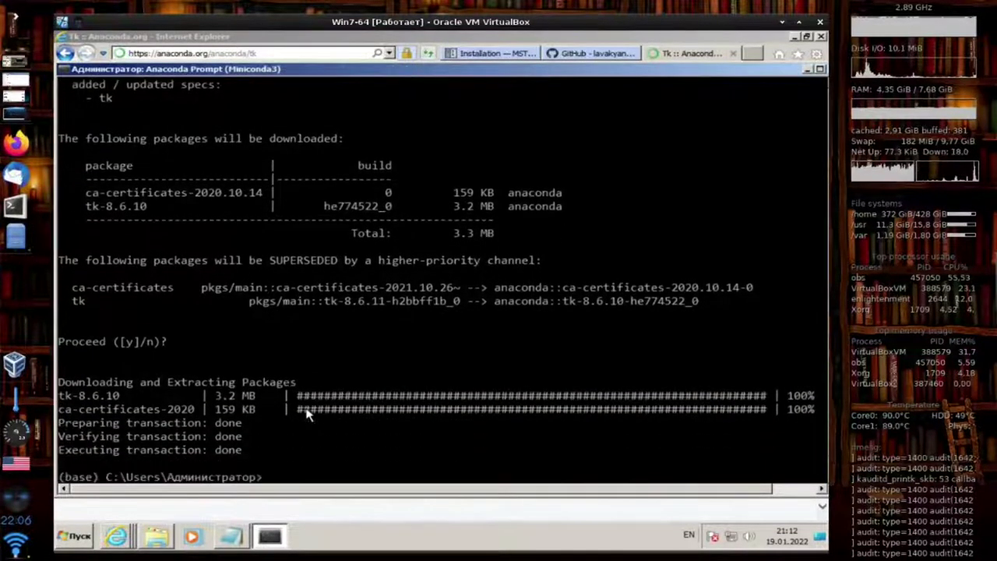
Step: Start the Python interpreter again and import tkinter to test the installed Tk package
key(Up)
key(Up)
key(Up)
key(Return)
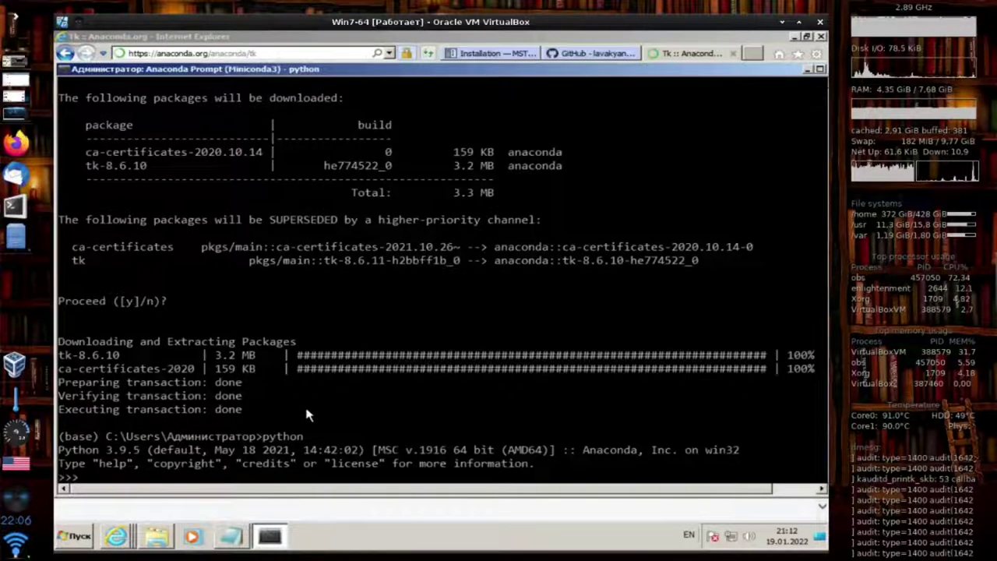
text(import tki)
text(ki)
text(nter)
key(Return)
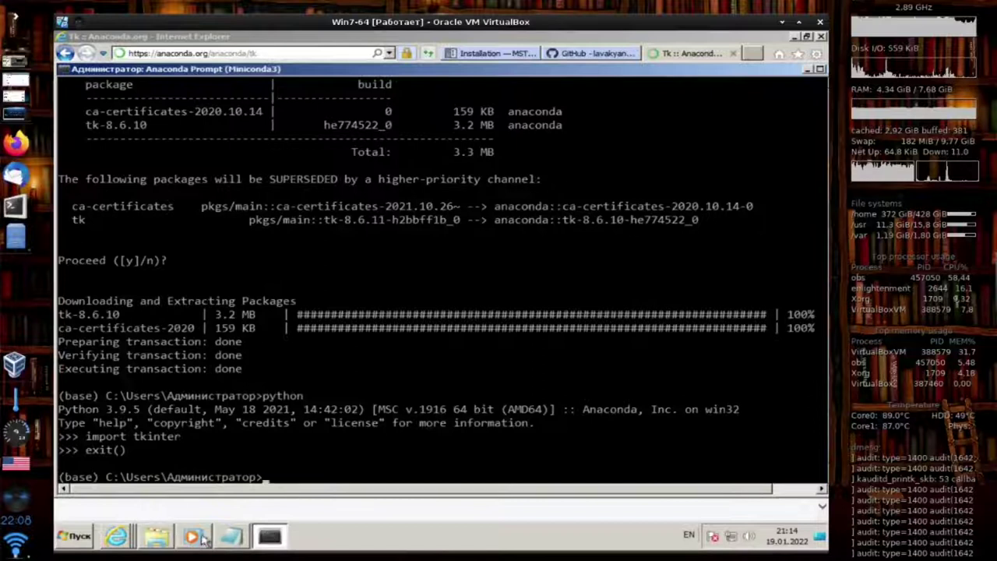
Step: Switch to the MSTM-studio installation page in Internet Explorer and copy the command pip install mstm_studio
click(138, 530)
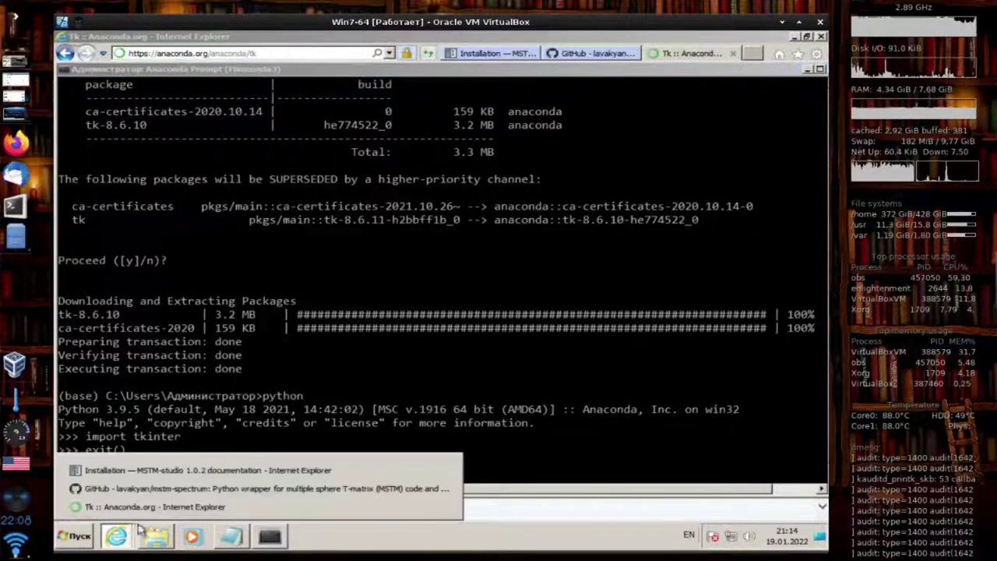
click(207, 473)
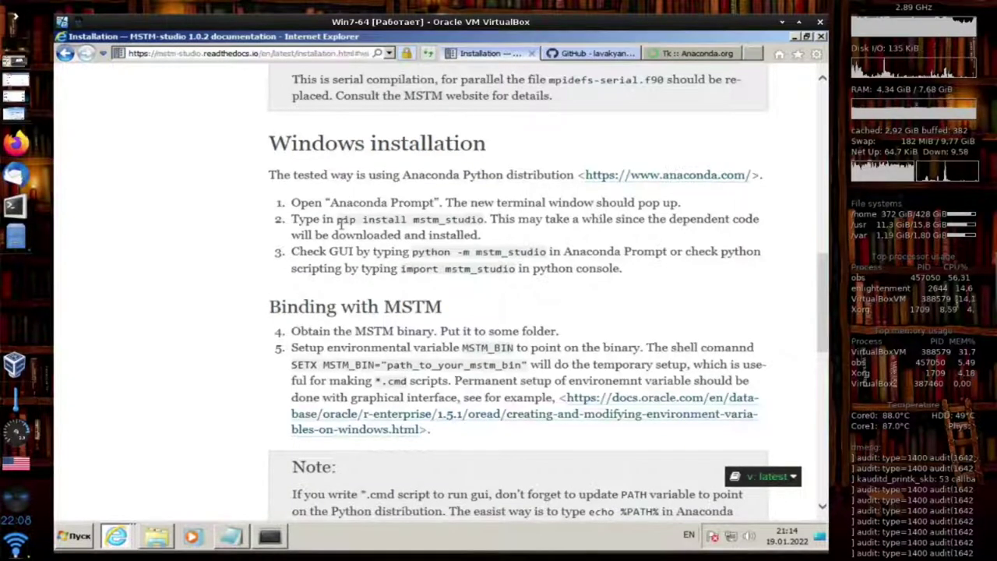
drag(336, 221, 478, 220)
right_click(478, 220)
click(510, 237)
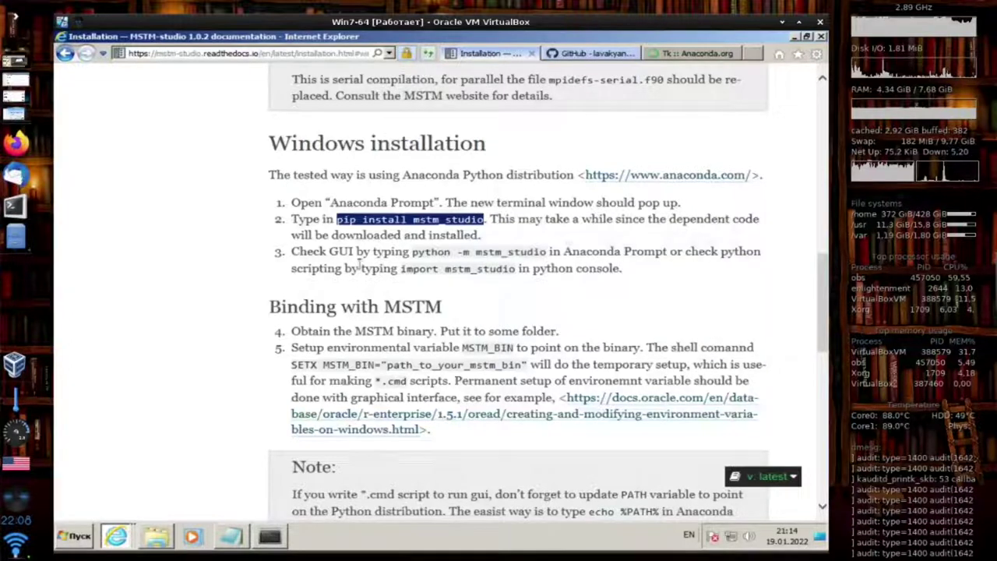
Step: Switch to the Anaconda Prompt and run the copied command pip install mstm_studio
click(269, 536)
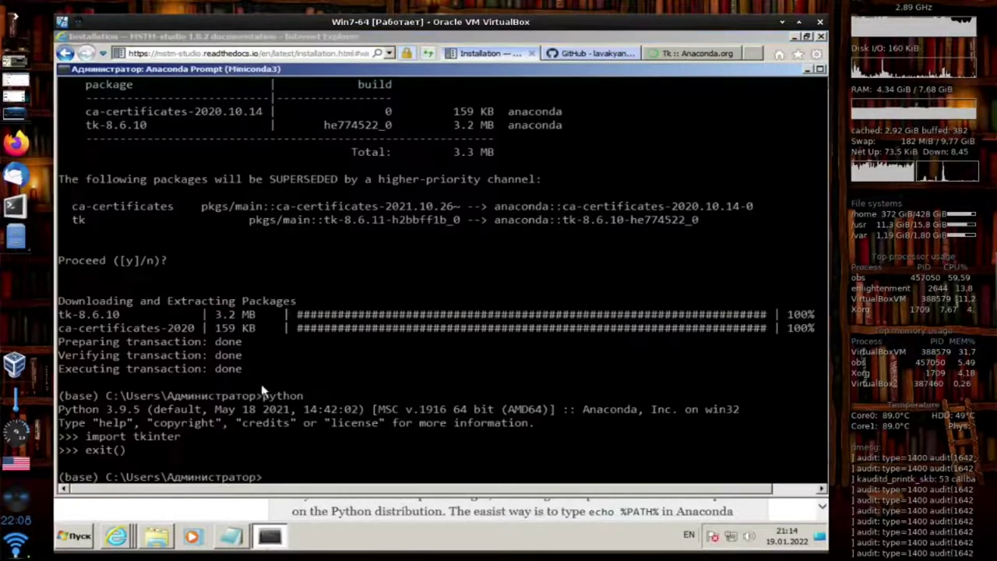
right_click(300, 395)
click(346, 425)
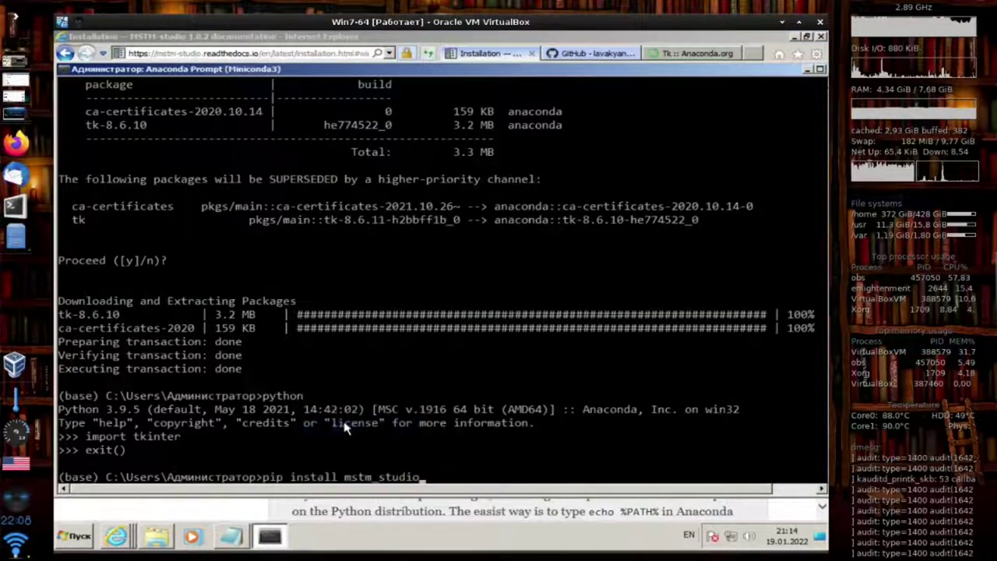
key(Return)
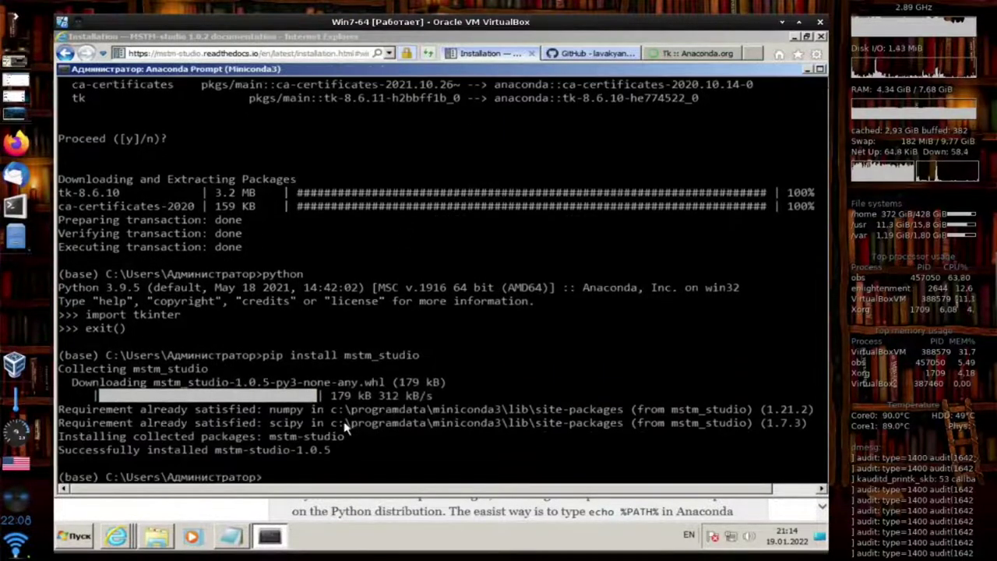
Step: Return to the MSTM-studio installation page in Internet Explorer and copy the command python -m mstm_studio
click(116, 538)
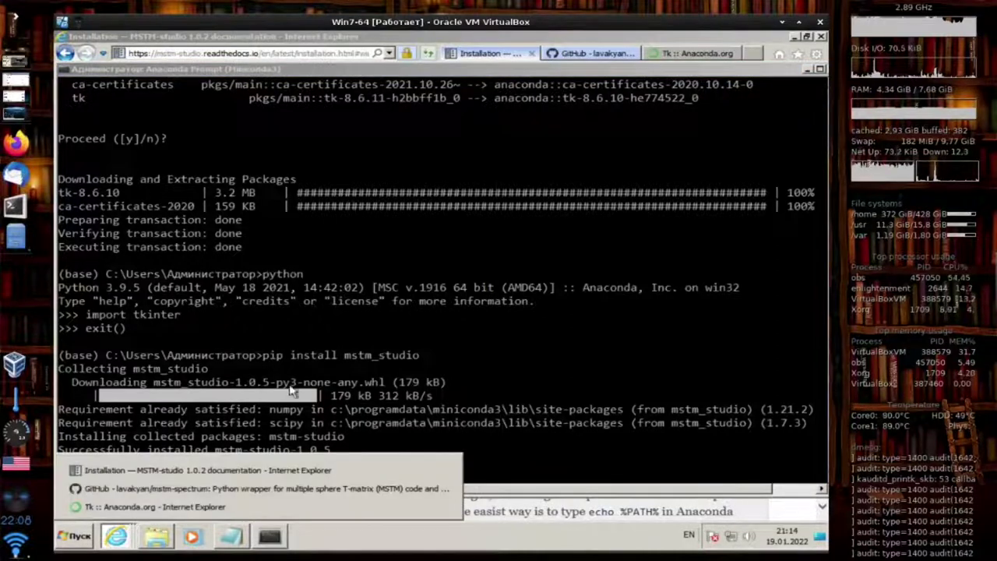
click(241, 488)
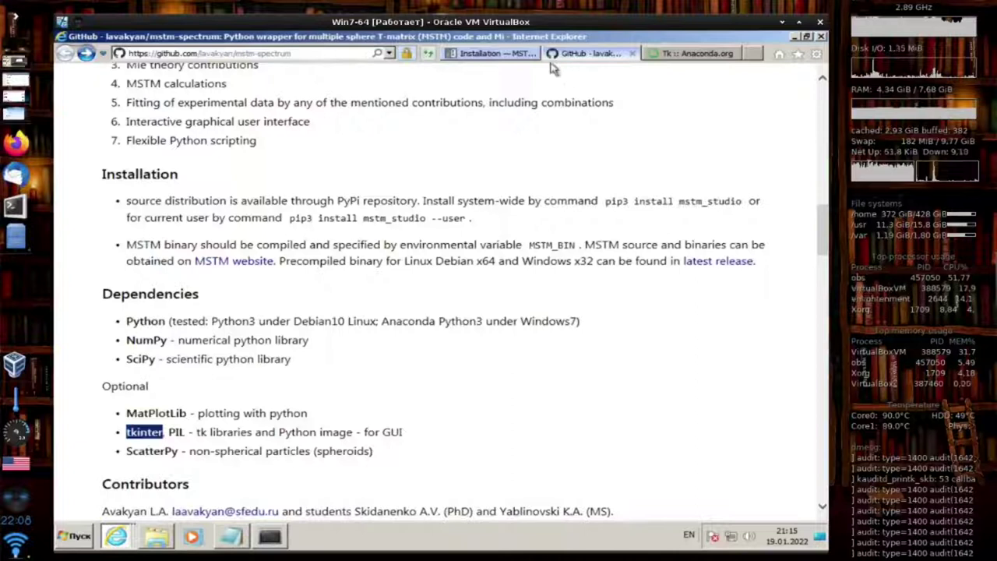
click(497, 55)
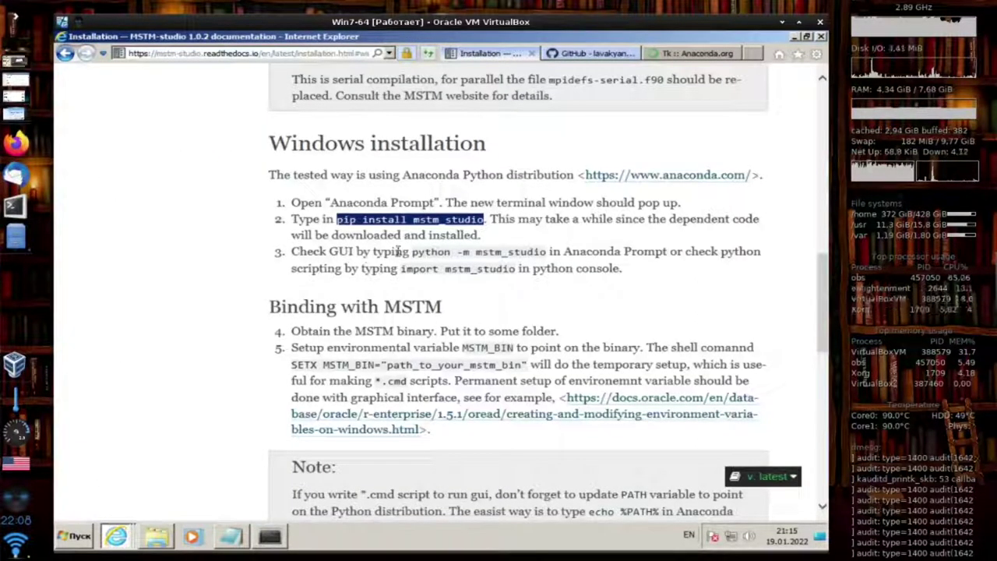
drag(411, 251, 548, 252)
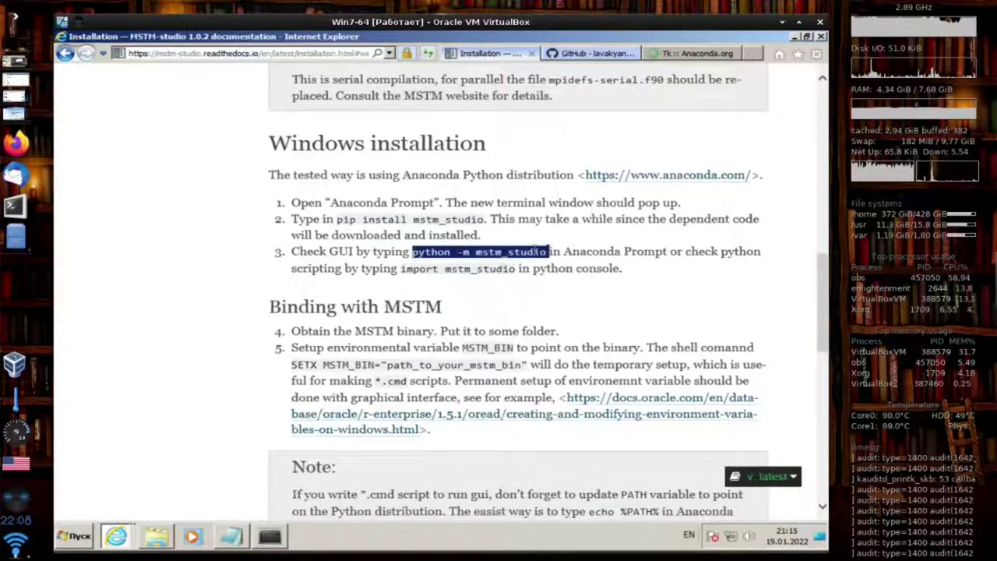
right_click(538, 255)
click(576, 271)
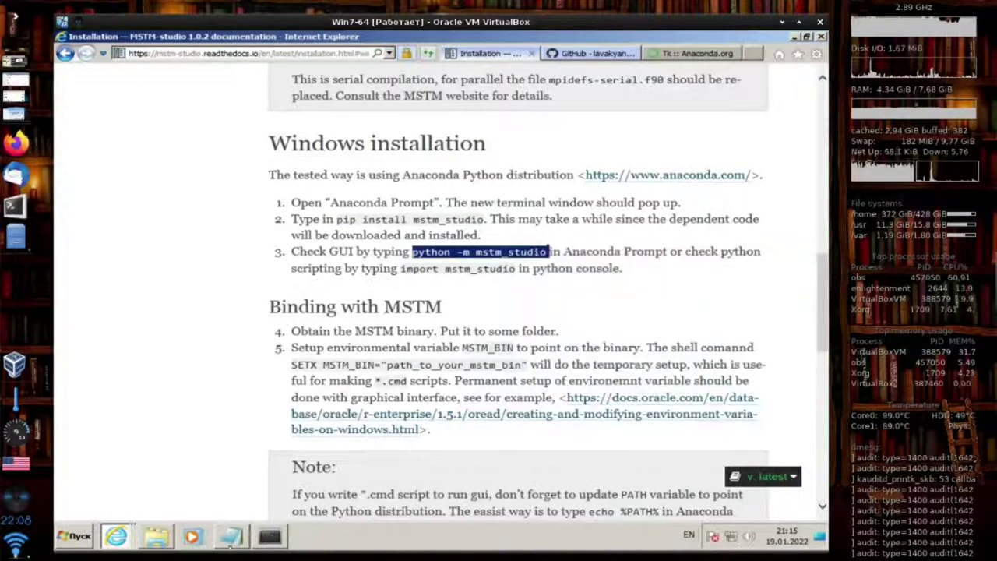
Step: Switch to the Anaconda Prompt and run the copied command python -m mstm_studio to launch the MSTM studio GUI
click(269, 537)
right_click(290, 469)
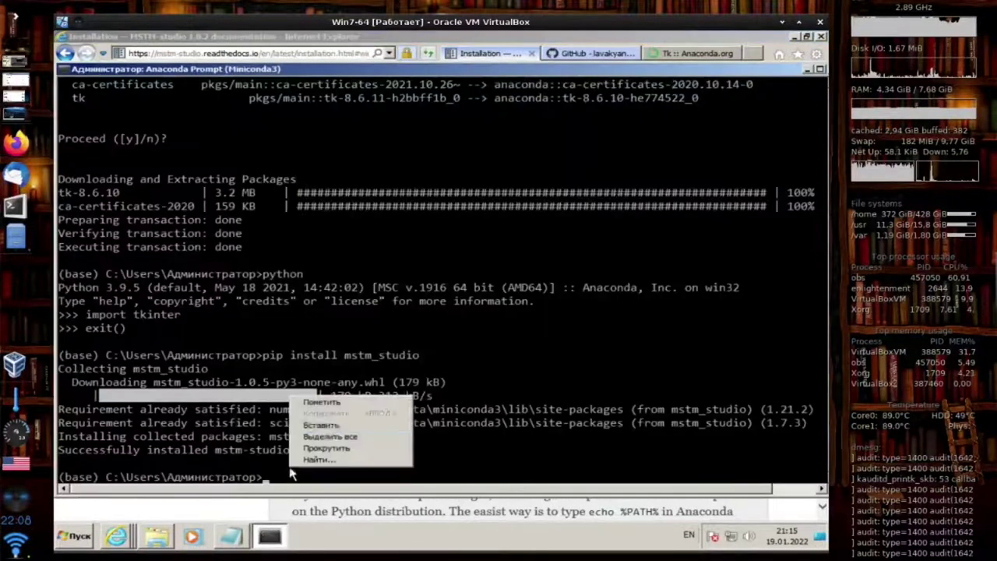
click(330, 424)
key(Return)
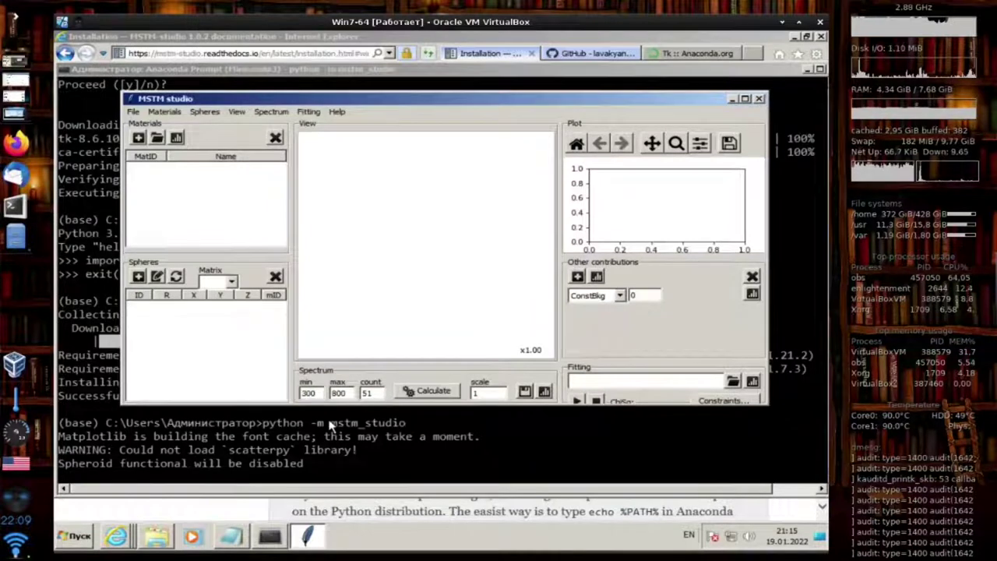
Step: Add the material alloyAuAg with concentration 1 to the materials list in MSTM studio
click(138, 138)
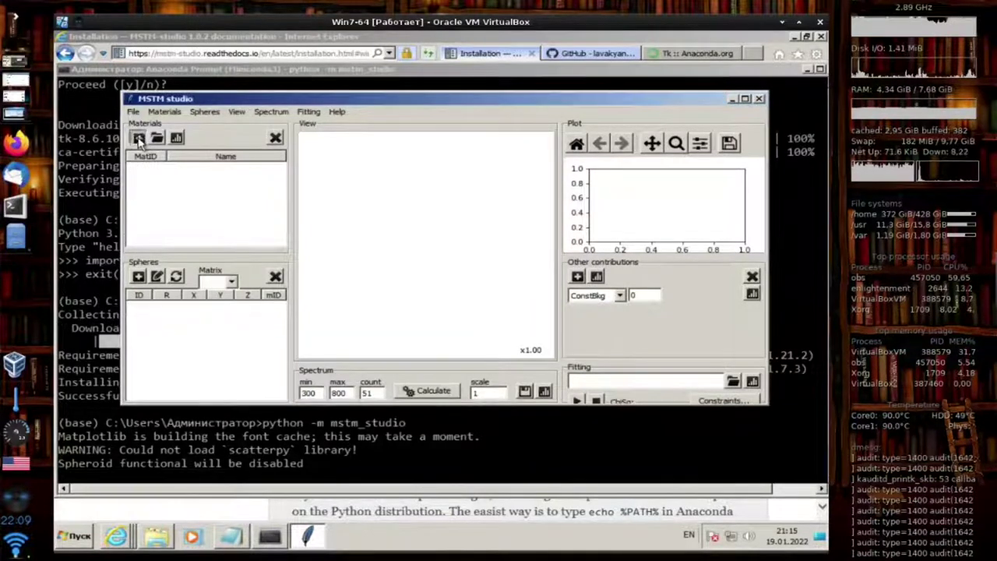
click(328, 180)
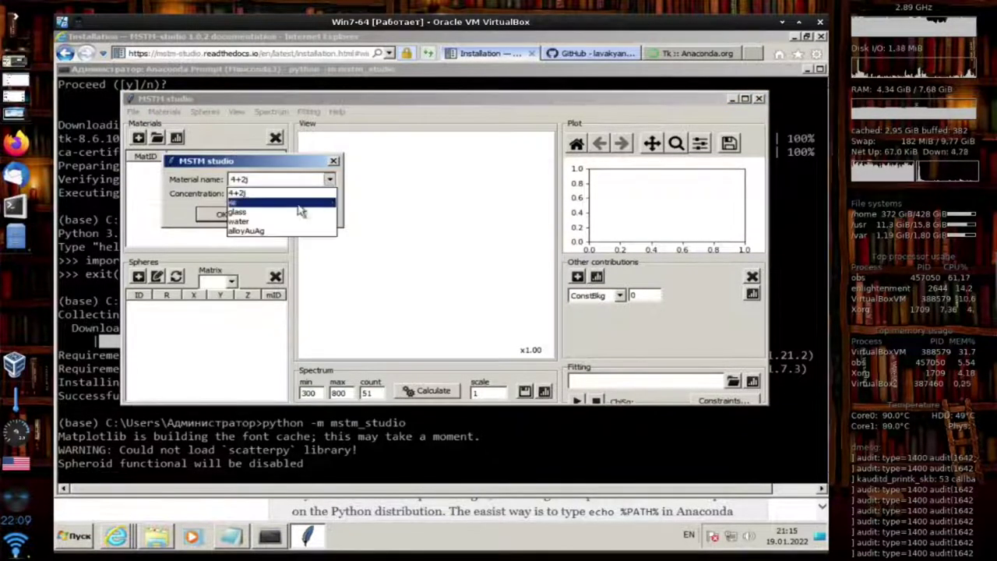
click(290, 229)
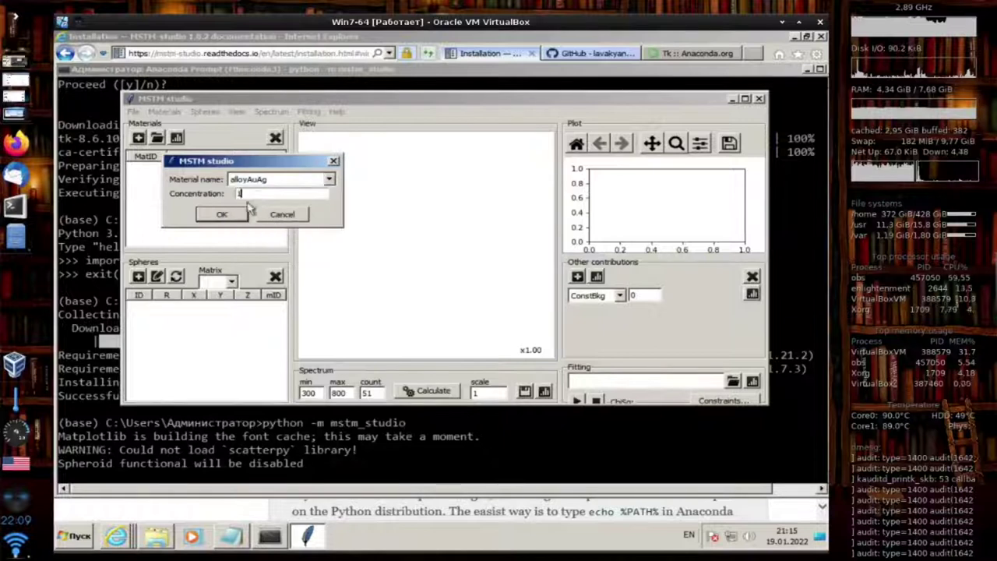
click(231, 215)
Step: Plot the refraction index of the new alloy material, and close MSTM studio
click(193, 174)
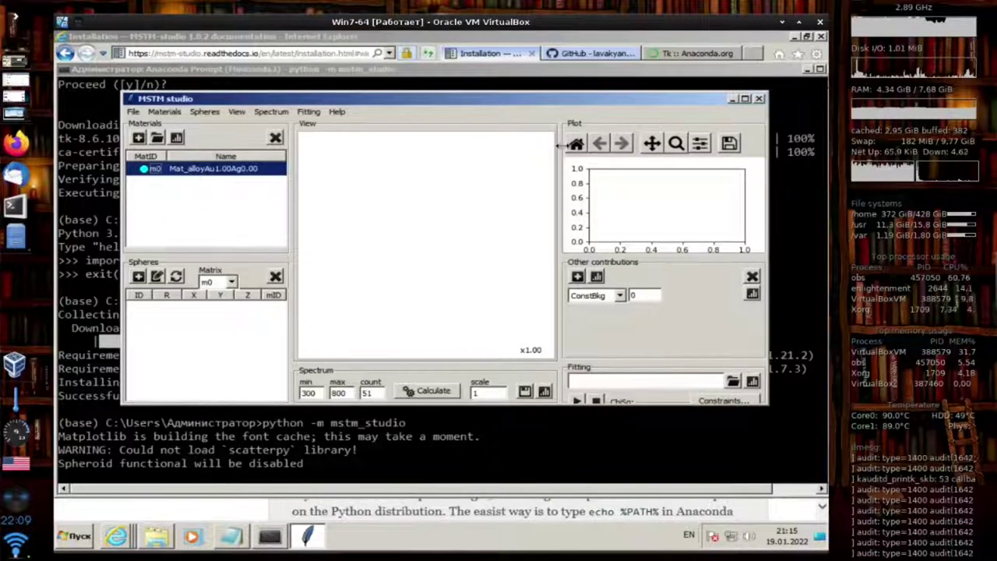
click(180, 139)
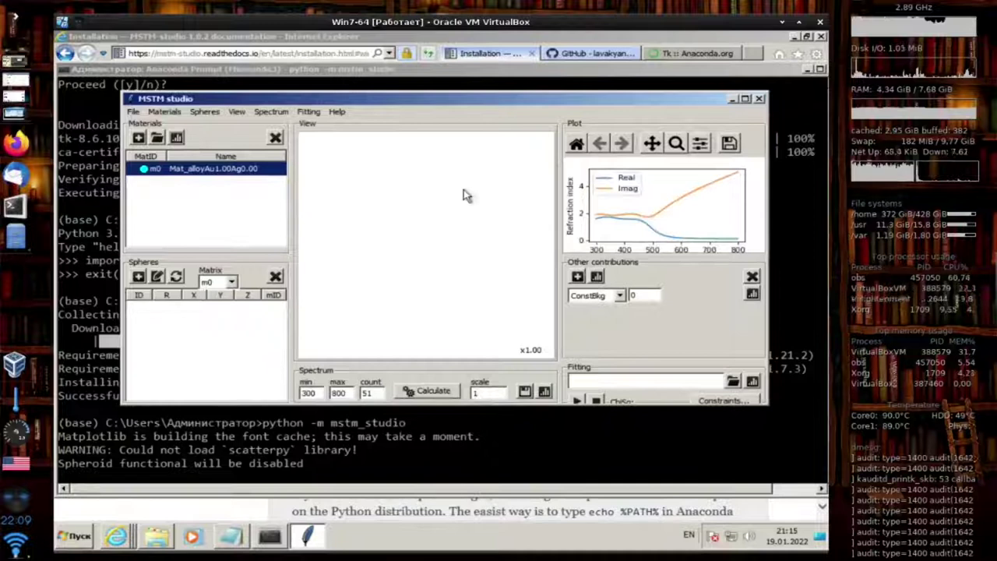
click(759, 98)
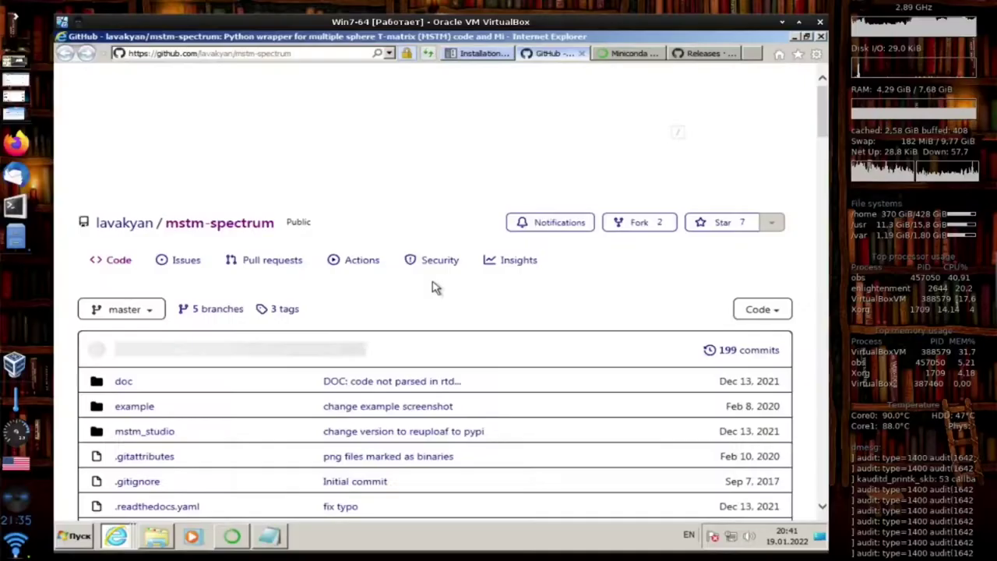
Step: Open the latest MSTM-Studio release from the Releases section of the mstm-spectrum GitHub repository page
scroll(434, 285, down, 5)
scroll(434, 285, down, 15)
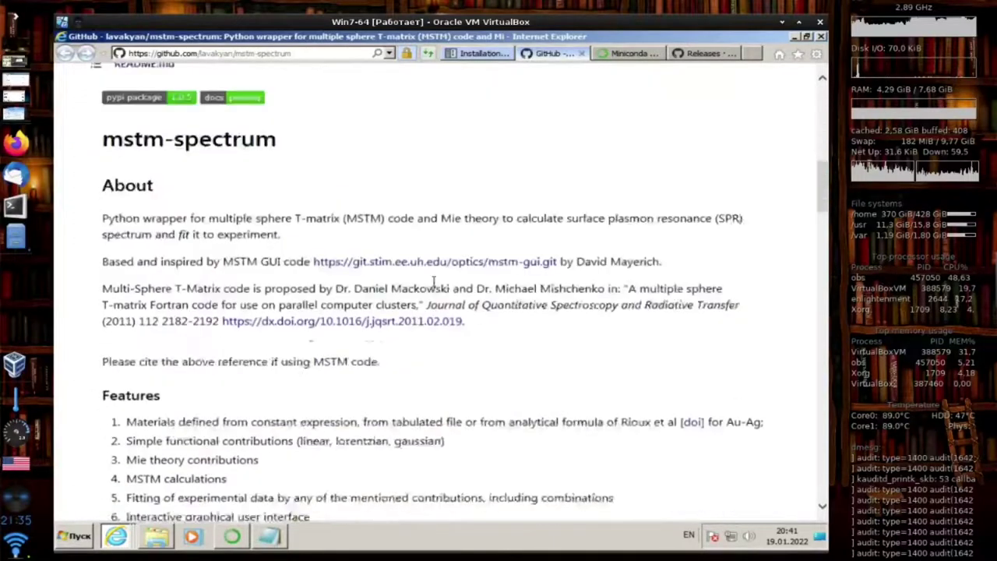
scroll(434, 286, down, 15)
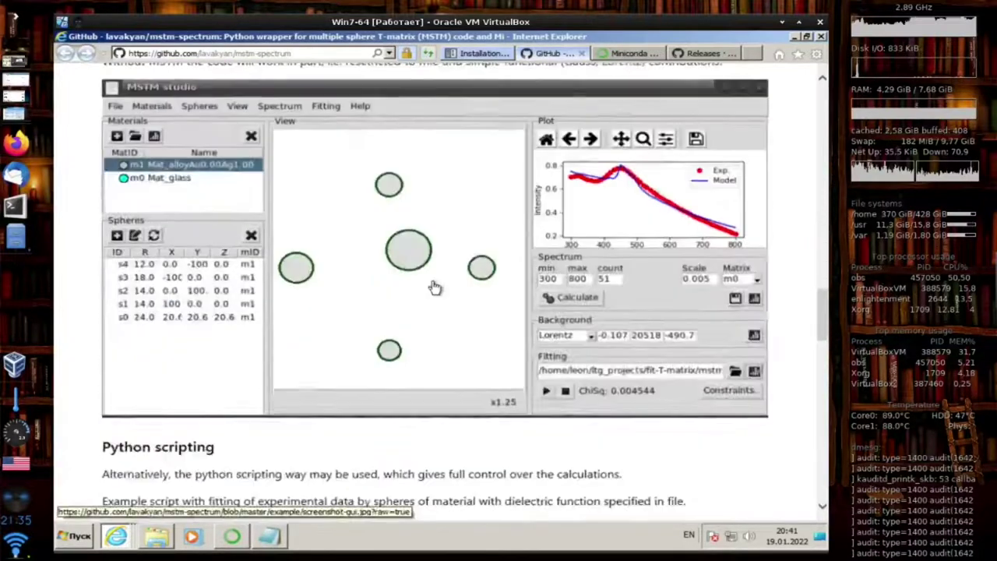
scroll(434, 287, down, 15)
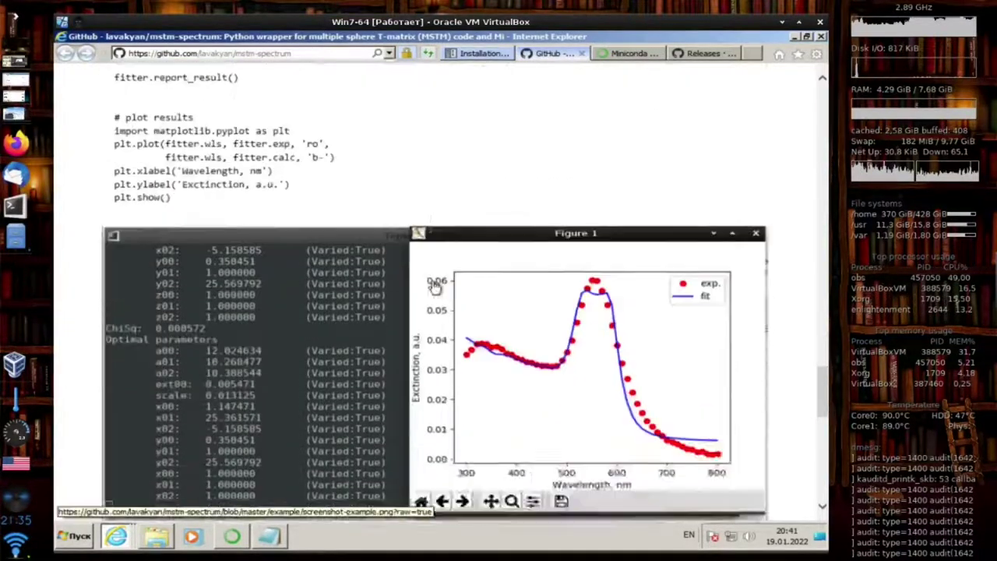
scroll(434, 287, up, 3)
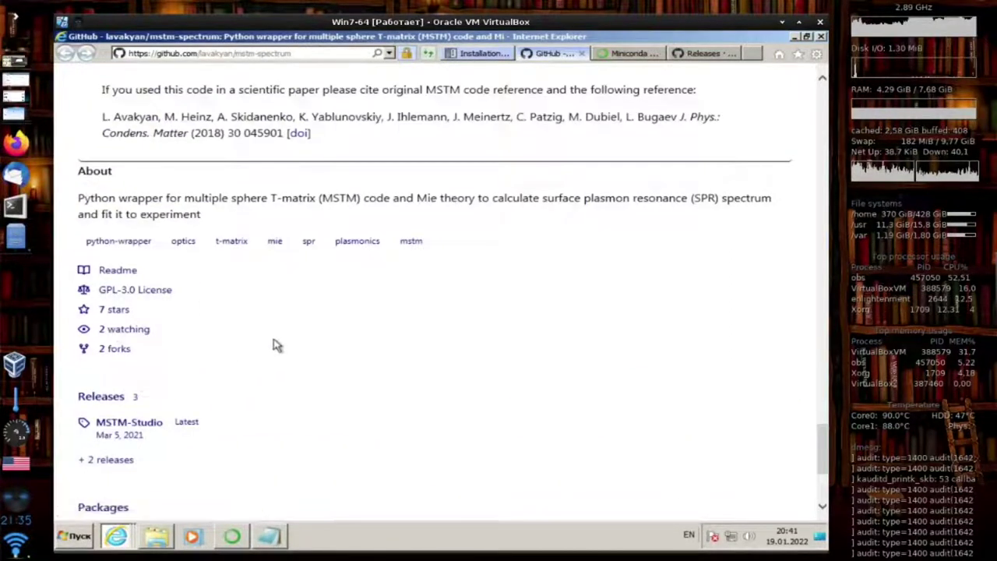
scroll(219, 367, down, 1)
scroll(218, 367, down, 1)
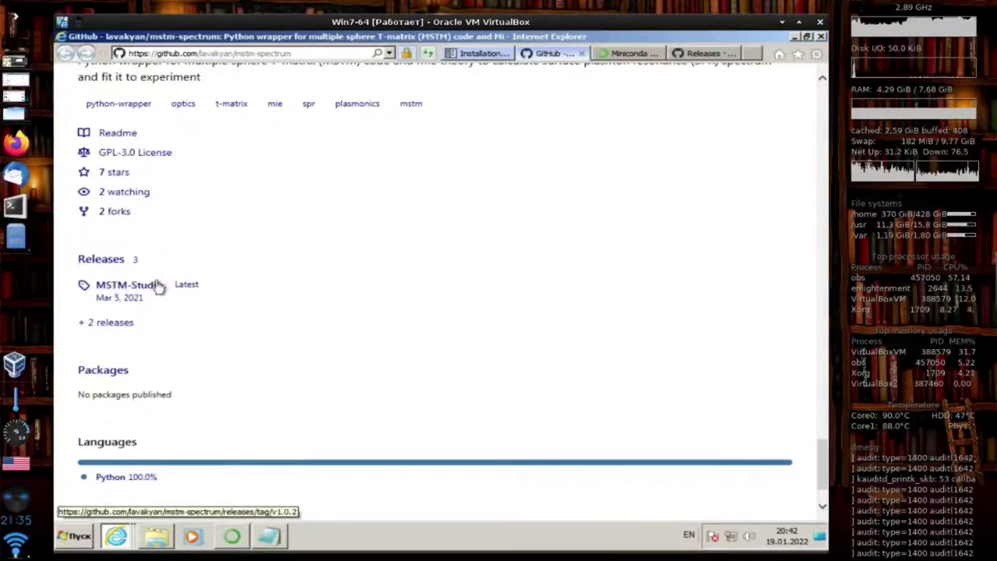
click(187, 285)
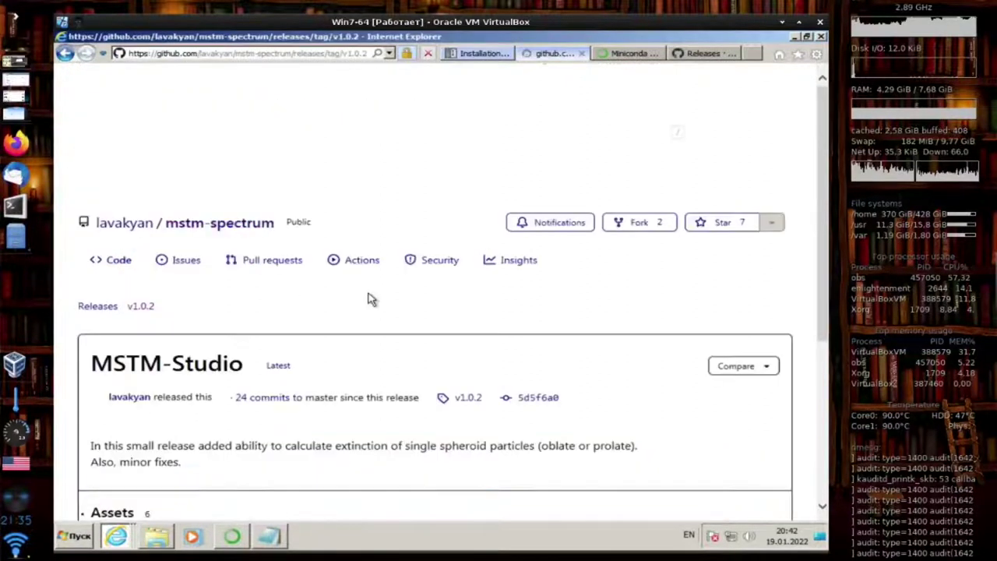
Step: Download the release asset mstm.exe to the Downloads folder and check it in the browser's download list
scroll(370, 299, down, 4)
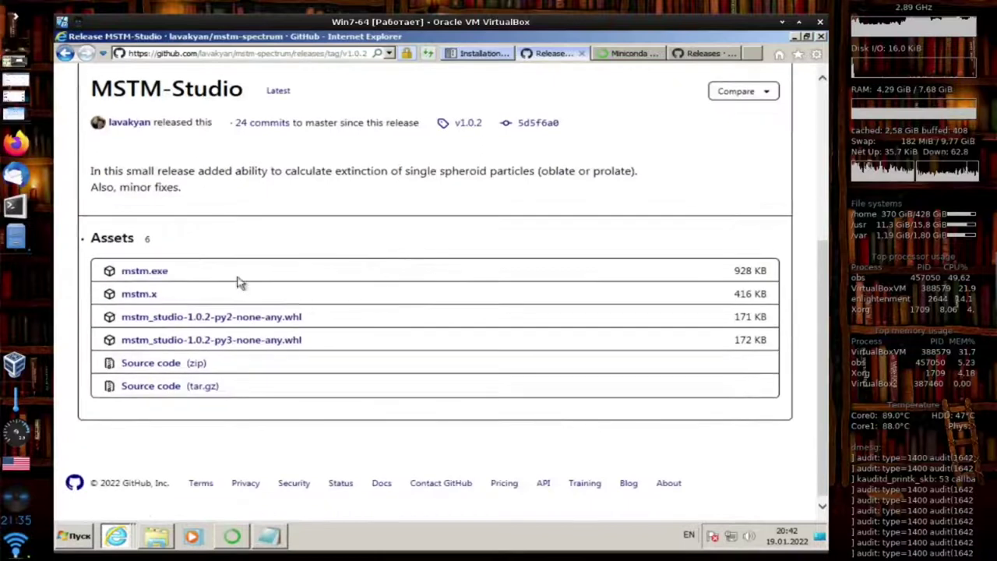
right_click(150, 272)
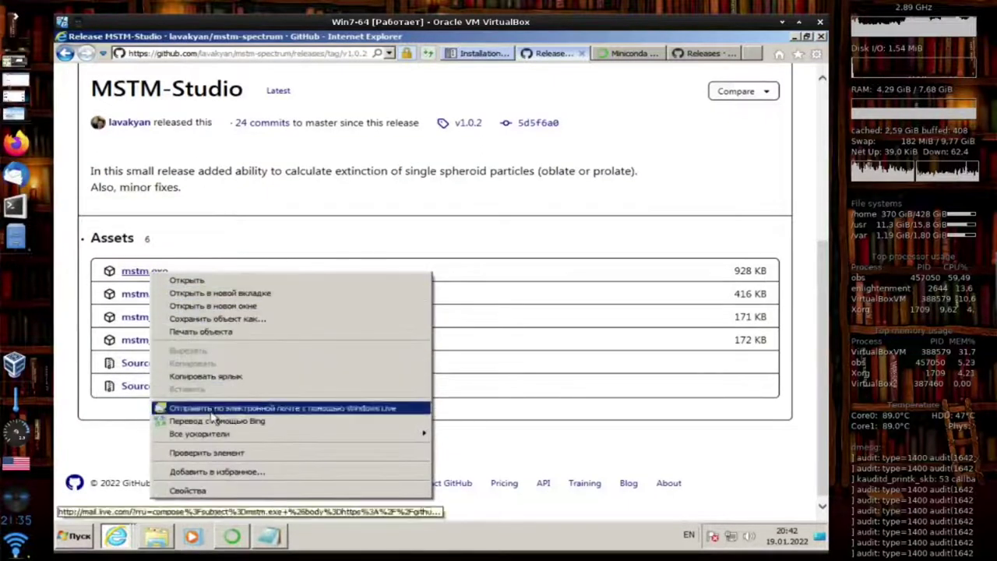
click(221, 320)
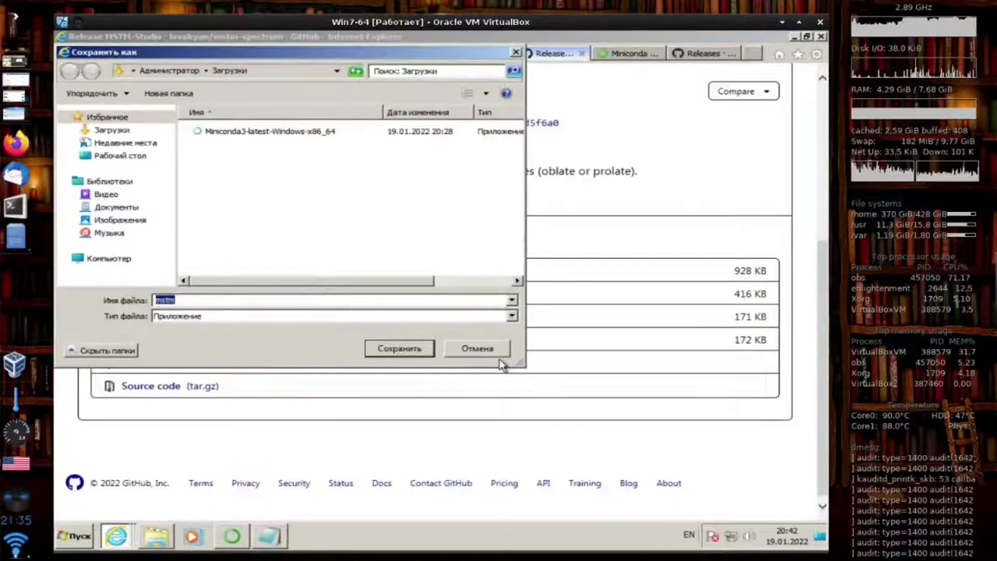
click(414, 355)
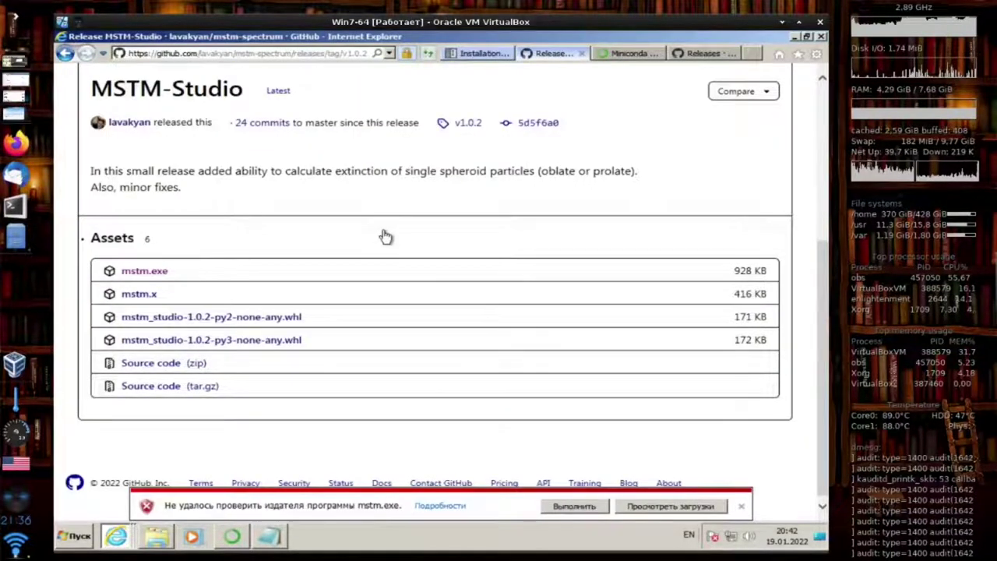
click(668, 508)
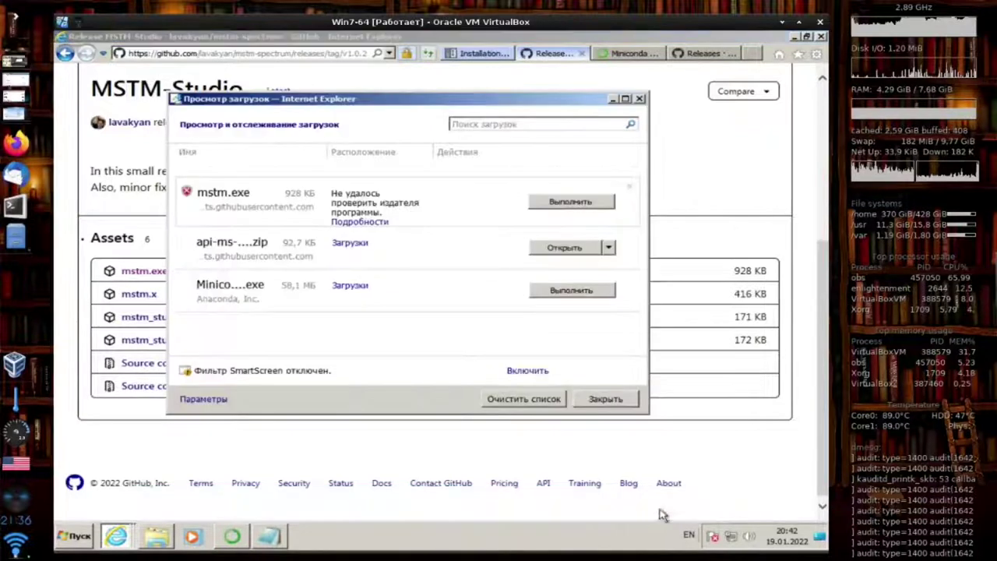
click(638, 100)
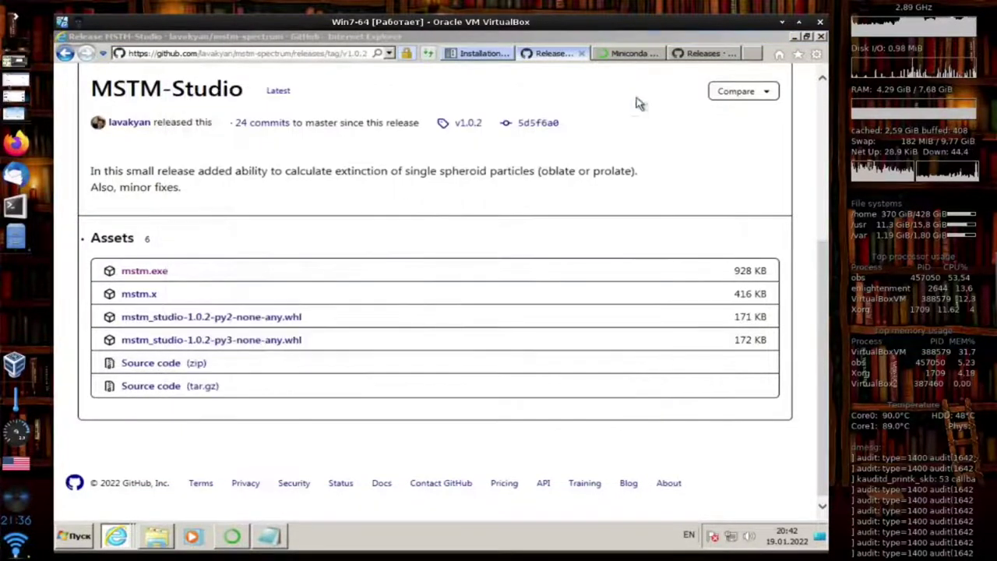
Step: Open the Downloads folder in Windows Explorer and run the mstm application as a test
click(163, 539)
click(315, 218)
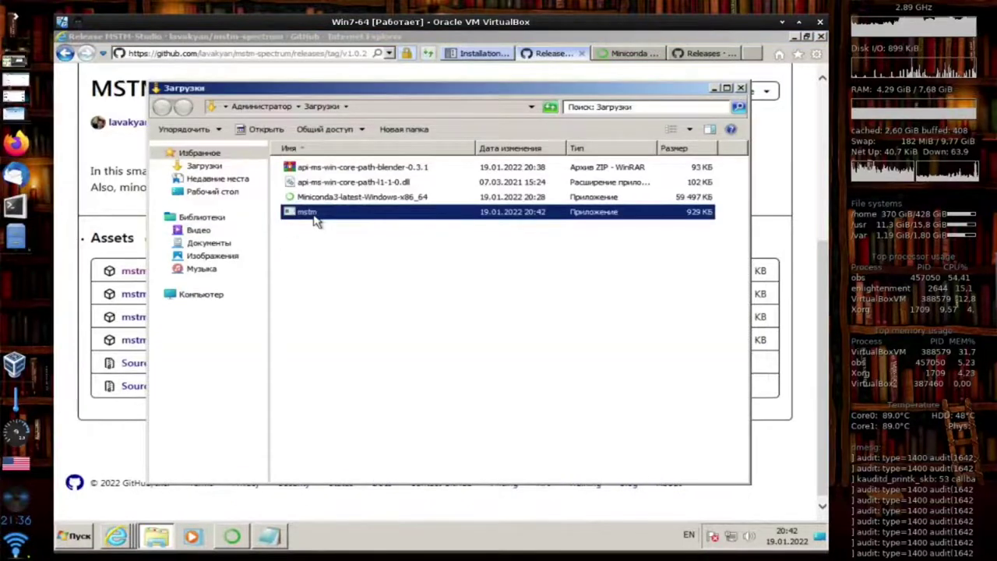
double_click(312, 215)
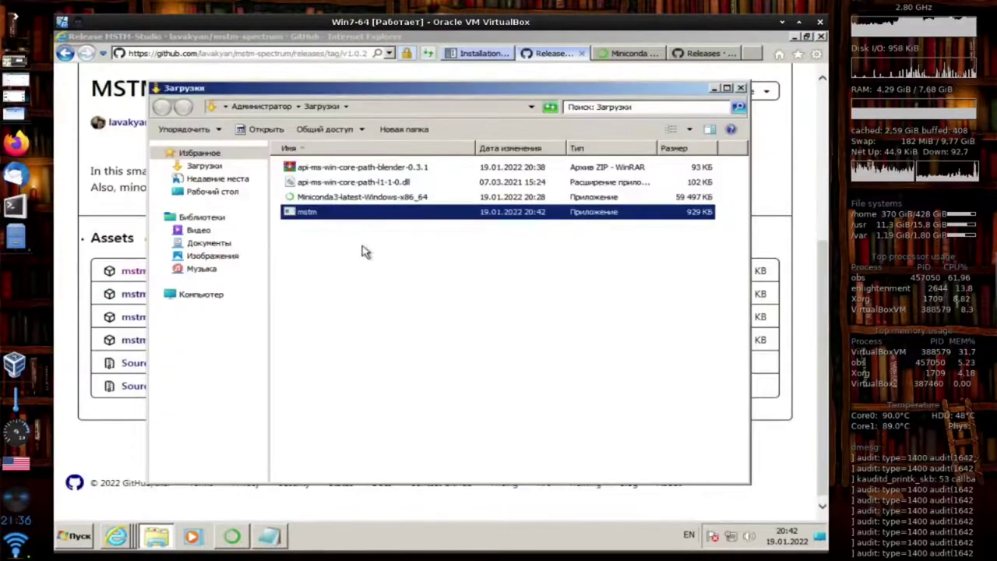
Step: Delete the files mstm.inp and mstm_default_out.dat from the Downloads folder
click(335, 227)
shift+click(335, 246)
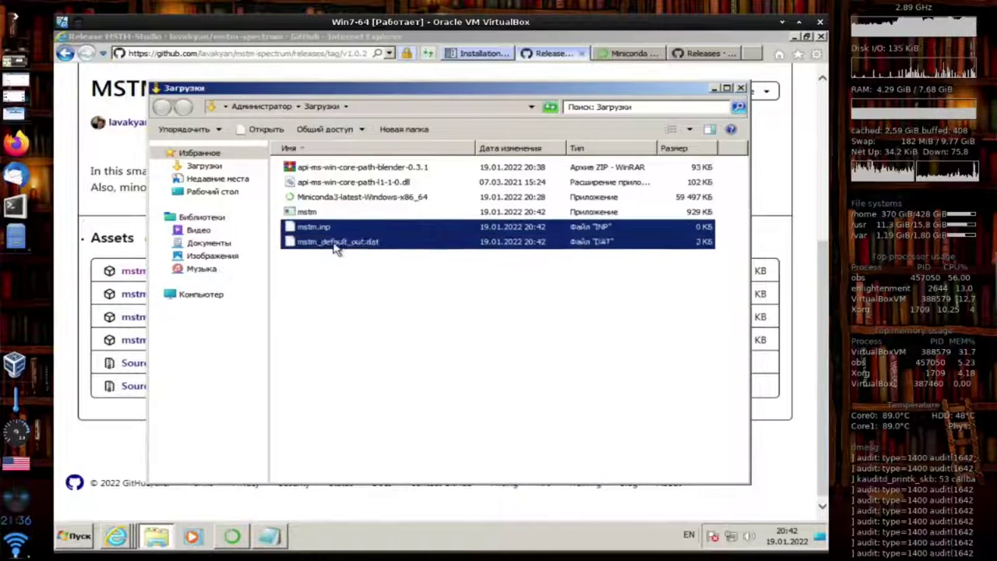
key(Delete)
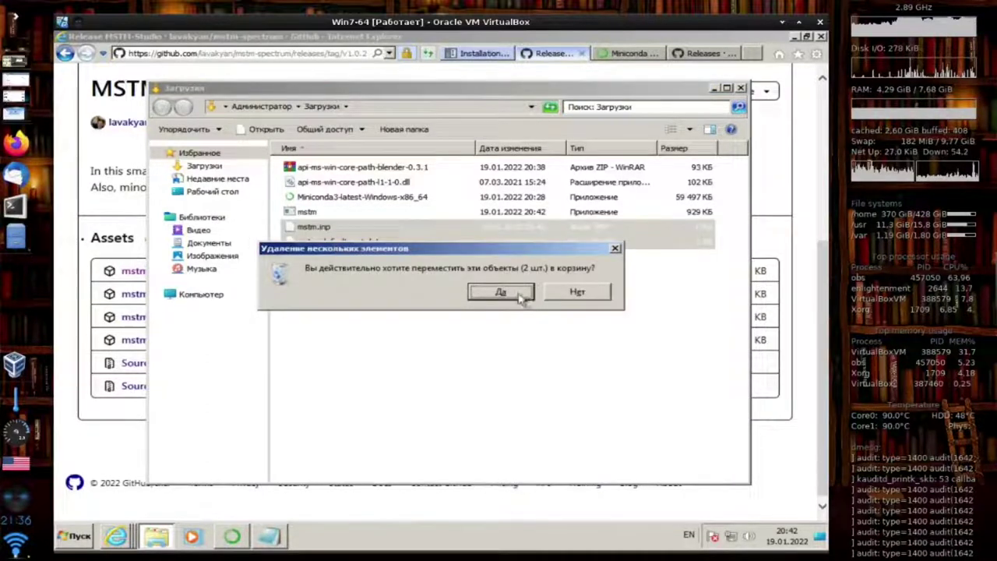
click(501, 292)
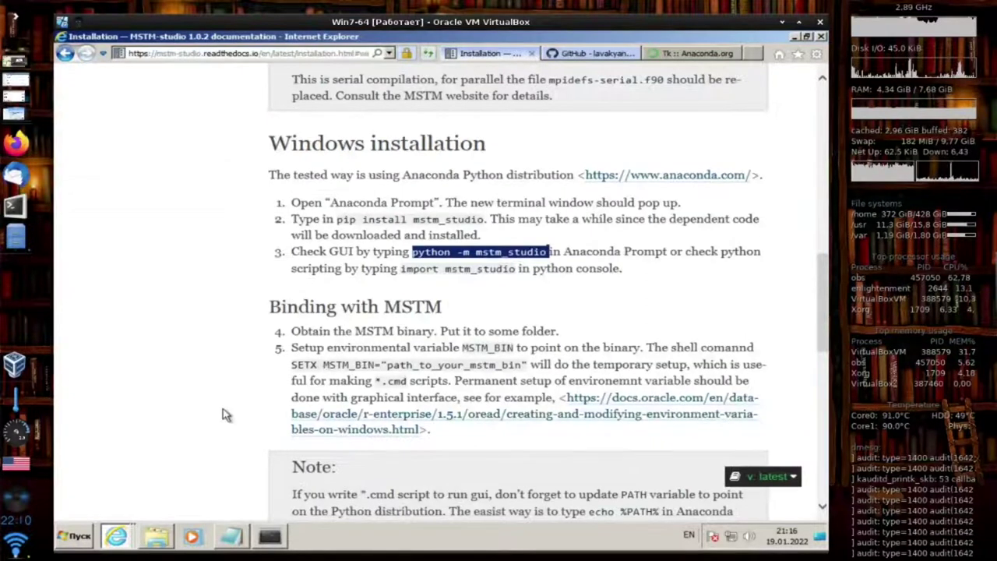
scroll(225, 414, down, 3)
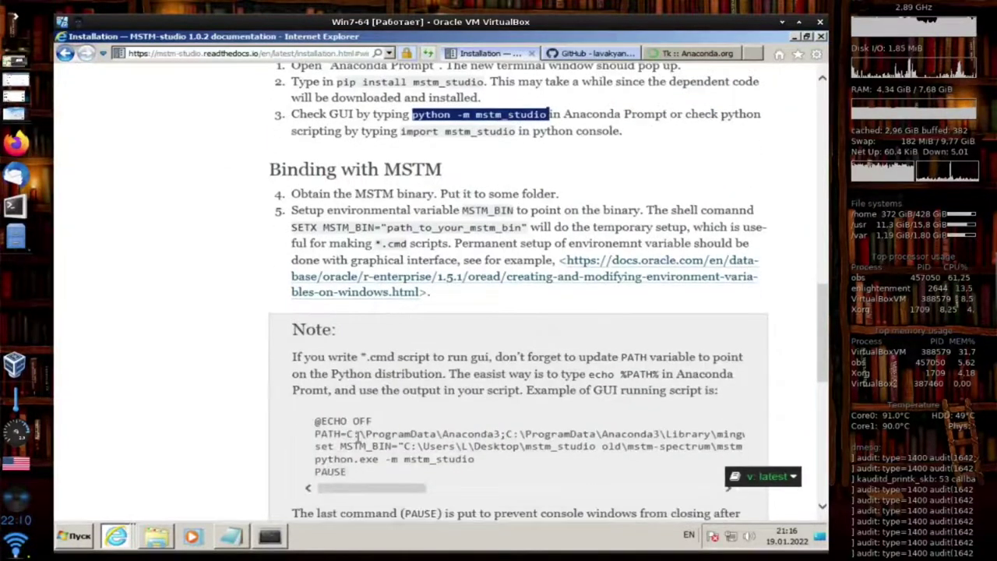
drag(348, 473, 316, 420)
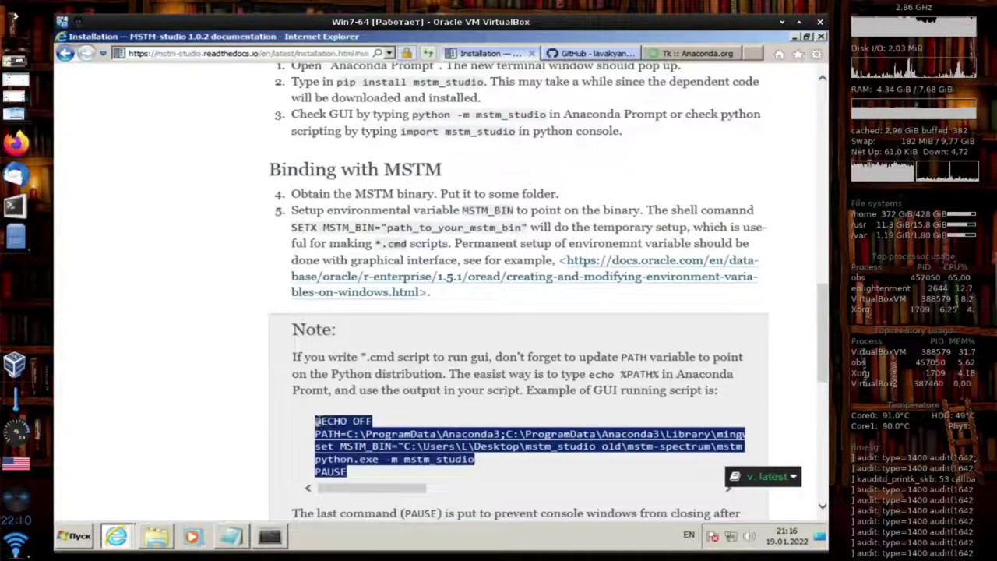
right_click(324, 434)
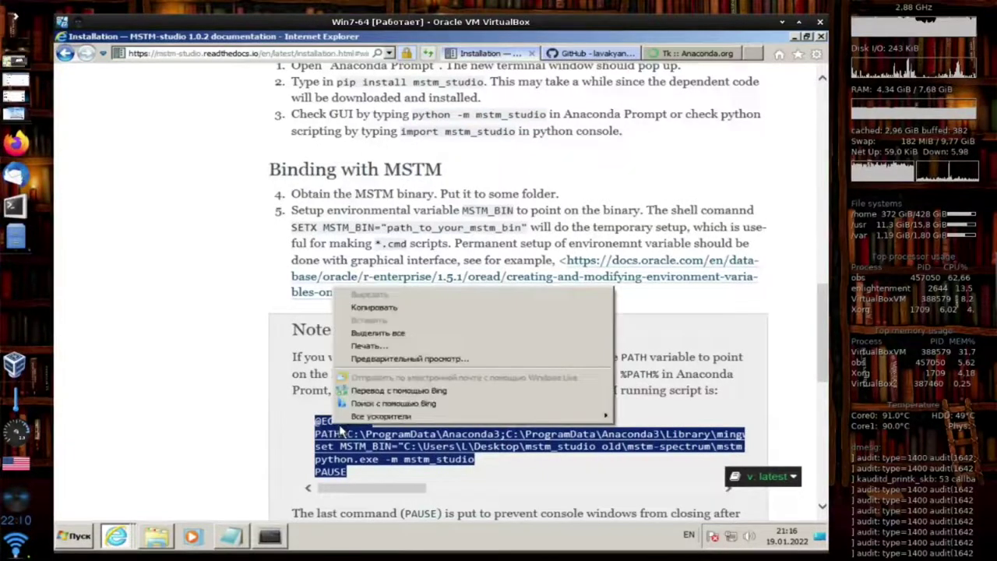
click(384, 308)
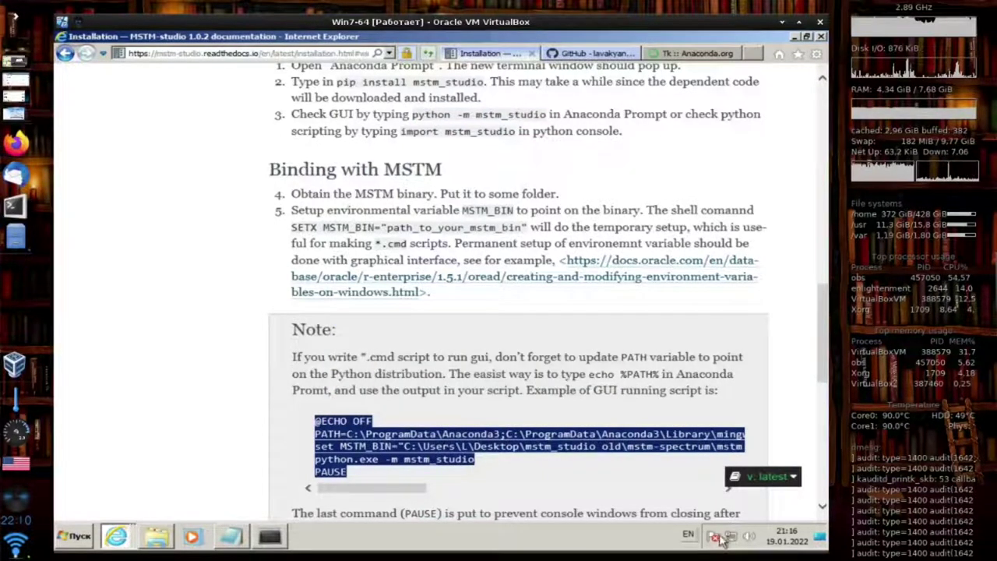
Step: Create a new text document named runner on the Windows desktop and open it for editing
click(822, 538)
right_click(282, 248)
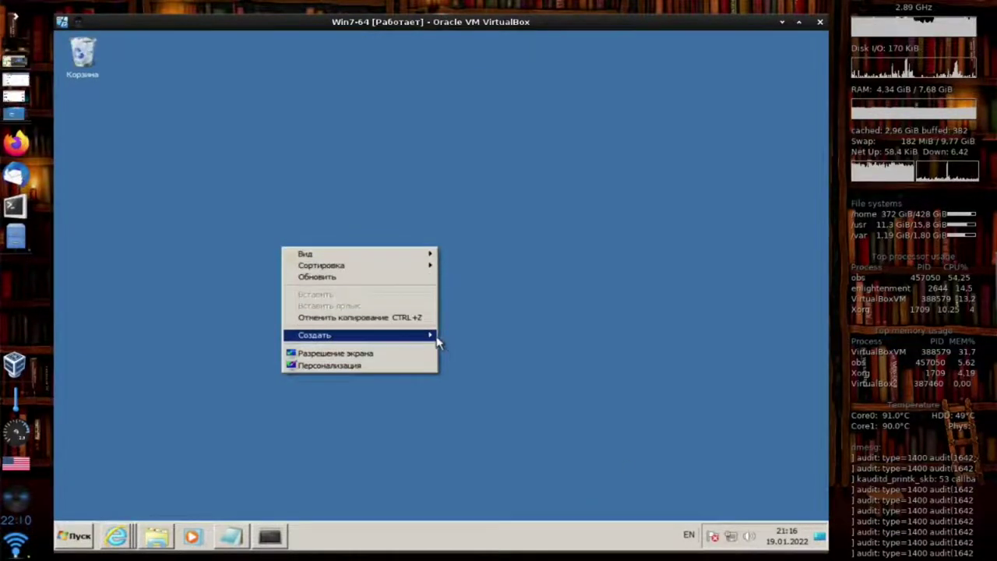
mouse_move(424, 340)
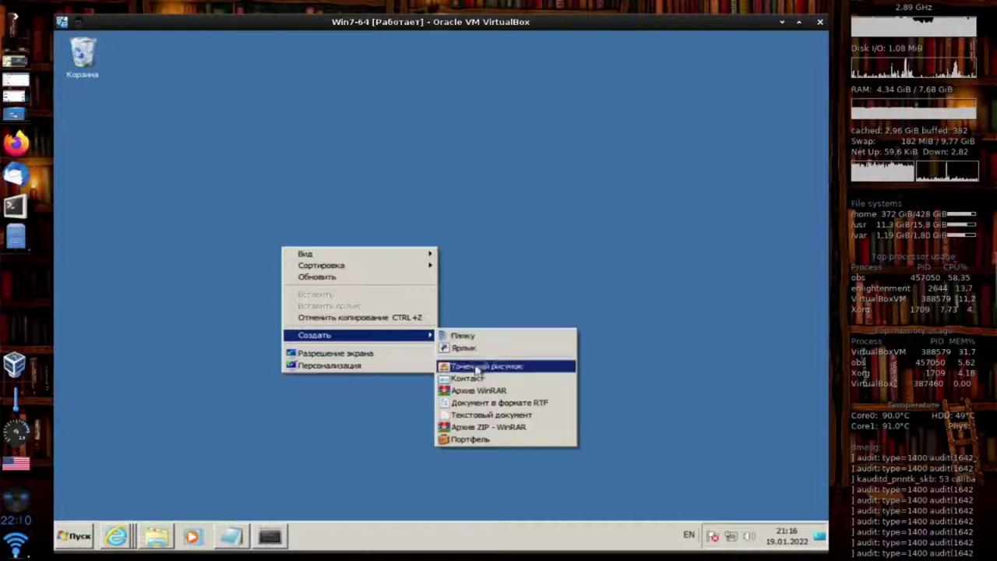
click(478, 416)
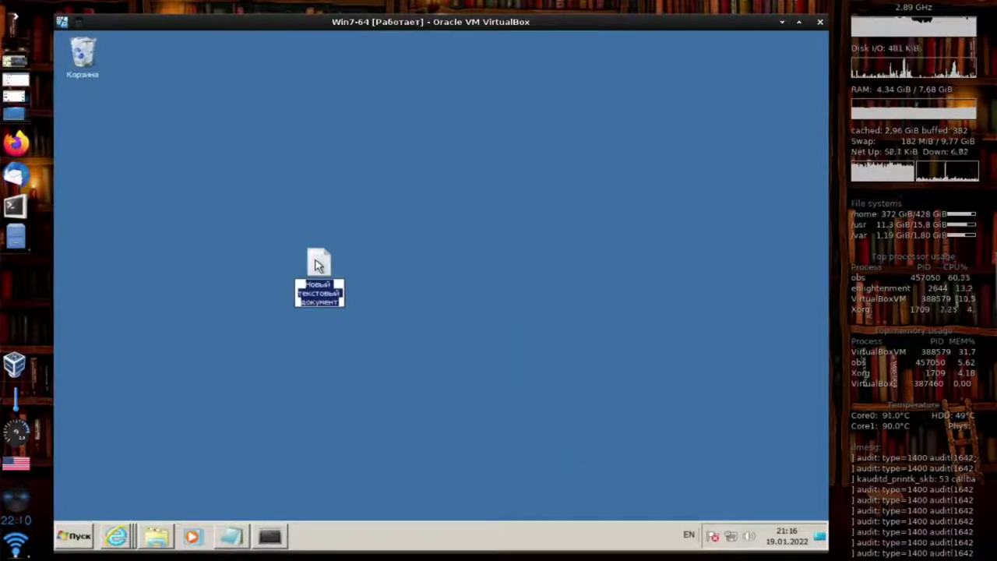
text(runner)
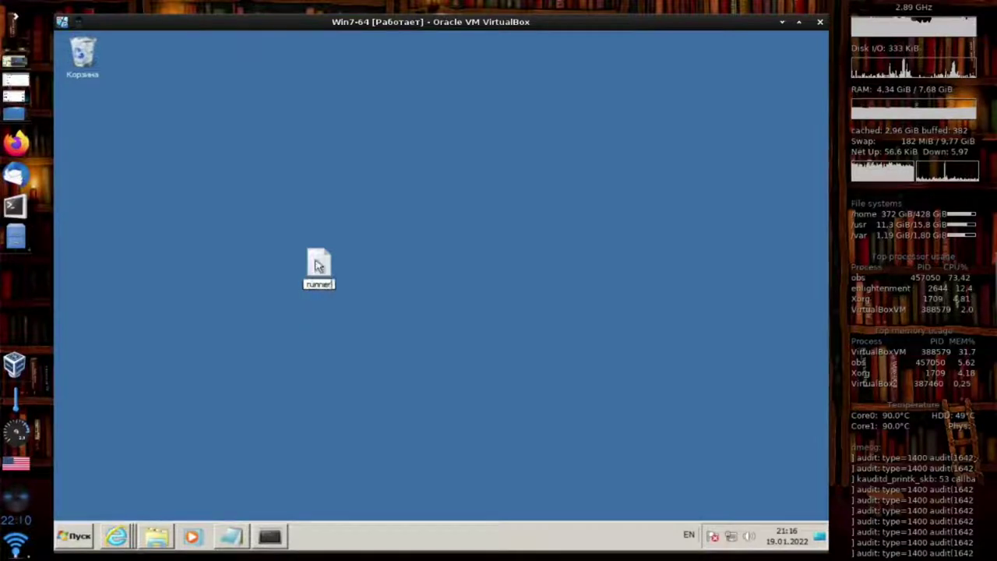
key(Return)
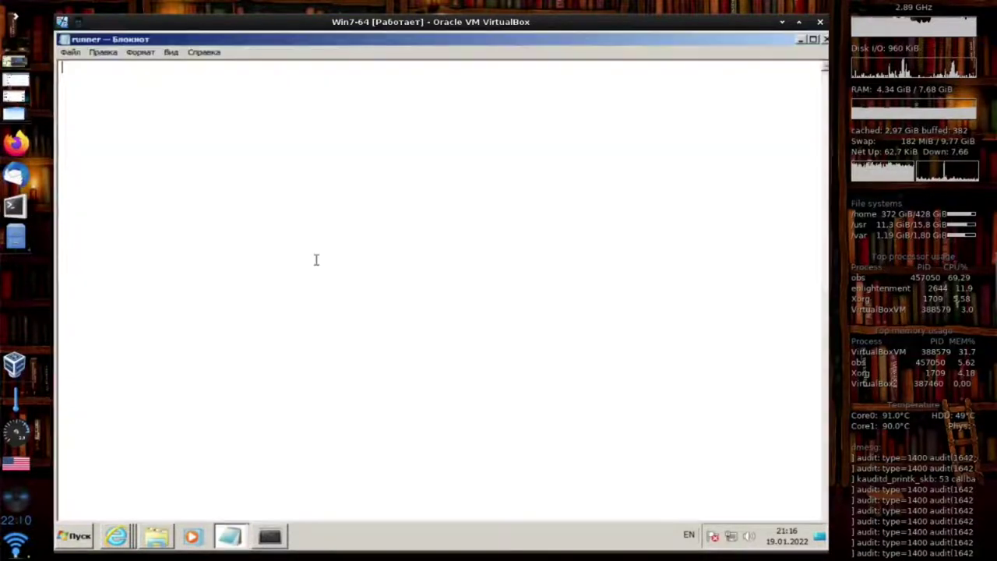
Step: Paste the copied script into runner and reduce its PATH line to PATH=;%PATH%
key(ctrl+v)
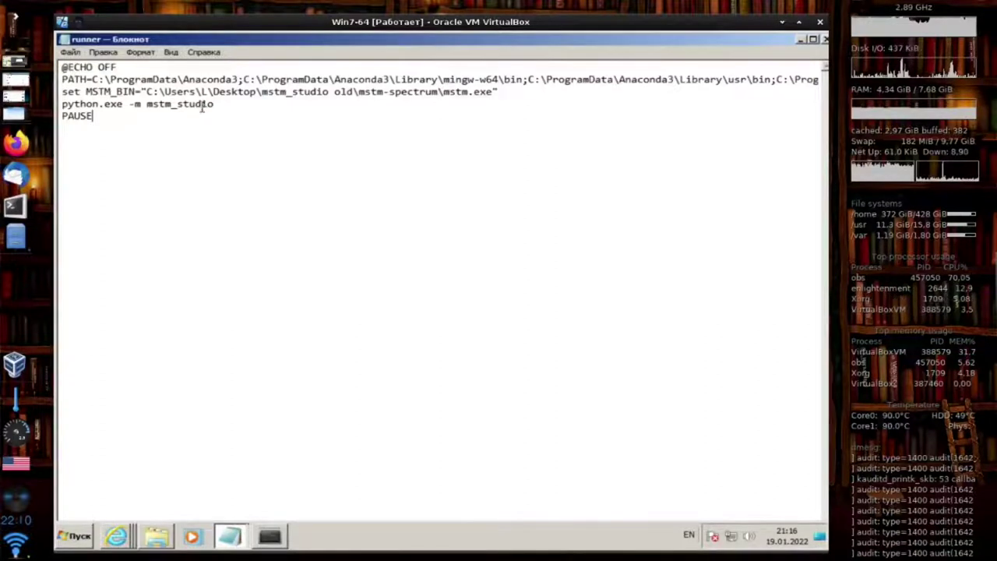
click(92, 79)
key(shift+End)
key(Delete)
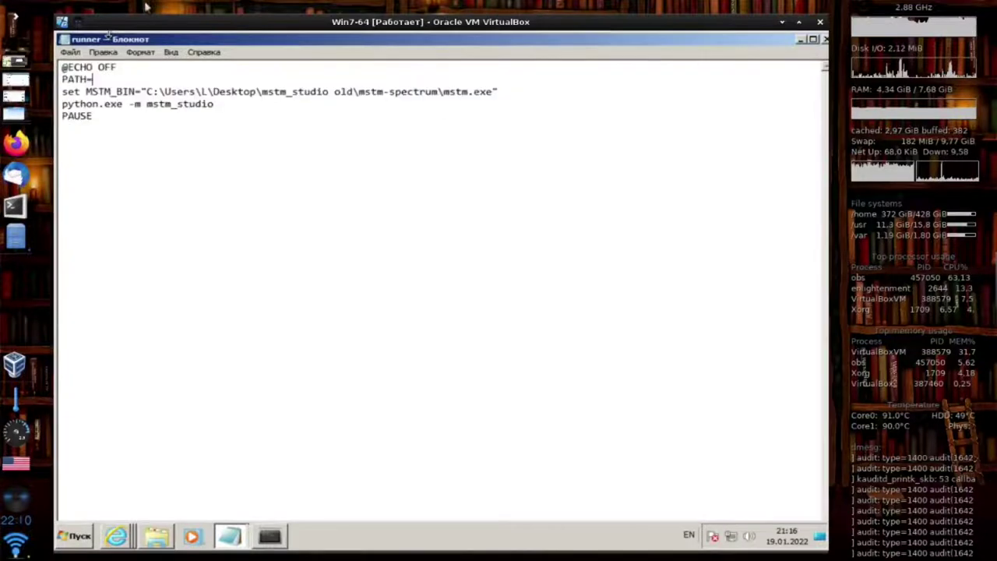
key(ctrl+z)
key(shift+Left)
key(Delete)
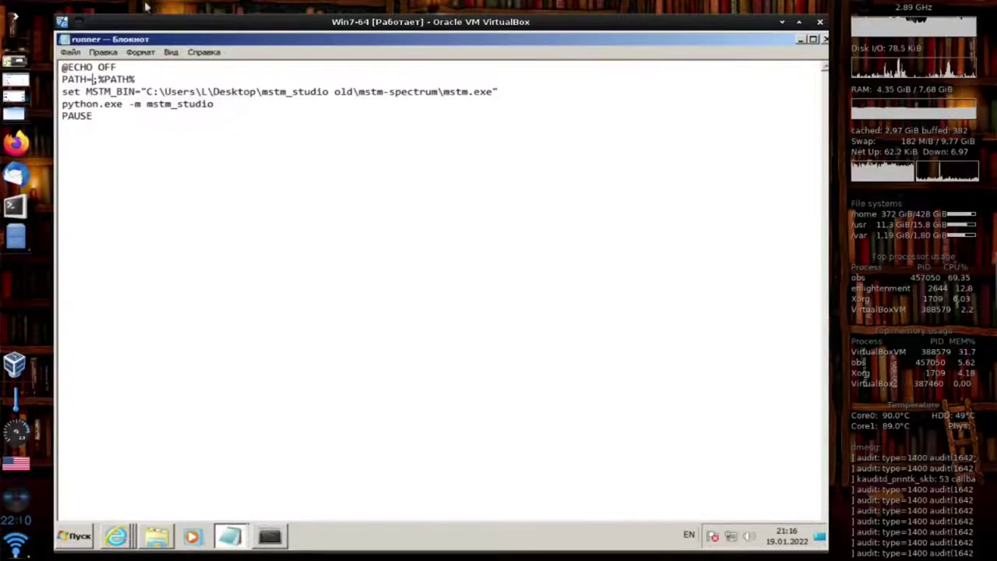
Step: Shorten python.exe to python in the script line that starts mstm_studio
key(Down)
key(Down)
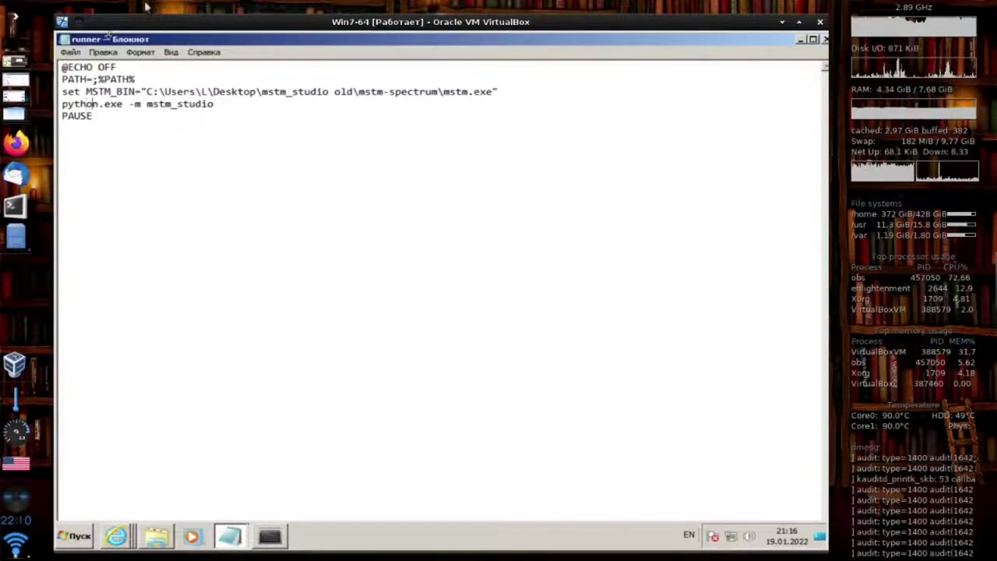
key(Delete)
key(Delete)
key(Delete)
key(Delete)
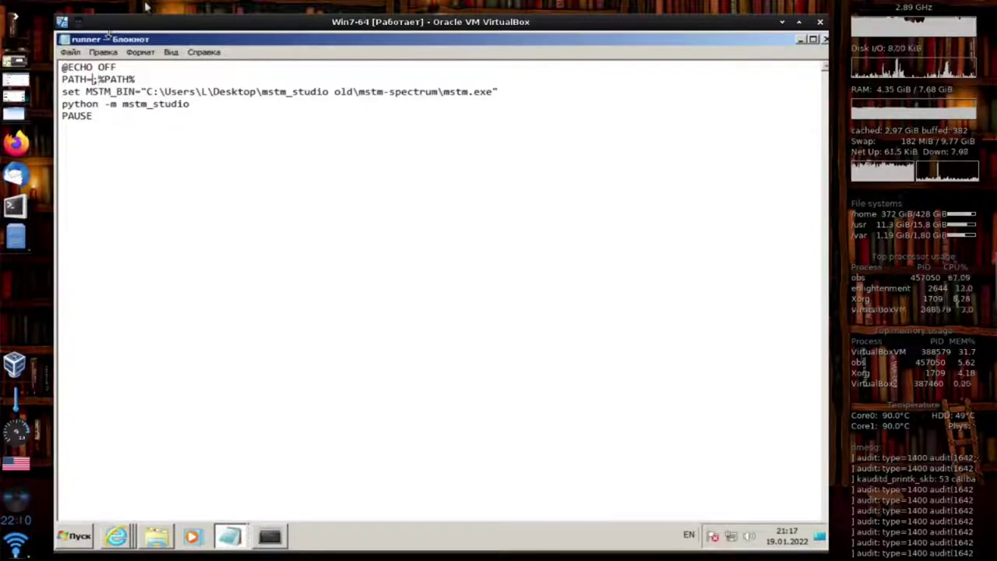
Step: Clear the path inside the quotes of the MSTM_BIN line, then save and close the runner file
key(Down)
key(Right)
key(Right)
key(Right)
key(Right)
key(Right)
key(Right)
key(Right)
key(Right)
key(Right)
key(Right)
key(Right)
key(Right)
key(Right)
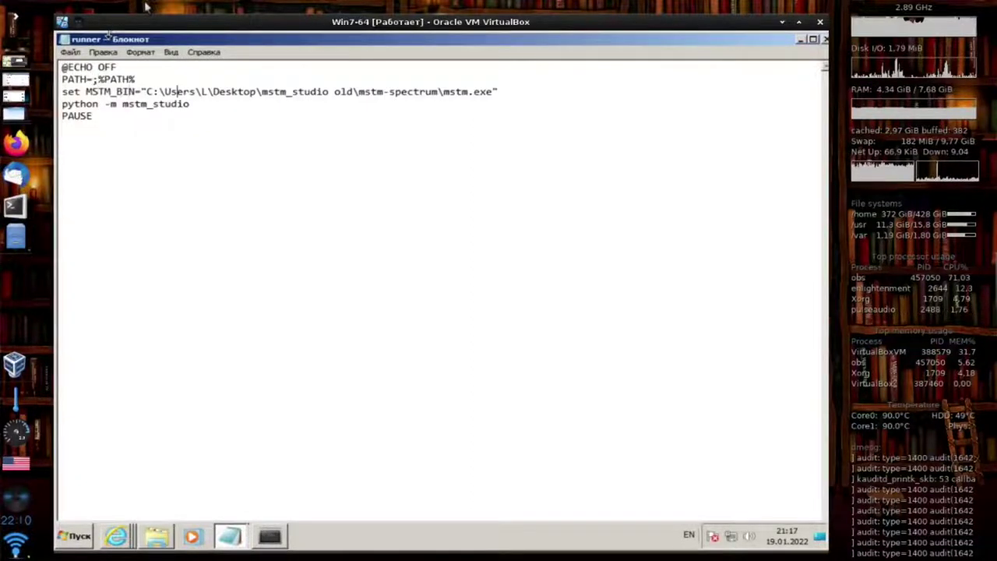
key(Left)
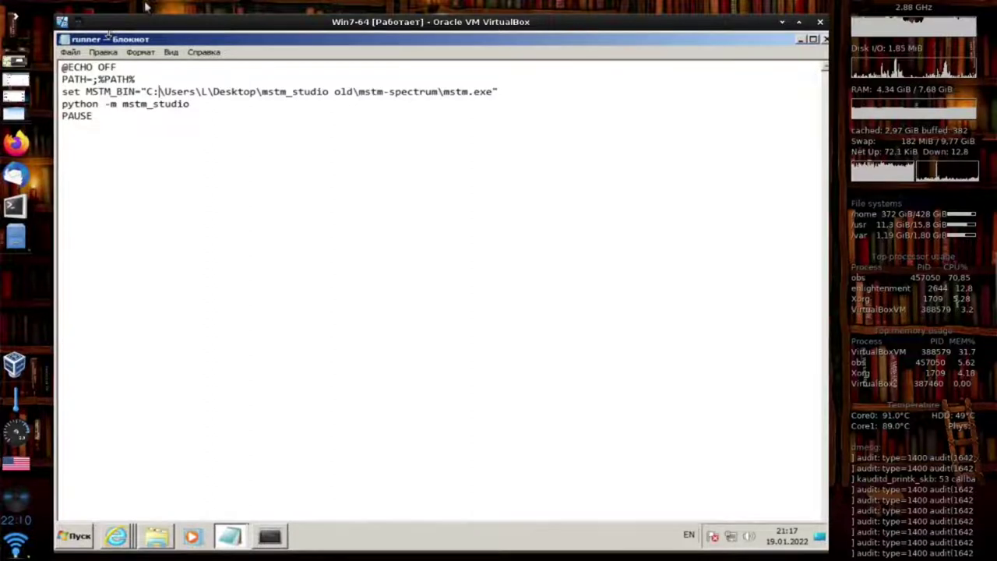
key(shift+End)
key(Delete)
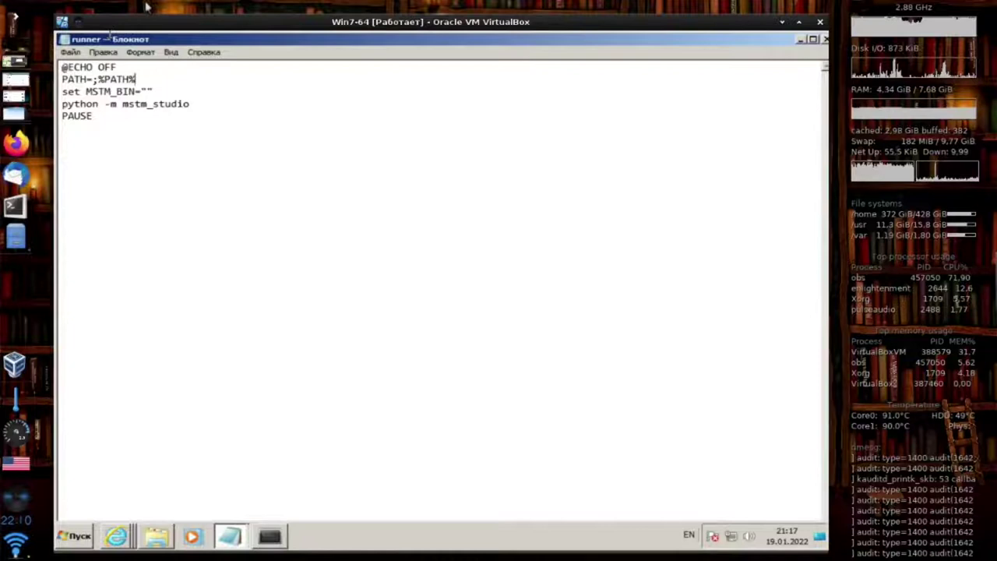
click(824, 40)
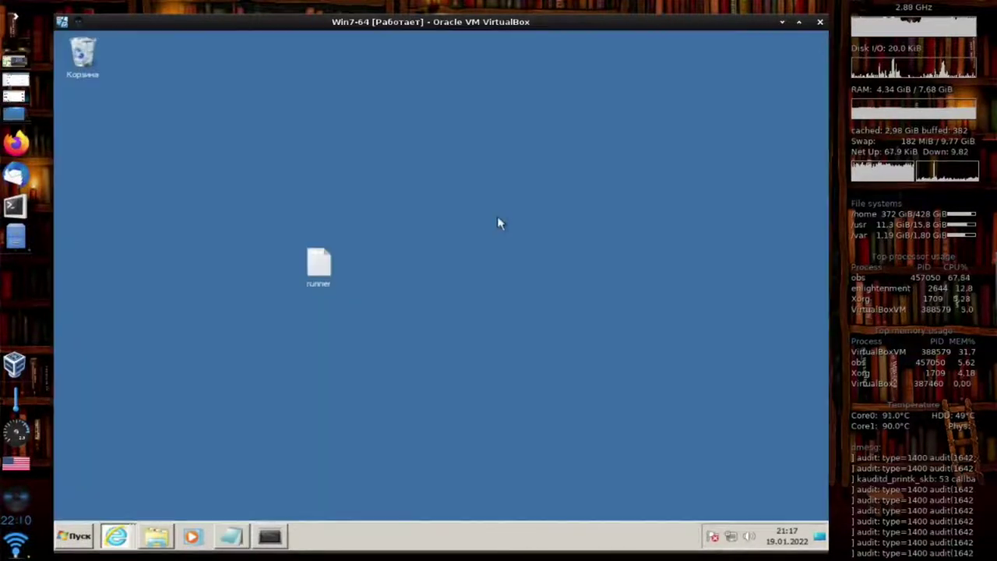
Step: Move the mstm application from the Downloads folder to the desktop and close the Downloads window
click(154, 539)
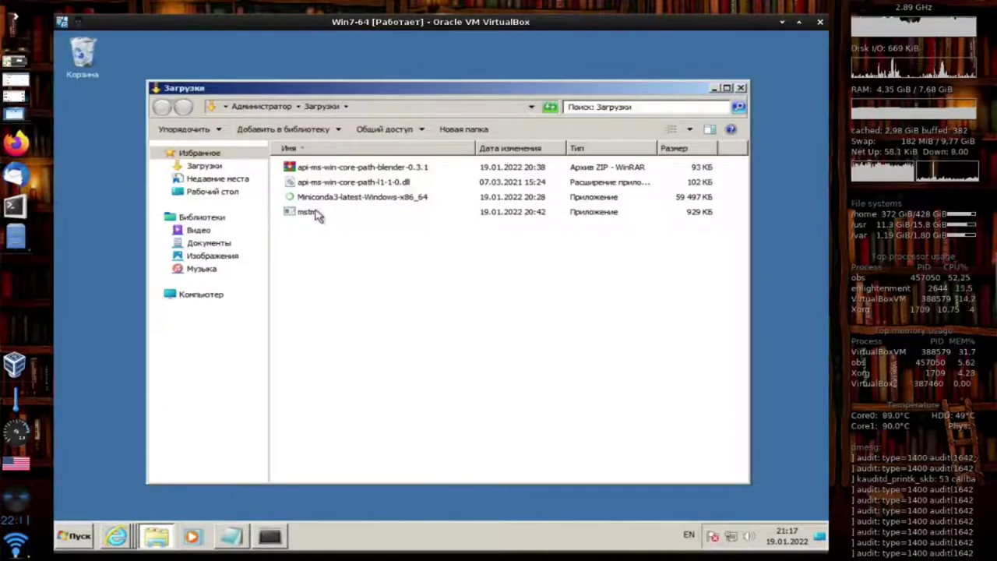
click(315, 215)
drag(365, 90, 544, 104)
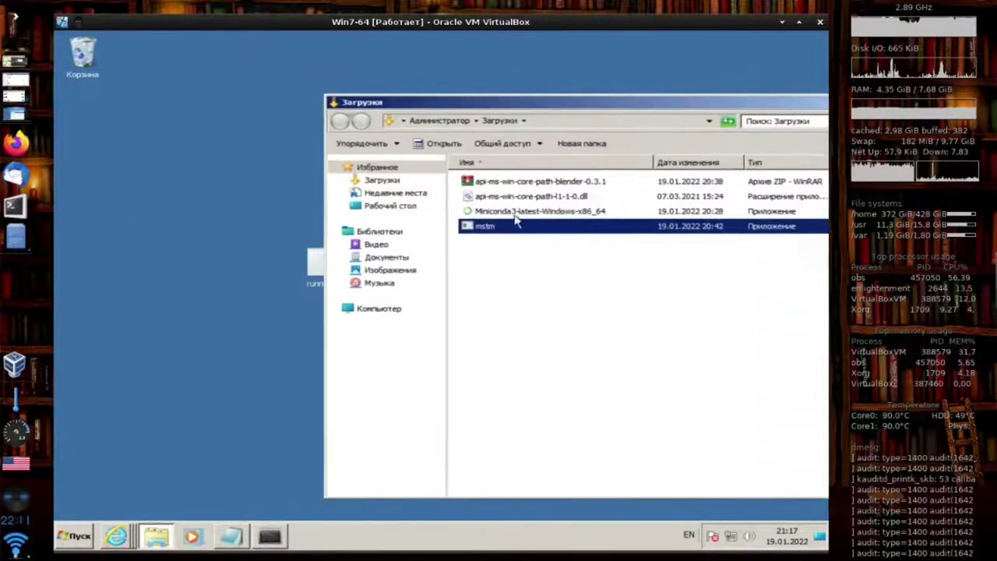
drag(237, 229, 235, 222)
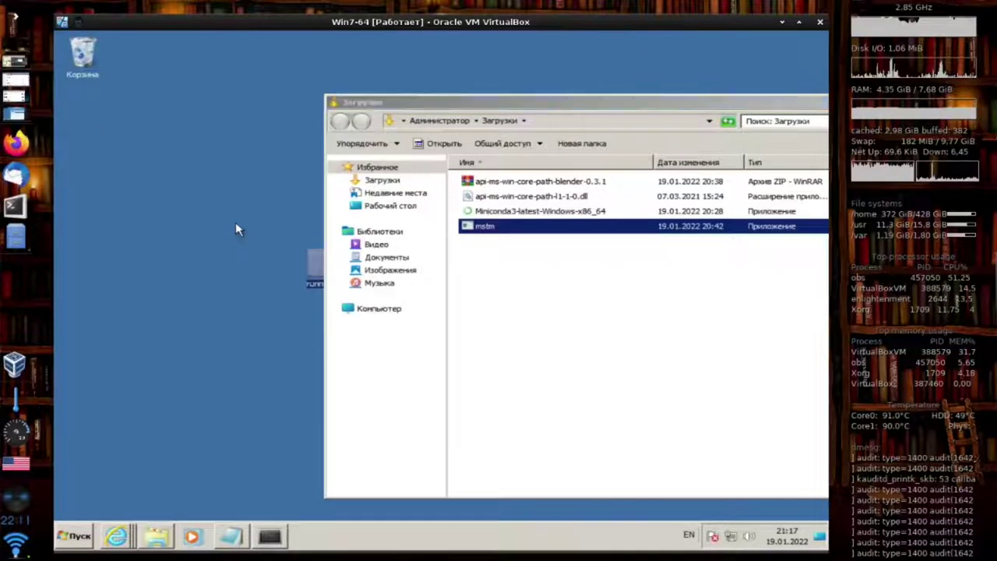
drag(761, 109, 504, 96)
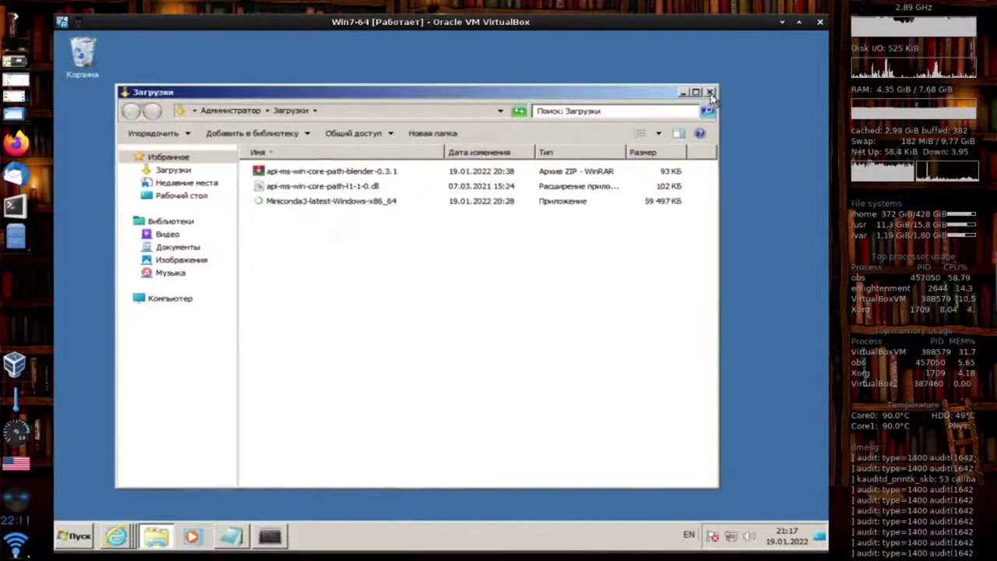
click(698, 89)
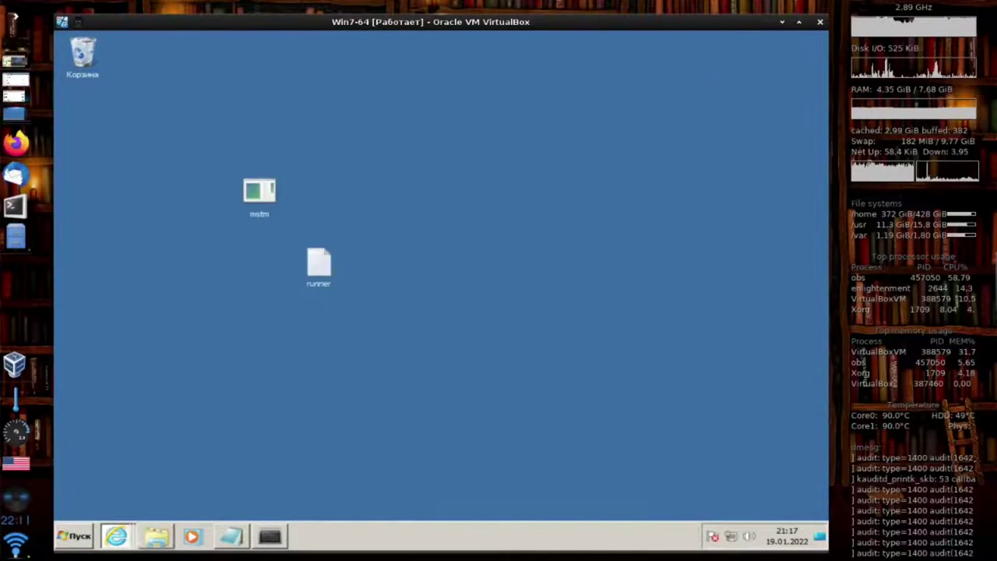
Step: Open the properties of the mstm application on the desktop and copy its location path
right_click(261, 193)
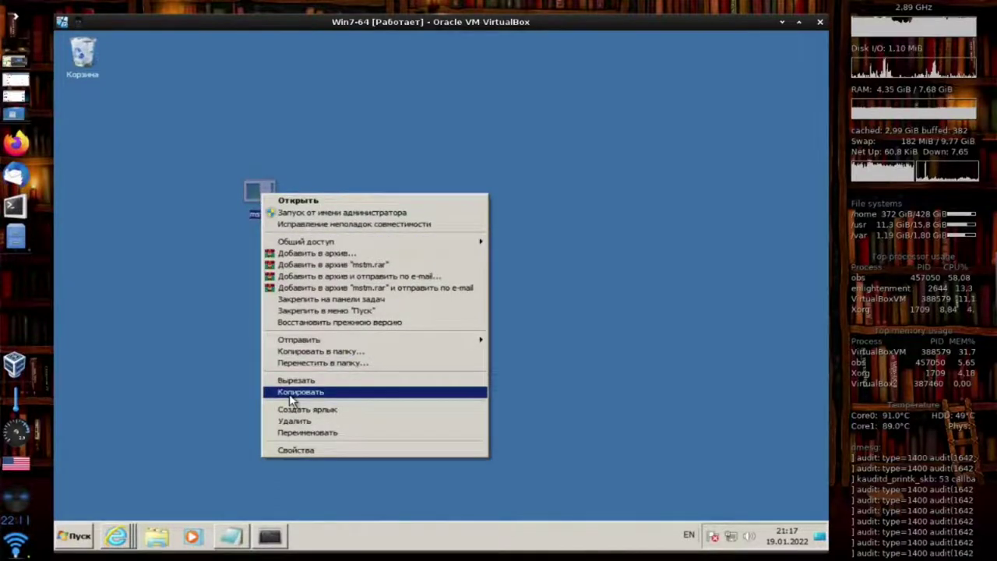
click(290, 450)
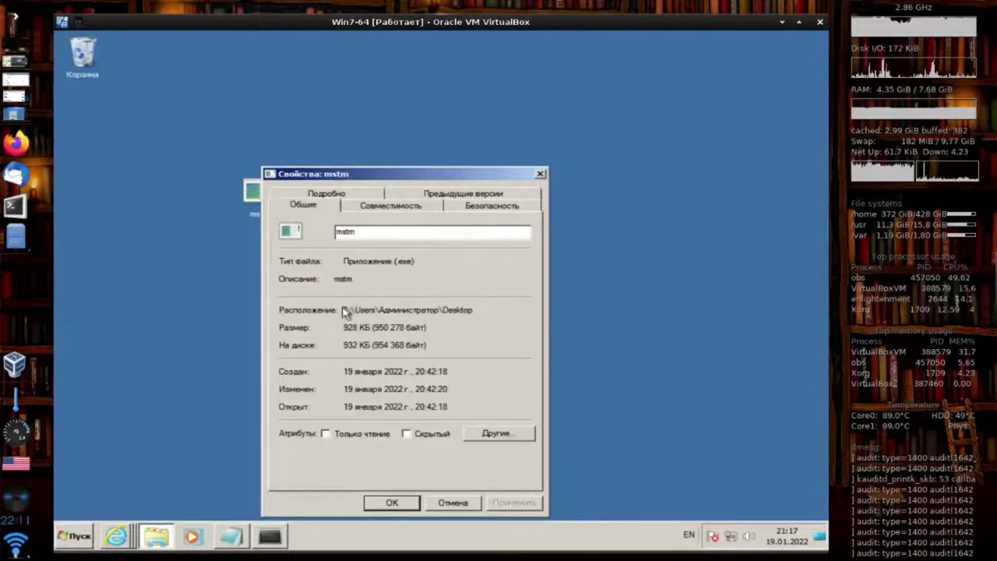
drag(343, 309, 473, 309)
right_click(459, 311)
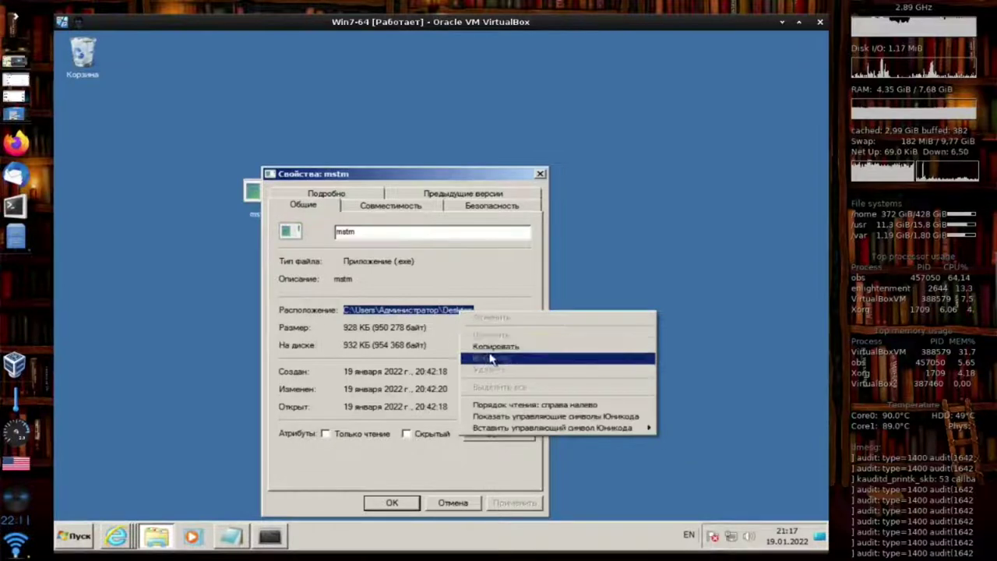
click(492, 346)
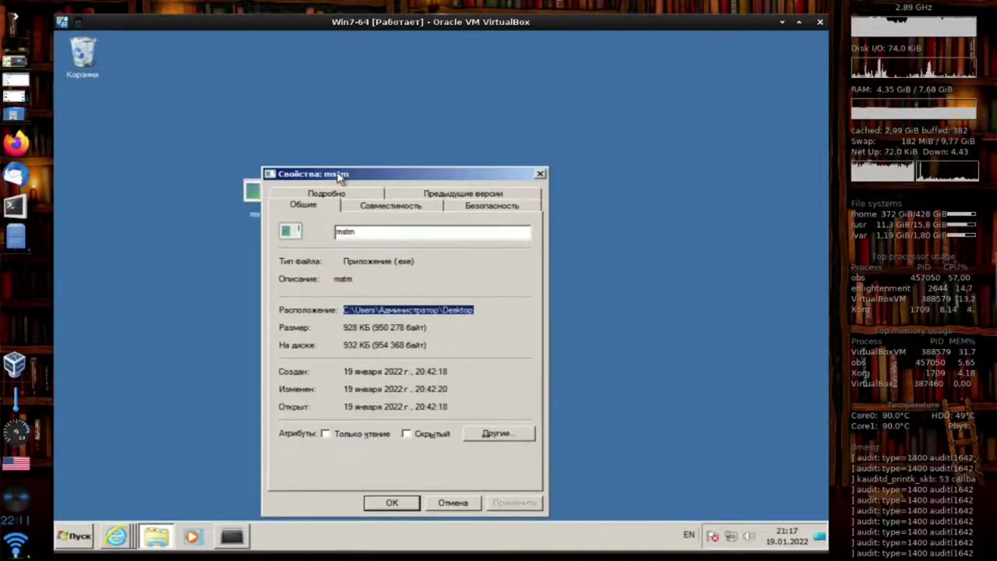
Step: Set MSTM_BIN in the runner file to the copied desktop path followed by \mstm.exe, then save and close it
drag(339, 176, 540, 156)
click(316, 263)
right_click(314, 262)
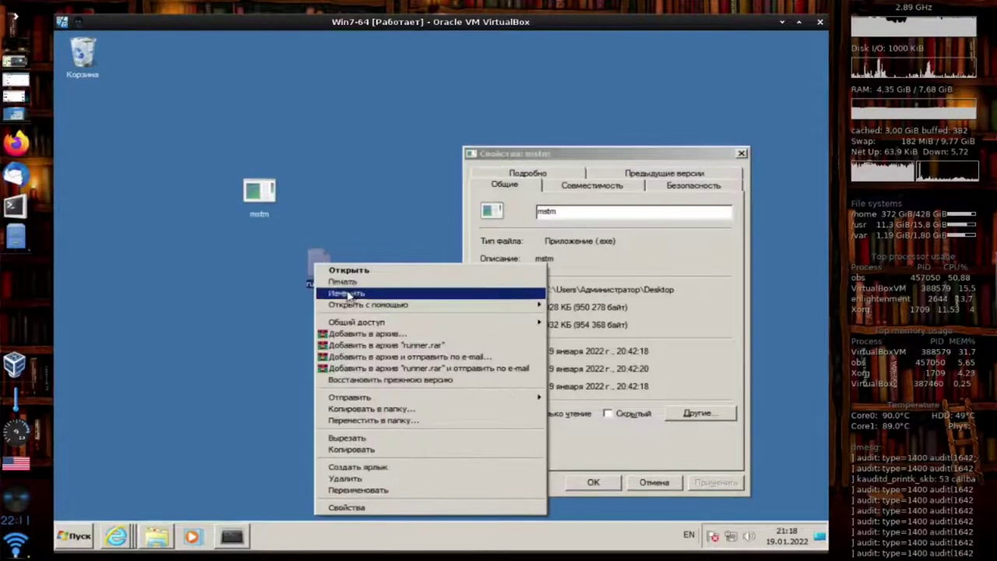
click(347, 293)
click(144, 92)
key(ctrl+v)
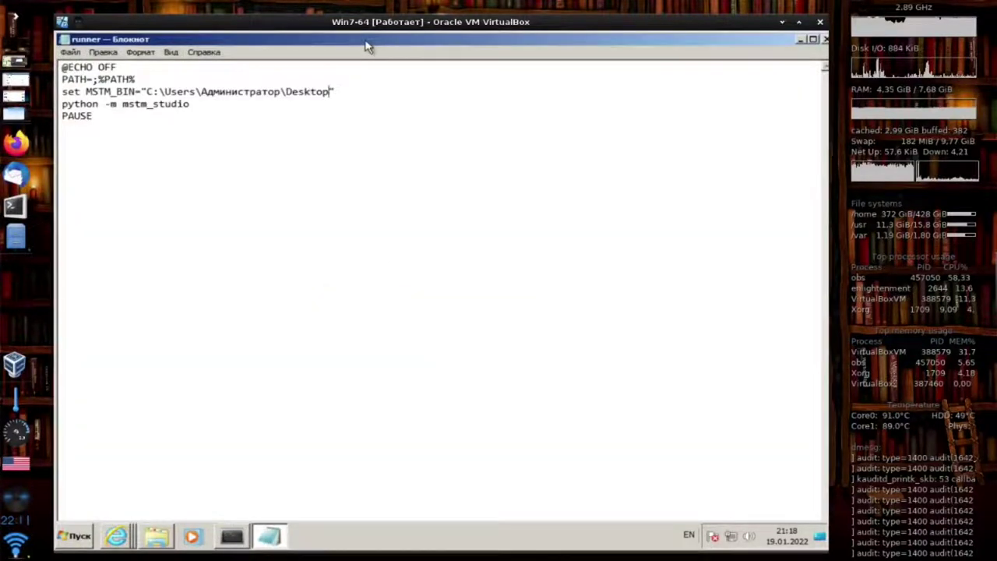
text(\mstm.exe)
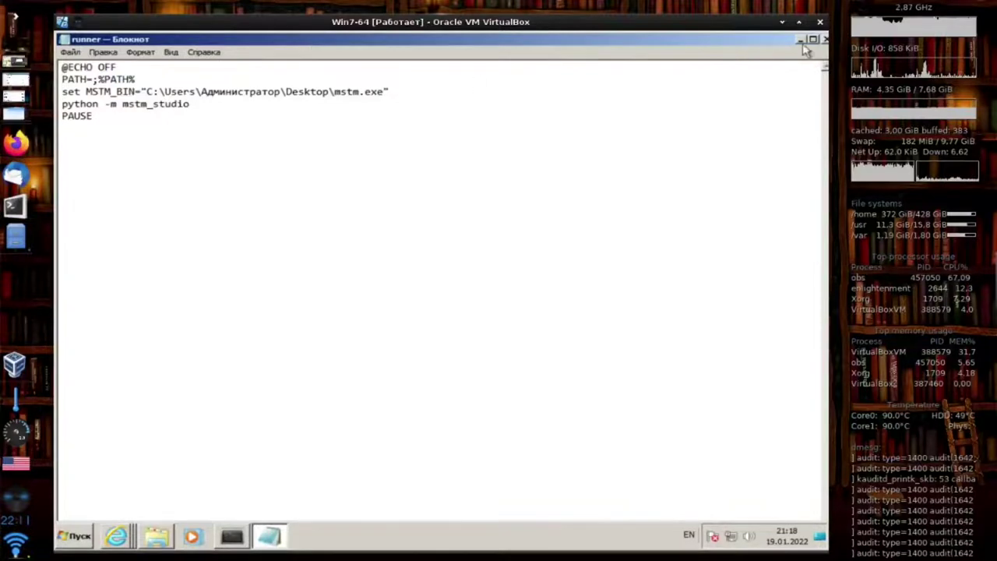
click(825, 39)
drag(545, 154, 489, 86)
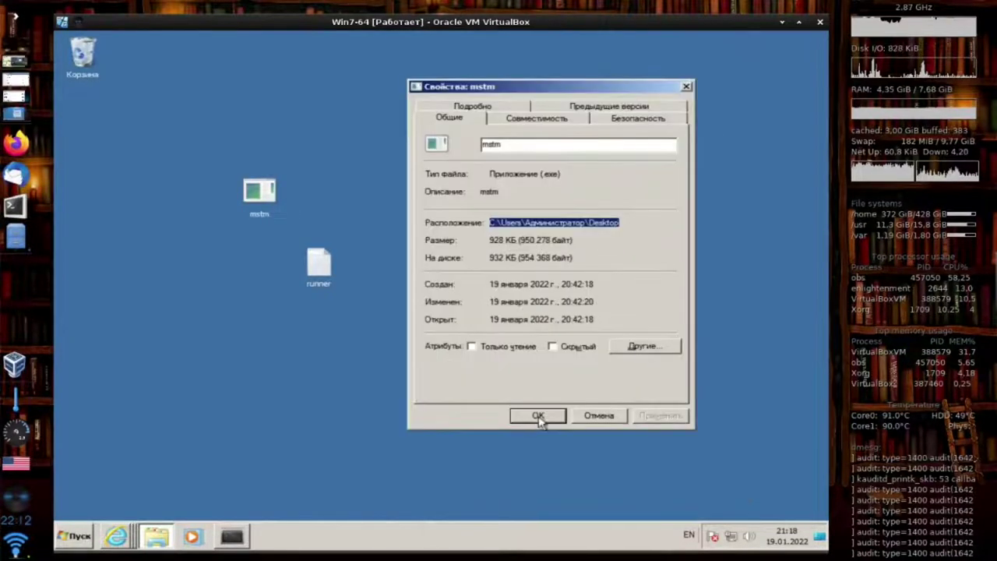
Step: Print the PATH variable in the Anaconda Prompt with echo %PATH%
click(231, 535)
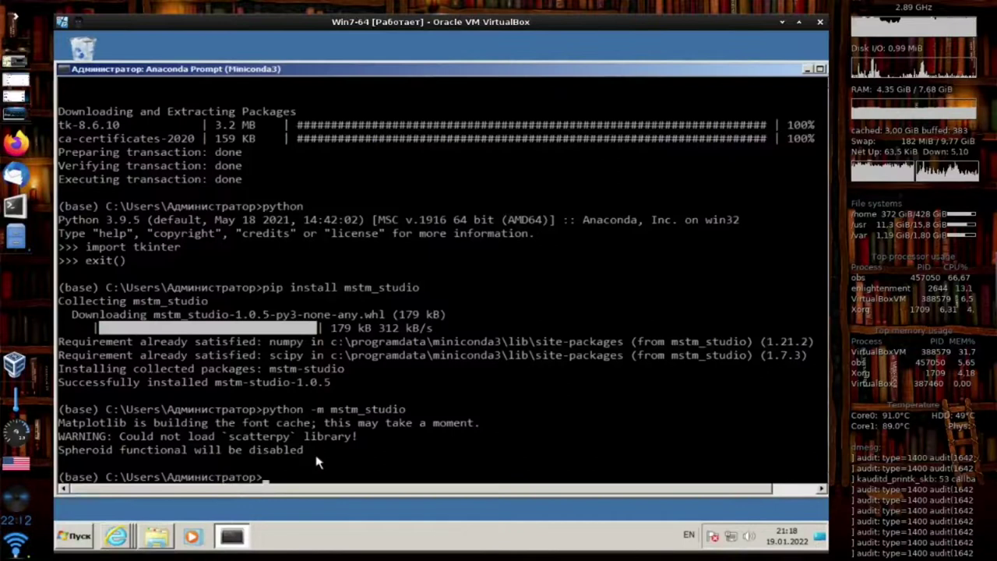
text(echo $)
key(BackSpace)
text(%PATH%)
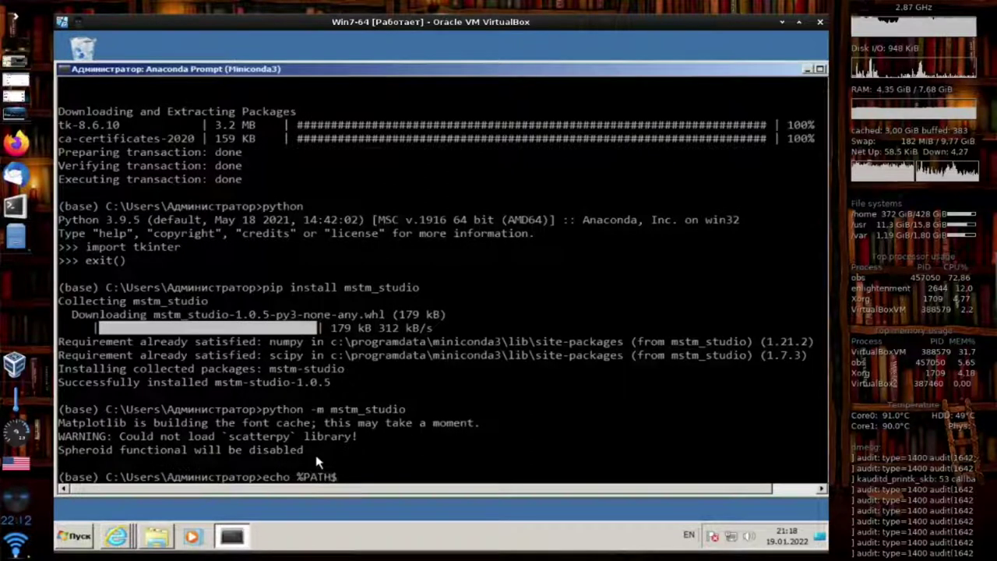
key(Return)
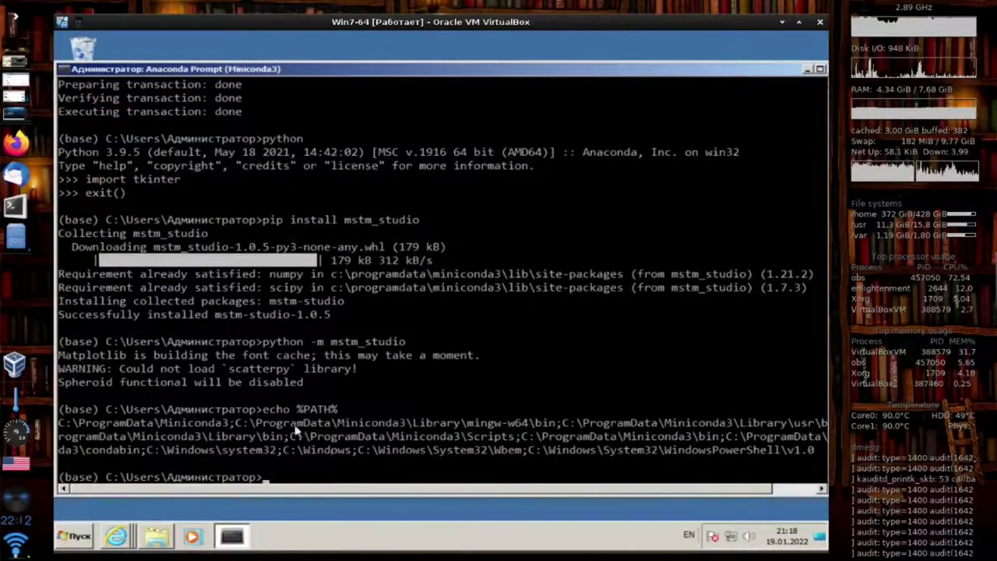
drag(54, 69, 207, 68)
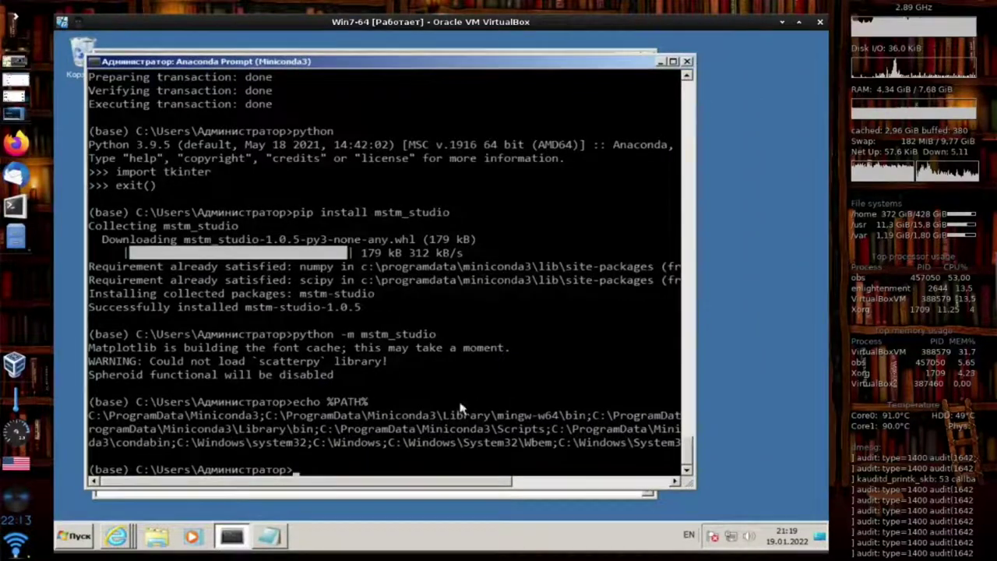
Step: Copy the complete printed PATH value from the Anaconda Prompt and paste it after PATH= in the runner file
drag(448, 483, 516, 480)
right_click(102, 420)
click(128, 424)
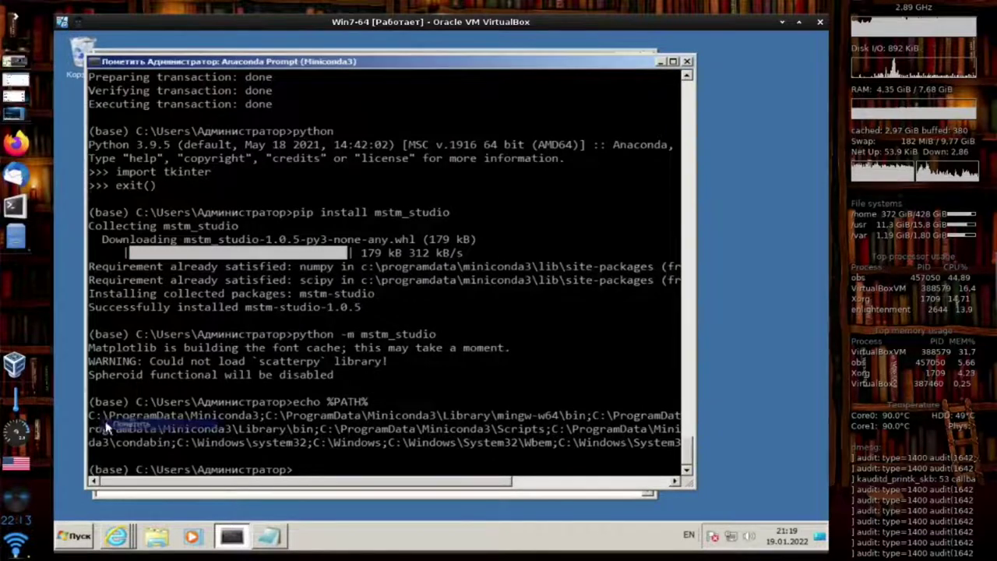
drag(89, 417, 767, 447)
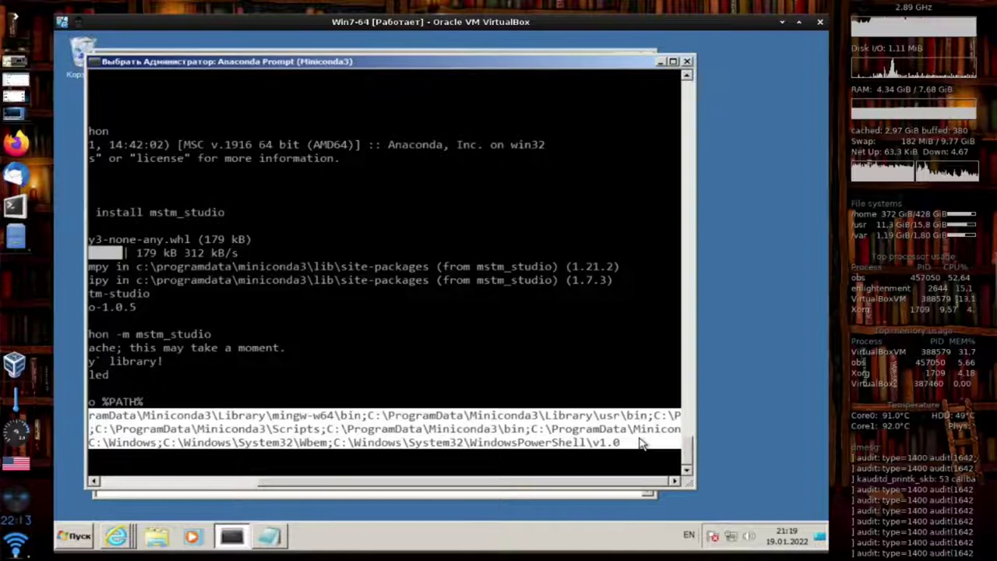
key(Return)
key(alt+Tab)
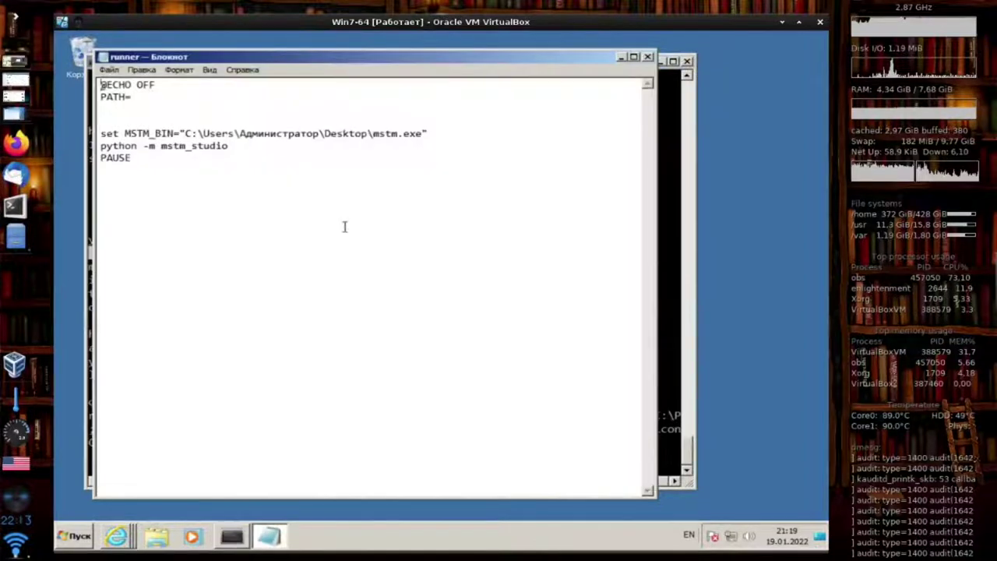
key(ctrl+v)
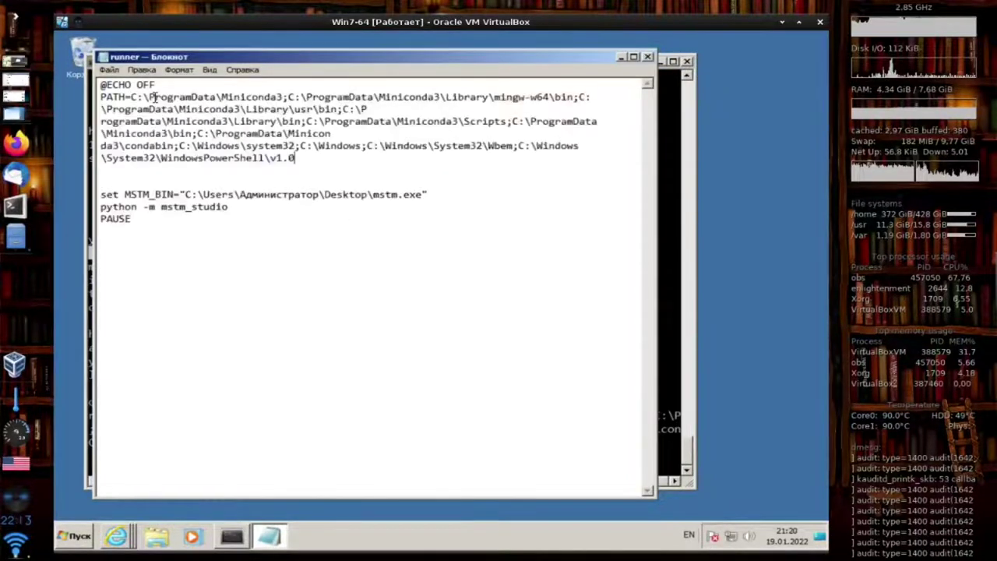
Step: Append ;%PATH% to the pasted path list and remove the line breaks that split its folder names
text(%PATH%)
key(Up)
key(Up)
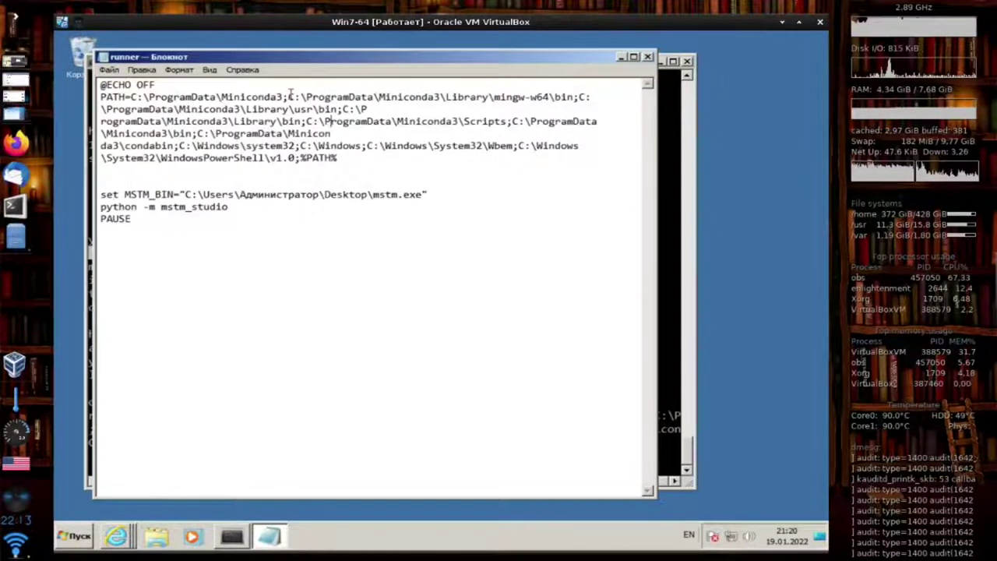
key(Up)
key(End)
key(Delete)
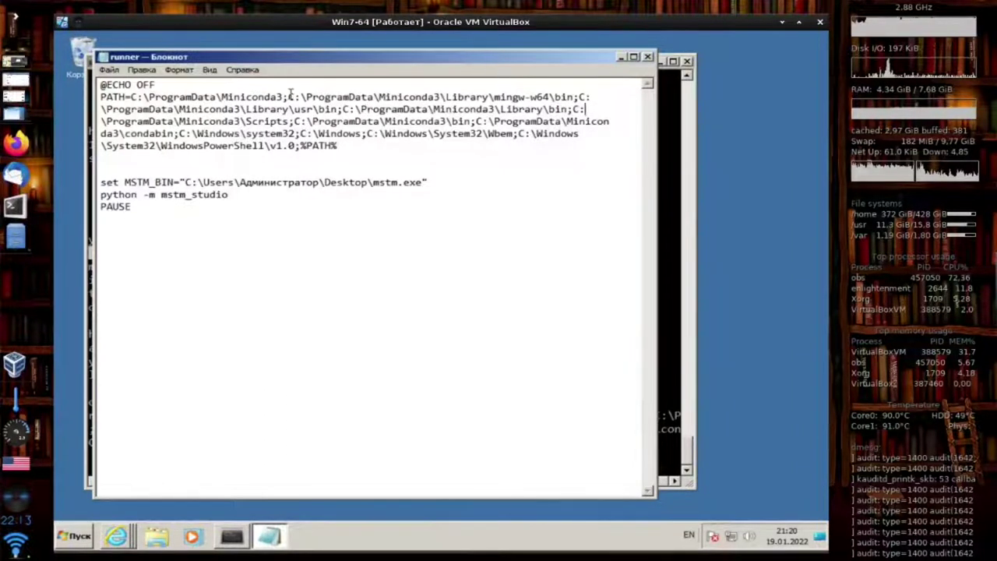
key(Delete)
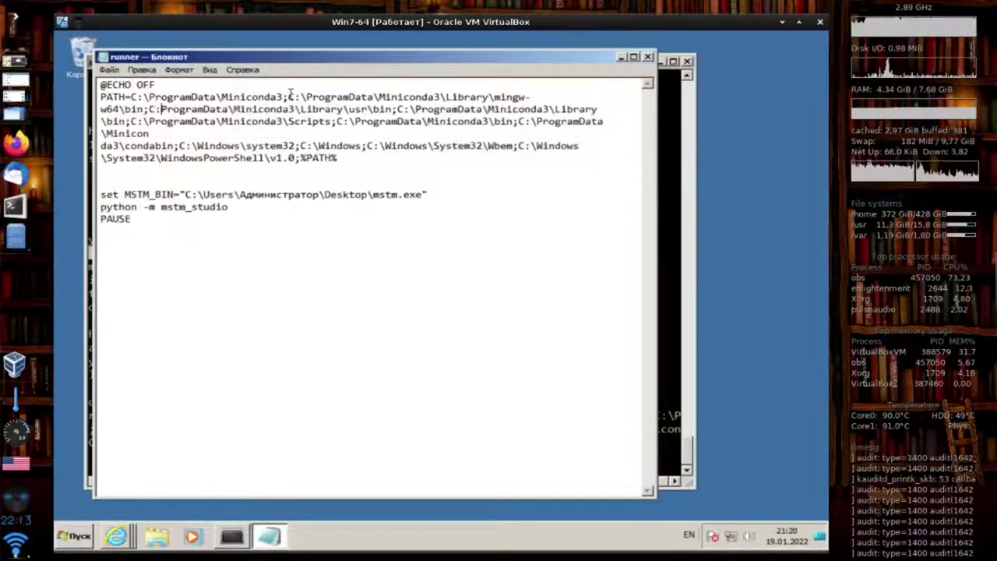
key(Delete)
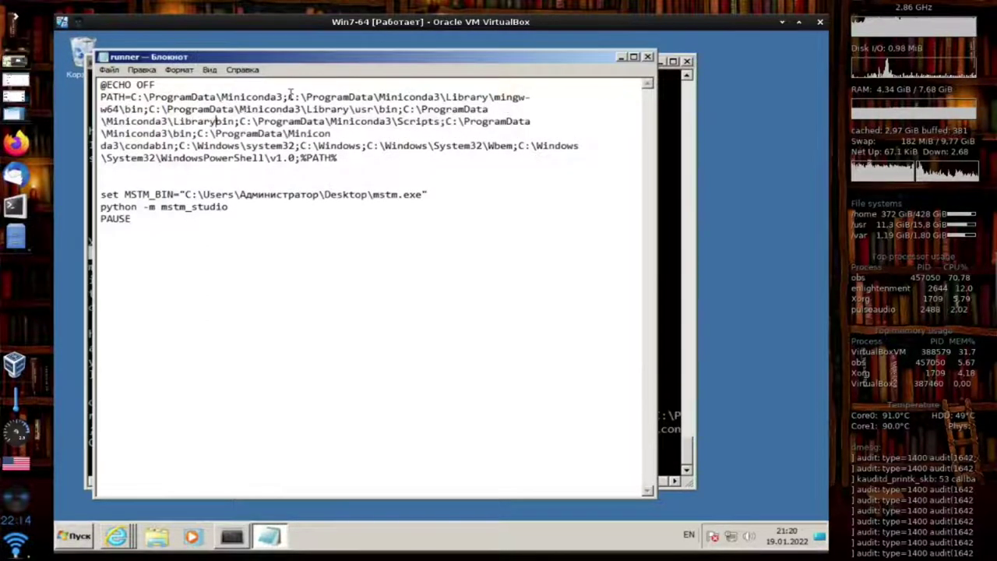
text(\)
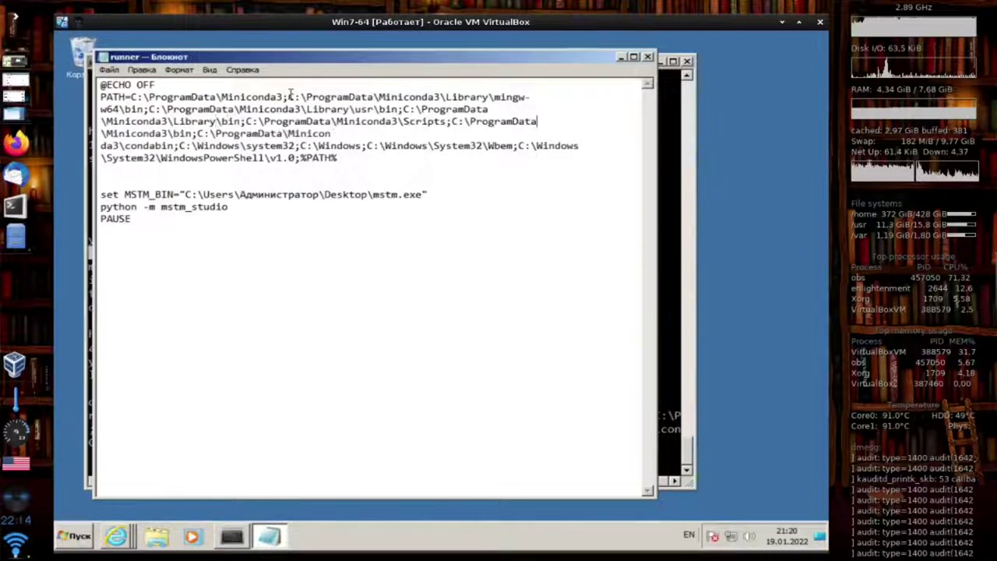
key(Delete)
text(\)
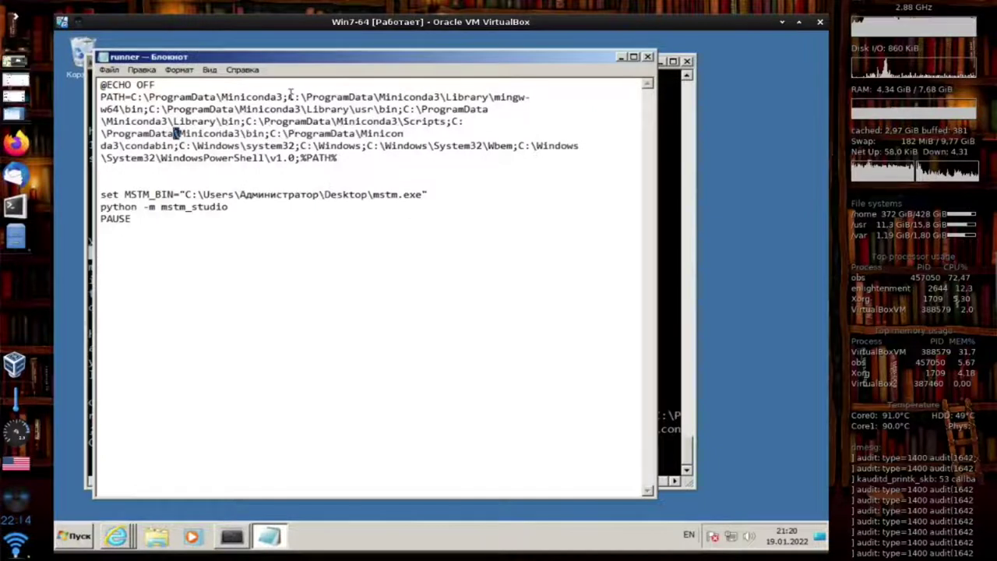
key(Delete)
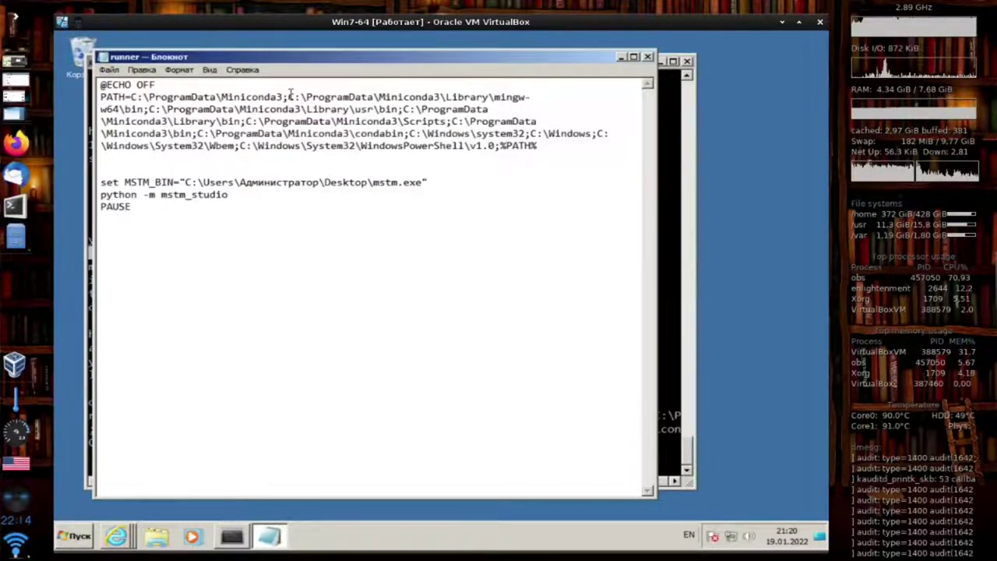
Step: Check the remaining wraps of the PATH line for stray line breaks, keeping its backslashes intact, and save and close the runner file
key(Return)
key(BackSpace)
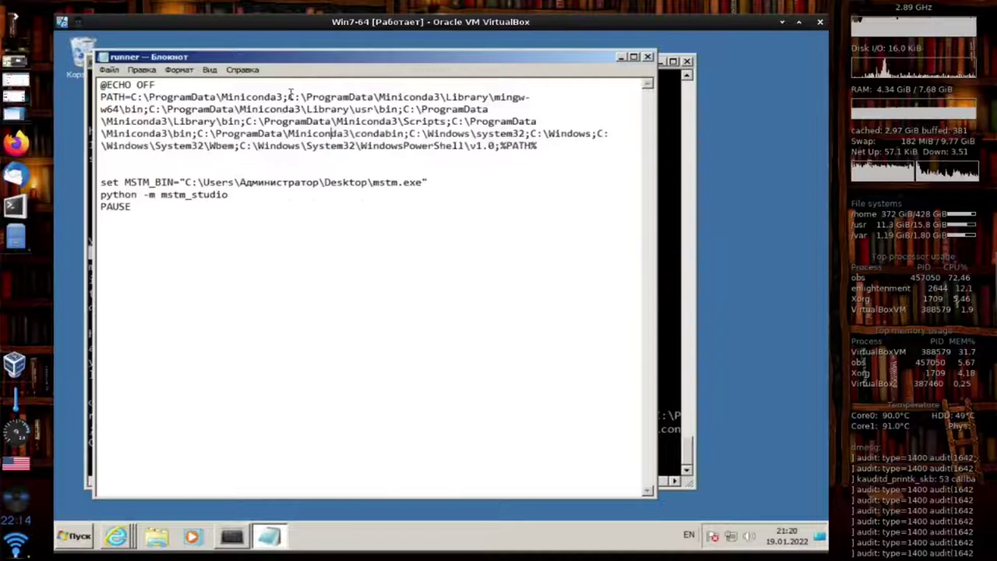
key(End)
key(Delete)
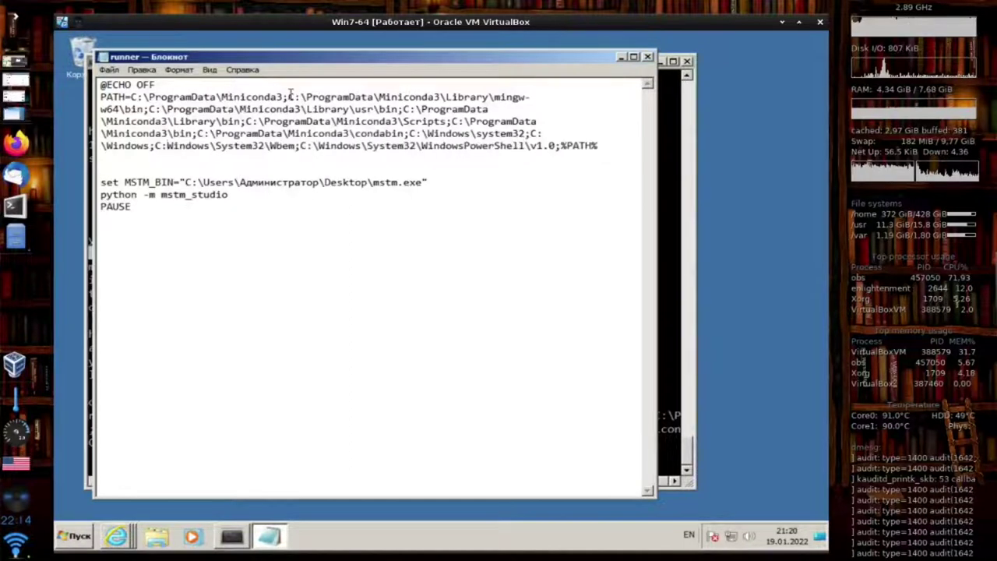
text(\)
key(Right)
key(Right)
key(Right)
key(Right)
key(Right)
key(Right)
key(Right)
key(Right)
key(Right)
key(Right)
key(Right)
key(Right)
key(Right)
key(Right)
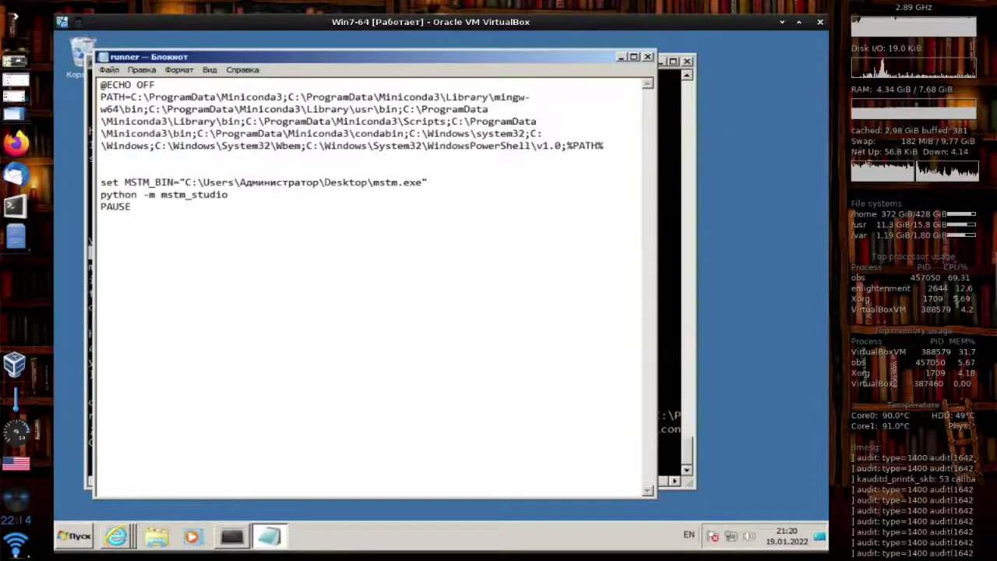
mouse_move(655, 495)
mouse_down()
mouse_move(768, 493)
mouse_move(572, 492)
mouse_move(654, 492)
mouse_up()
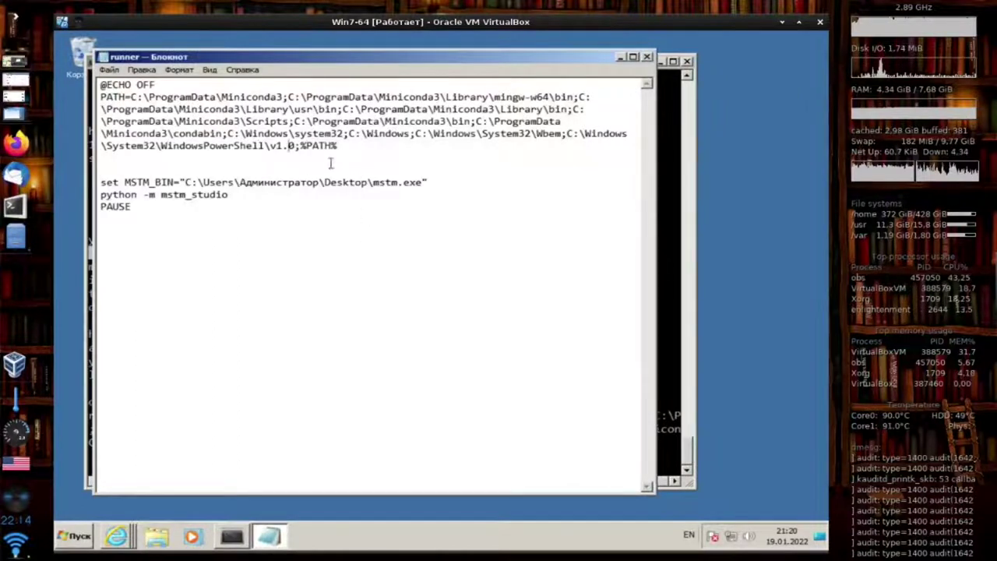
click(647, 57)
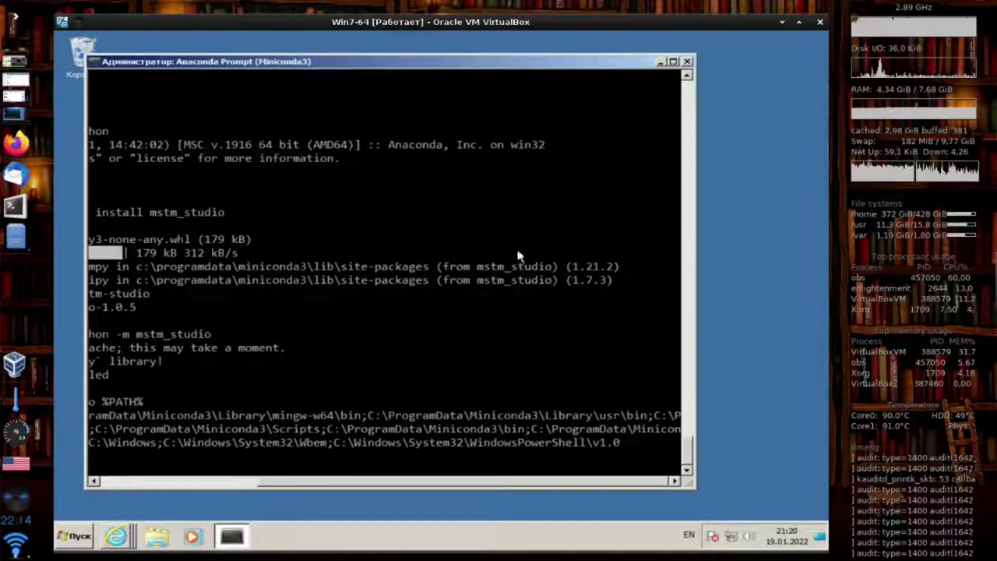
Step: Close the current Anaconda Prompt and open a new Anaconda Prompt (Miniconda3) session
click(686, 61)
click(328, 271)
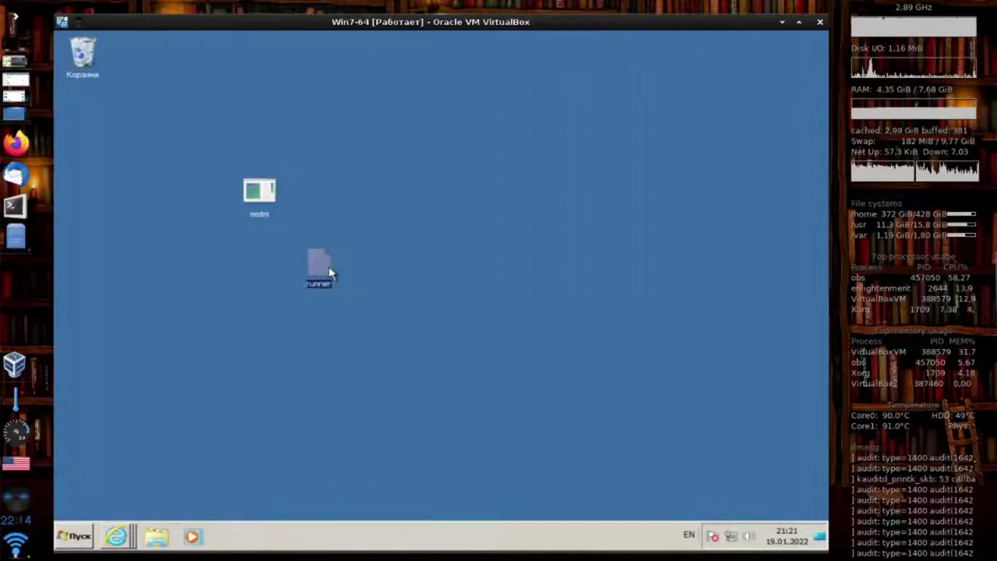
click(74, 536)
click(113, 307)
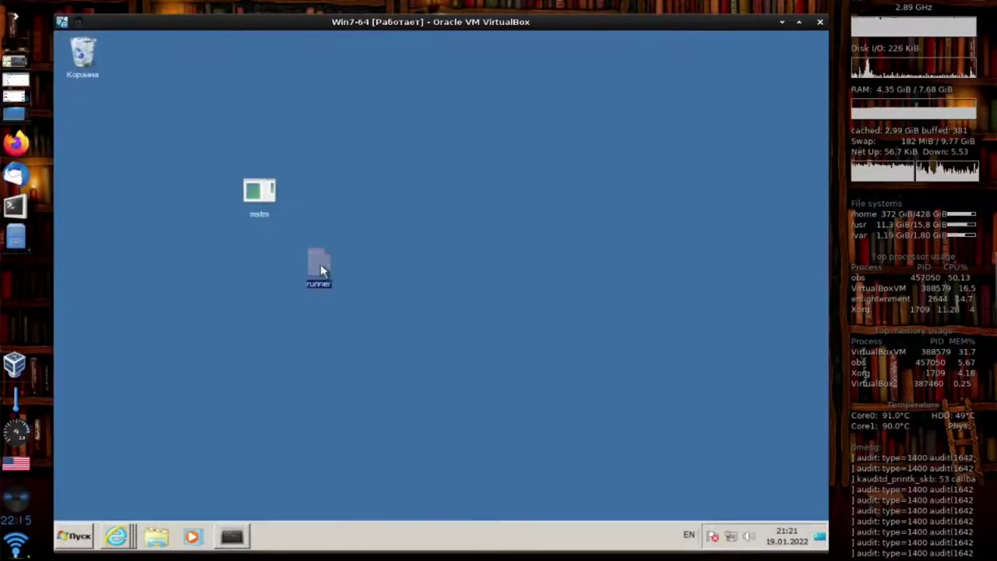
Step: Open the properties of the runner file on the desktop and copy its location path
right_click(321, 270)
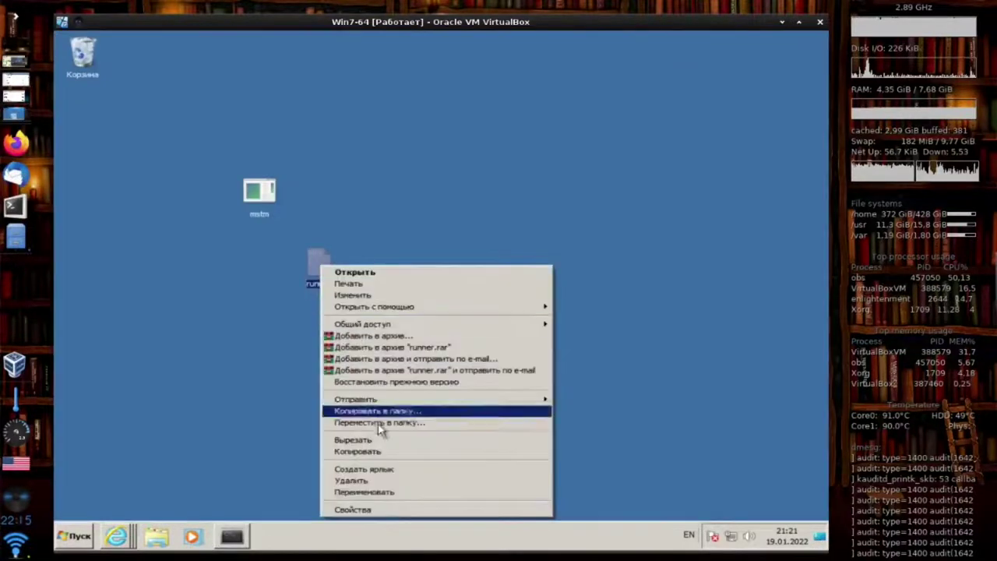
click(398, 509)
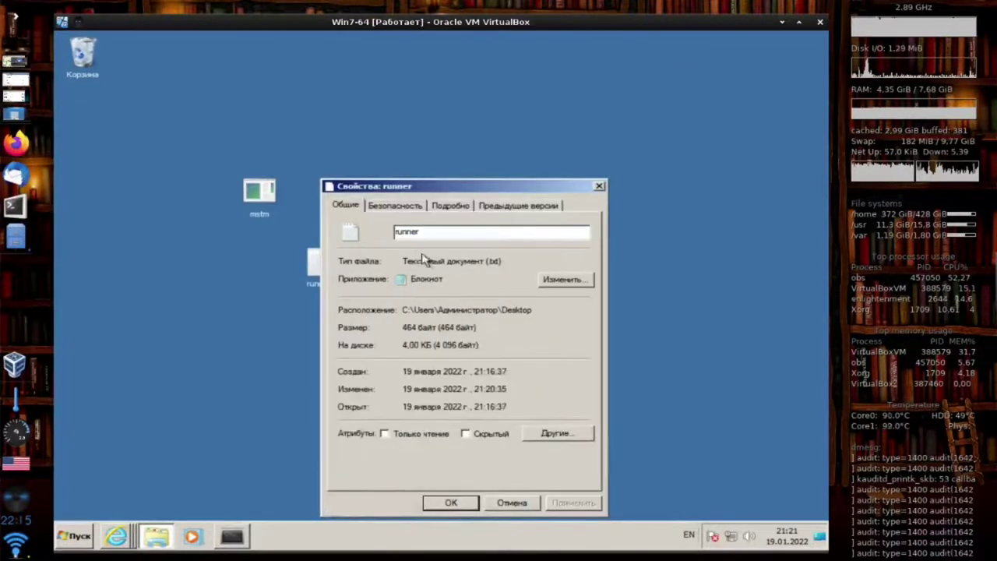
drag(450, 186, 476, 142)
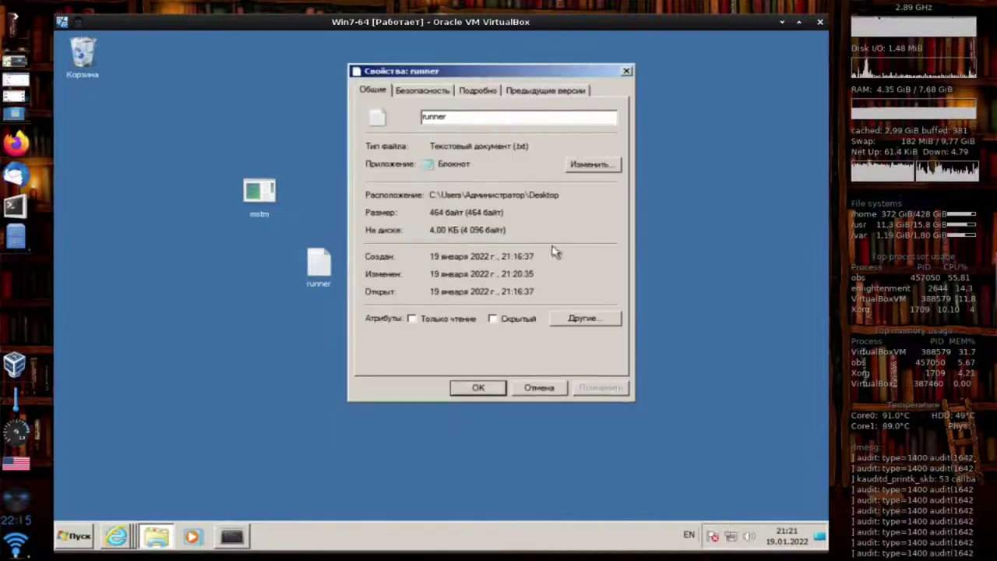
drag(560, 196, 430, 196)
right_click(451, 199)
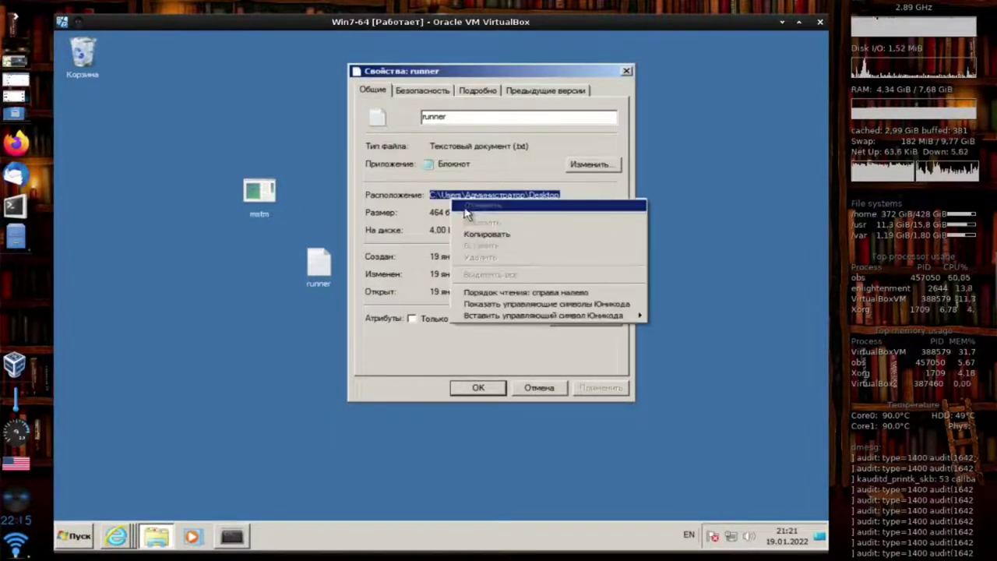
click(479, 234)
Step: Change the Anaconda Prompt's working directory to the copied desktop path with cd
click(232, 537)
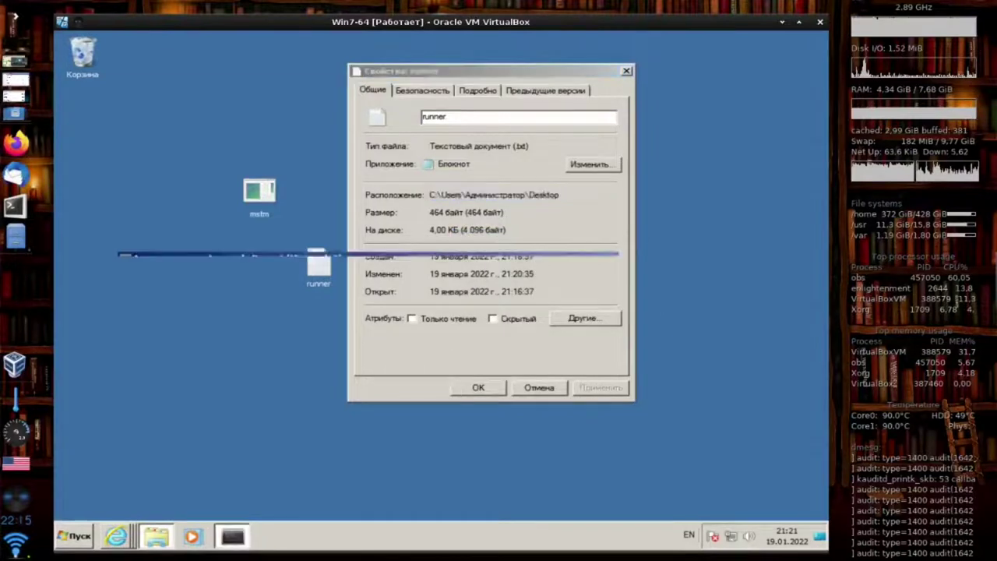
text(cd)
right_click(298, 278)
click(327, 305)
key(Return)
Step: Try to rename runner.txt to runner.cmd with the mv and mov commands
text(mv r)
key(Tab)
text(ru)
key(Tab)
text(m)
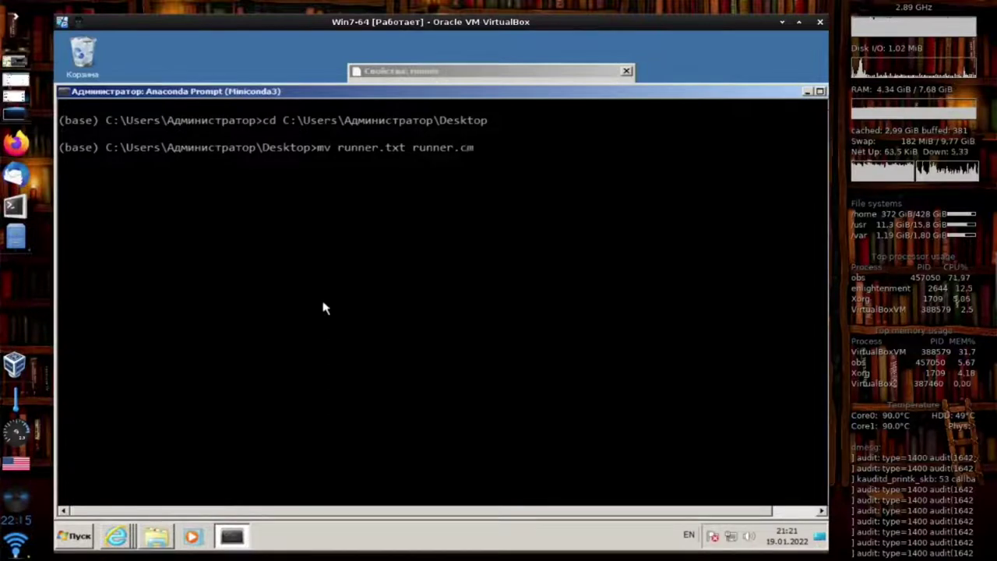
text(d)
key(Return)
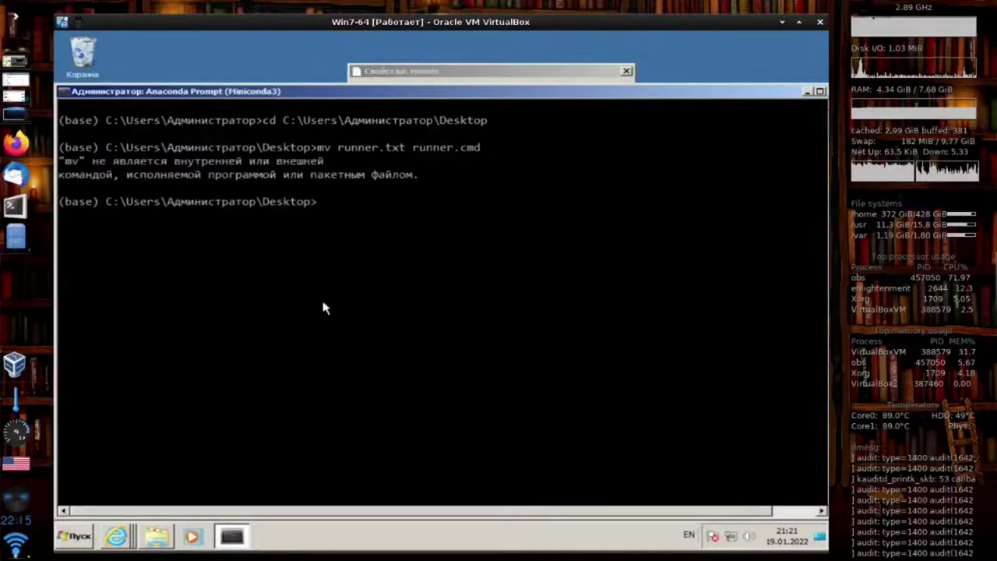
key(Up)
key(Home)
key(Left)
text(o)
key(Return)
Step: Rename runner.txt to runner.cmd with the ren command and list the desktop folder with dir
key(Up)
key(Home)
key(Delete)
key(Delete)
key(Delete)
text(ren)
key(Return)
text(dir)
key(Return)
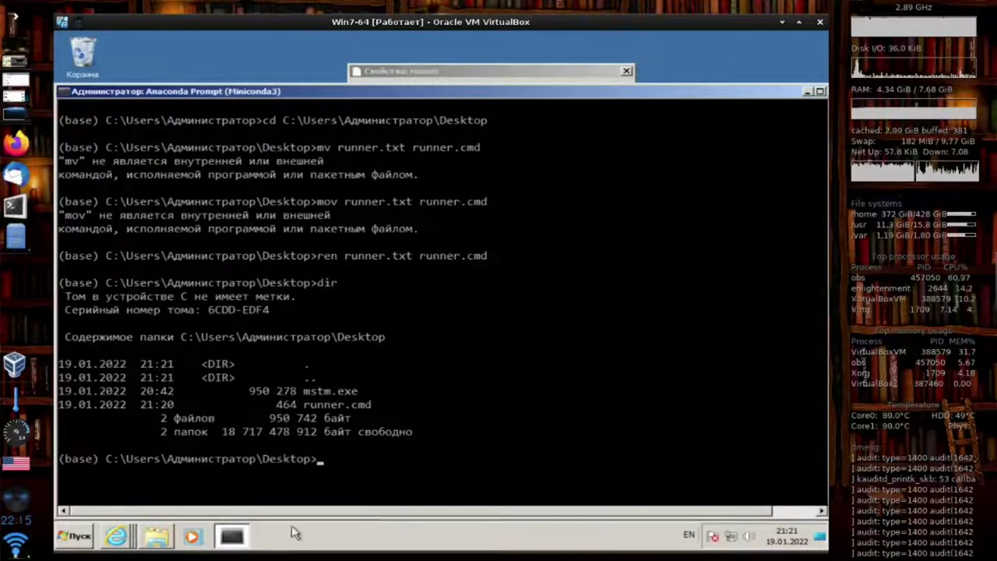
Step: Minimize the Anaconda Prompt, dismiss the runner properties dialog and launch the runner script from the desktop
click(232, 535)
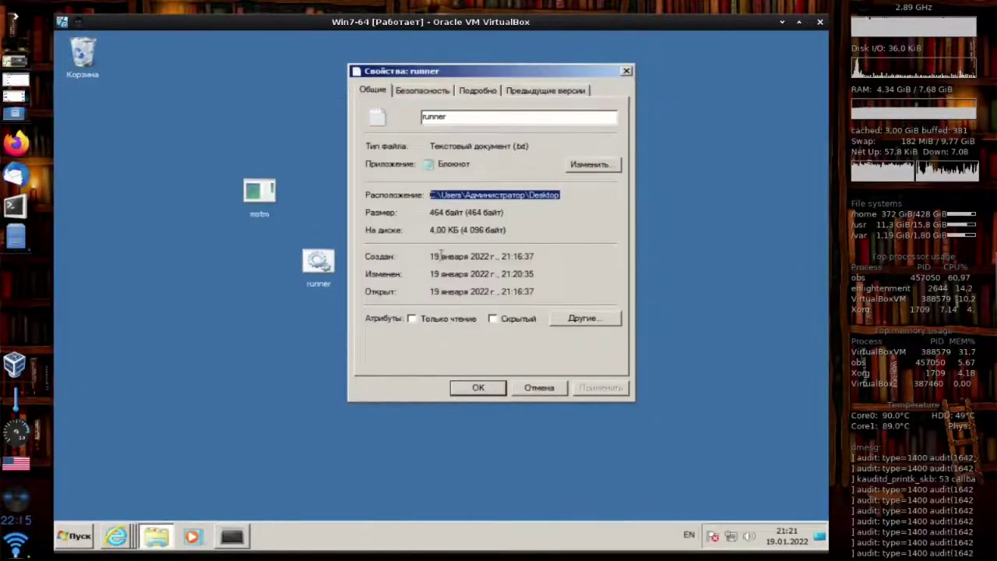
click(536, 387)
right_click(317, 271)
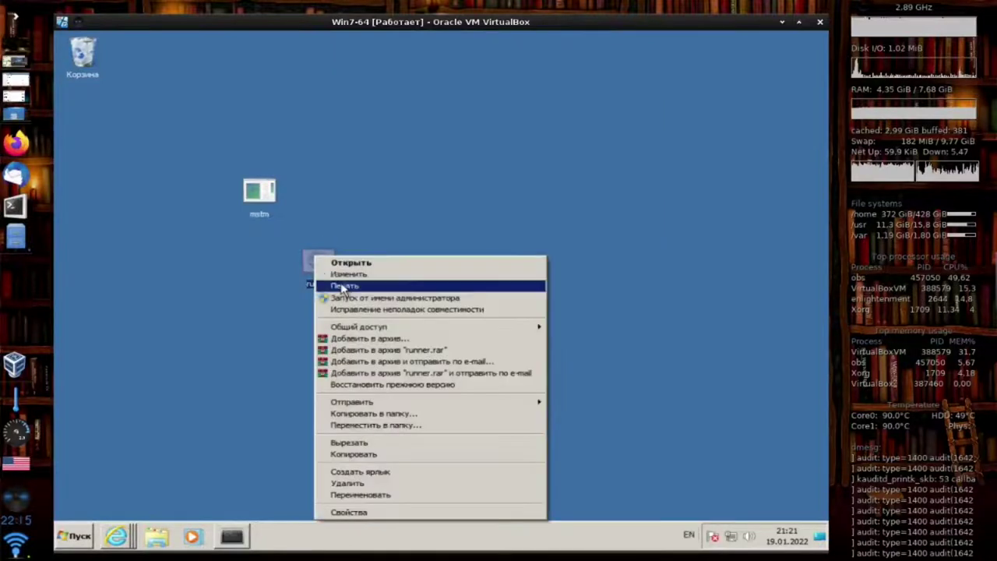
click(342, 262)
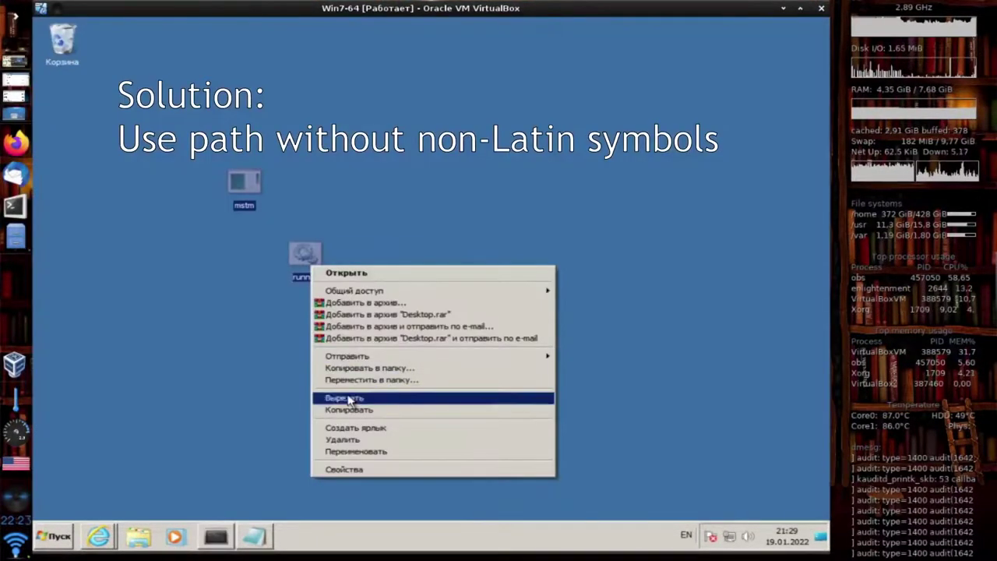
Step: Cut the mstm and runner files from the desktop and open local disk C: in the file explorer
click(348, 400)
click(68, 537)
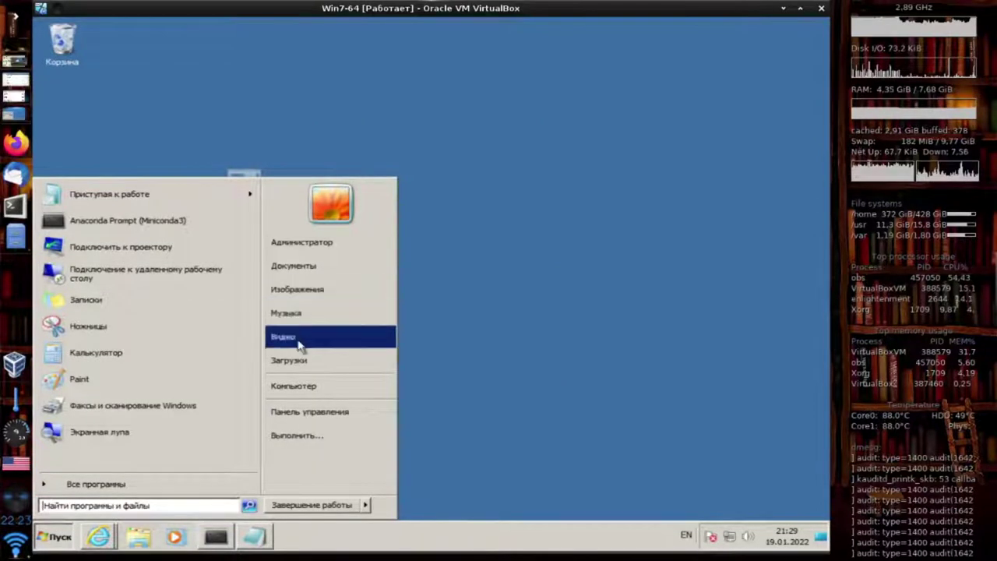
click(295, 386)
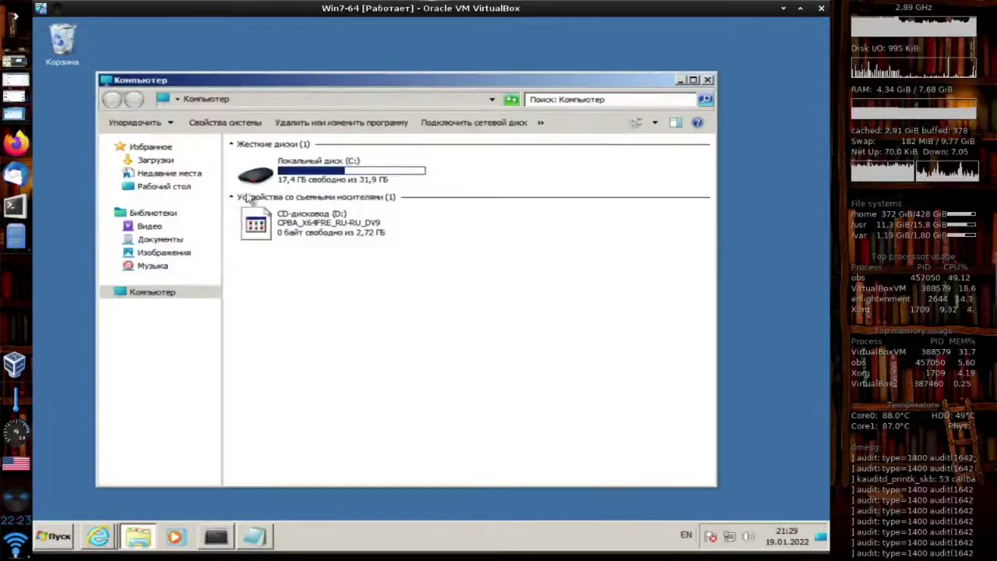
click(269, 179)
double_click(266, 181)
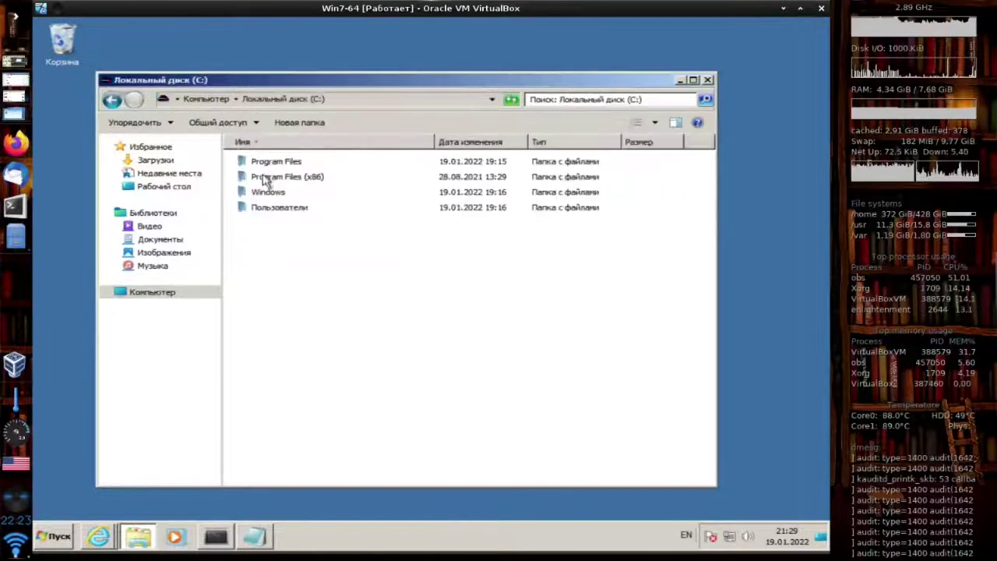
Step: Create a folder named optics on drive C: and paste the cut mstm and runner files into it
right_click(289, 305)
mouse_move(420, 421)
click(475, 423)
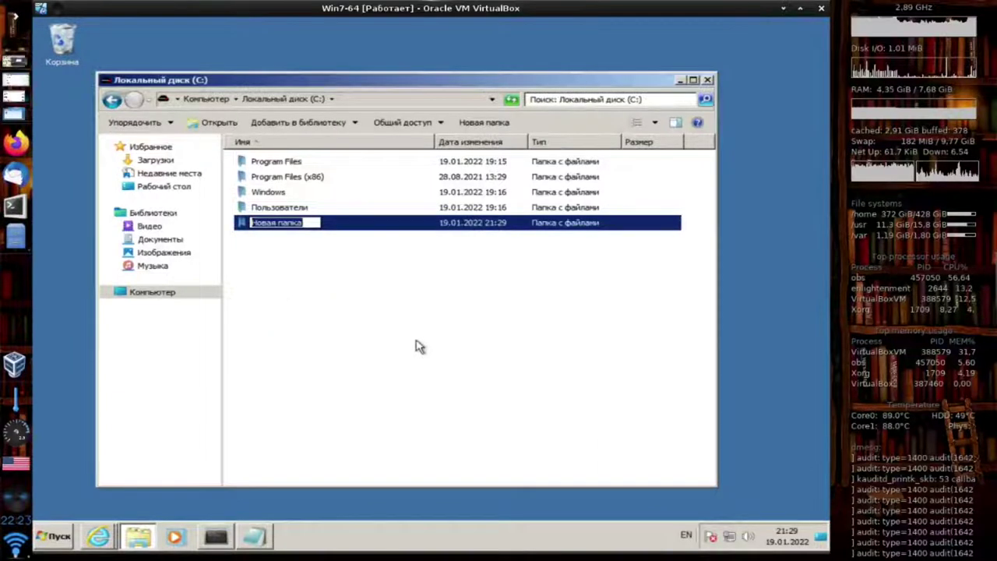
text(opt)
key(Return)
key(Return)
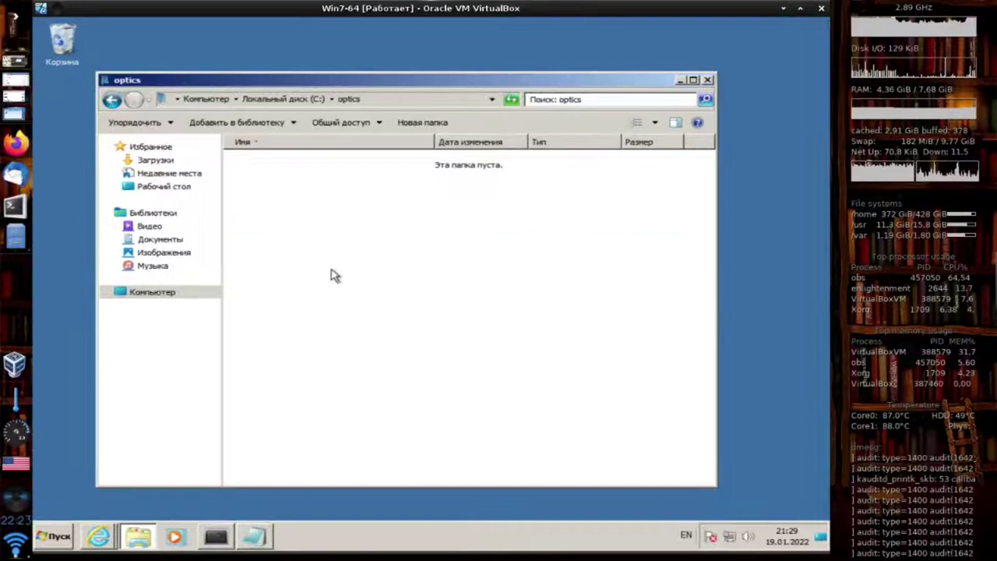
right_click(333, 272)
click(391, 348)
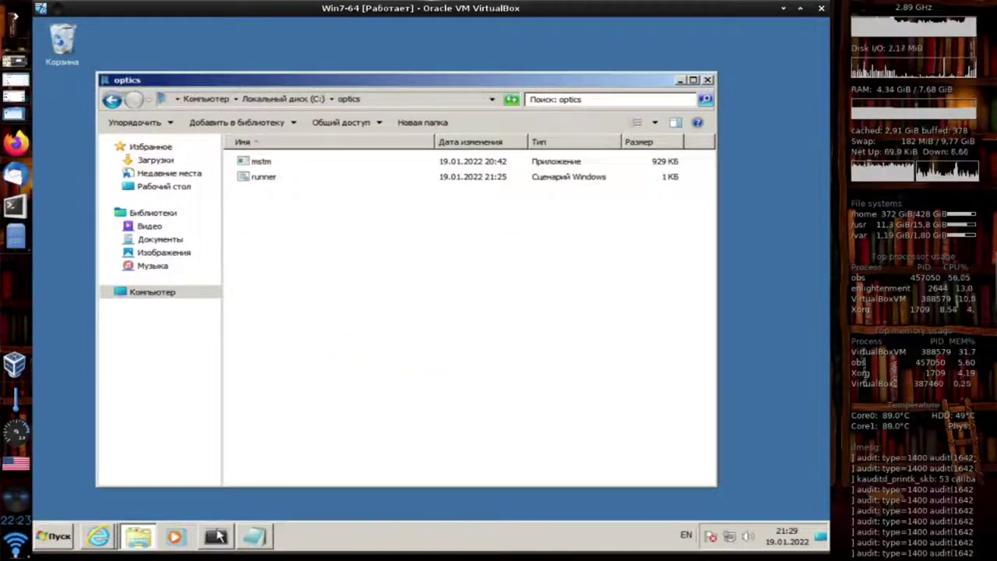
Step: Copy the path of the optics folder and open the runner script in it for editing
click(261, 163)
click(363, 100)
key(ctrl+c)
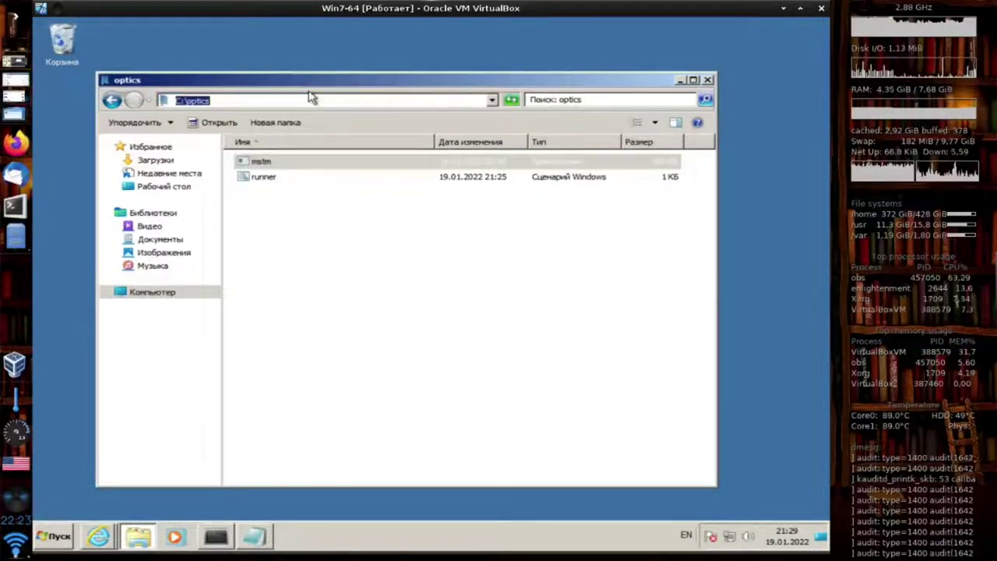
click(305, 243)
click(272, 178)
right_click(272, 179)
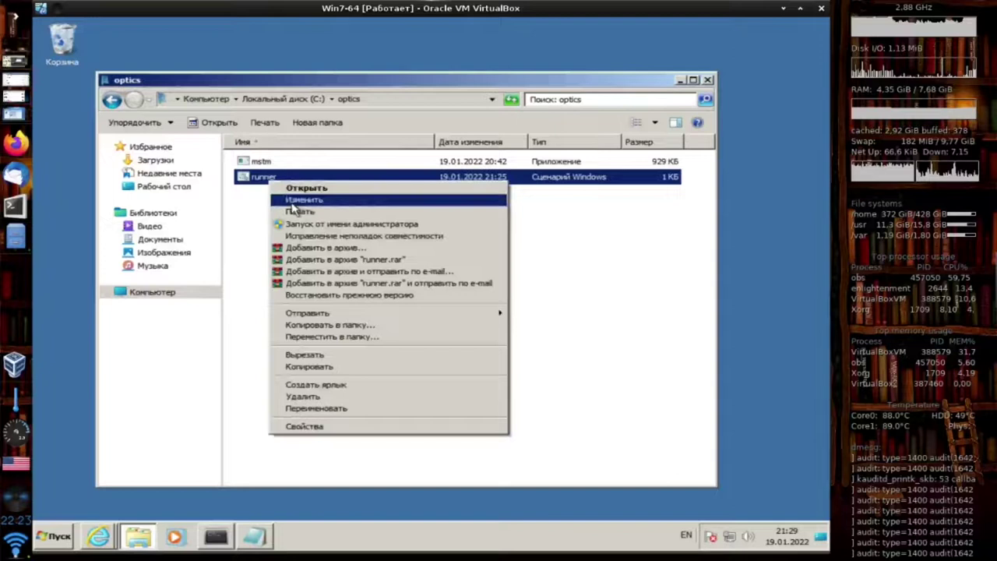
click(295, 200)
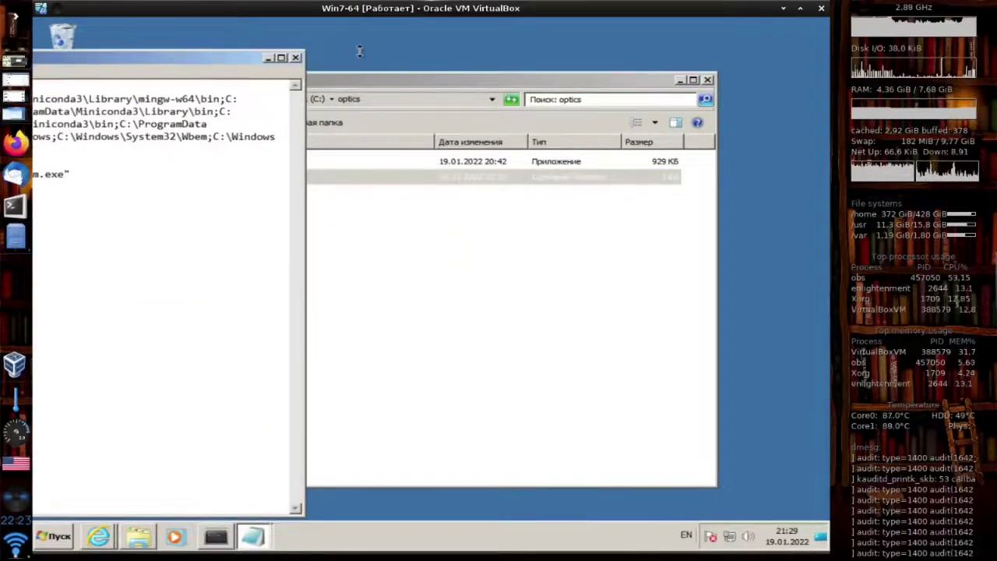
Step: Set MSTM_BIN in the runner script to "C:\optics\mstm.exe" using the copied folder path, and close the file
drag(220, 69, 589, 64)
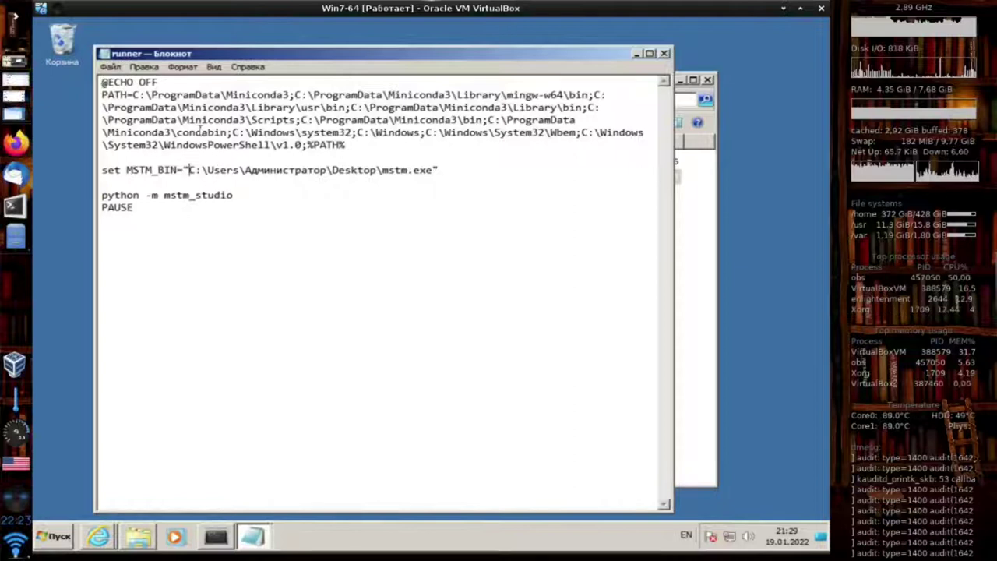
drag(189, 170, 357, 170)
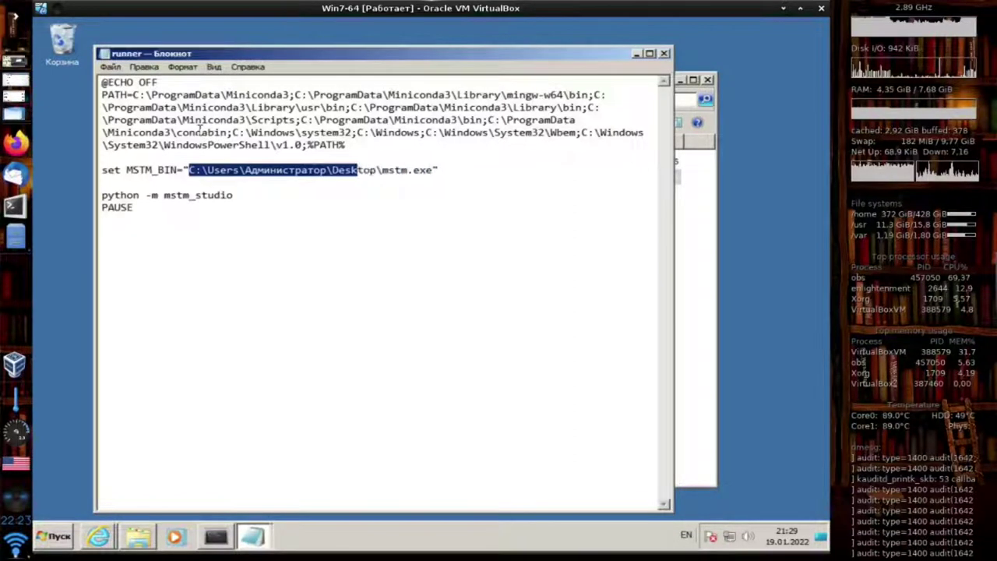
key(ctrl+v)
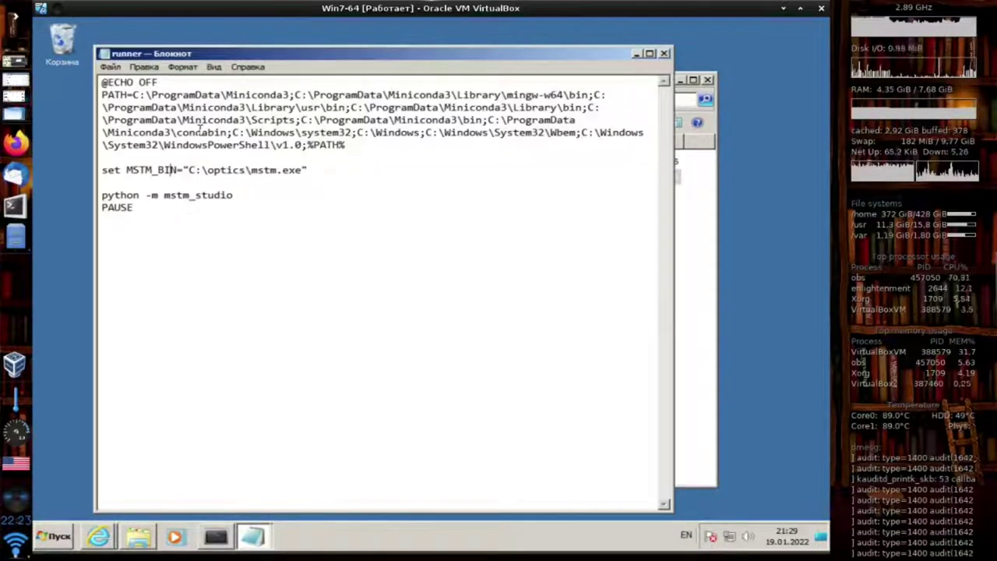
click(663, 53)
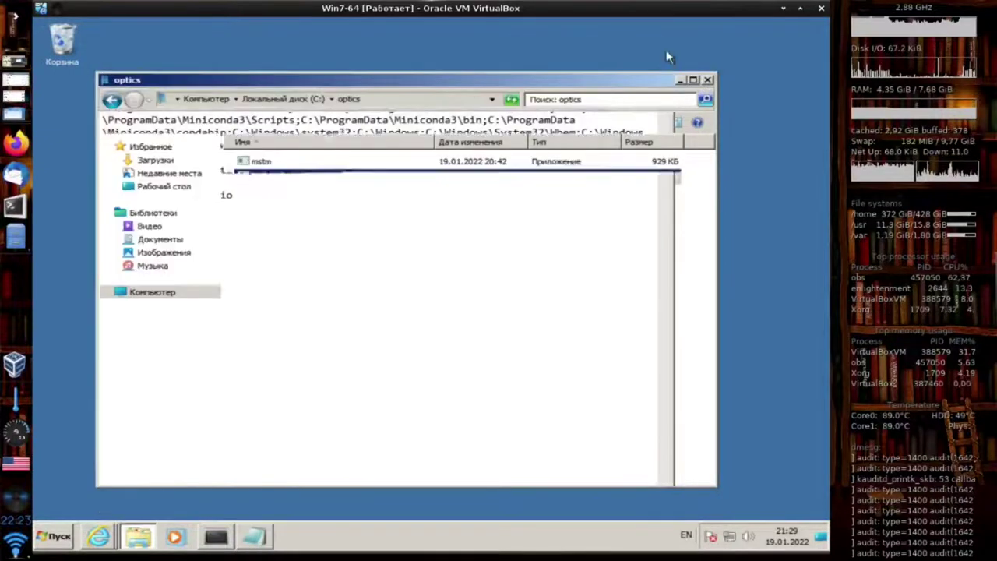
Step: Launch MSTM Studio with the runner script from the optics folder and reposition its window over the console
click(554, 177)
double_click(264, 177)
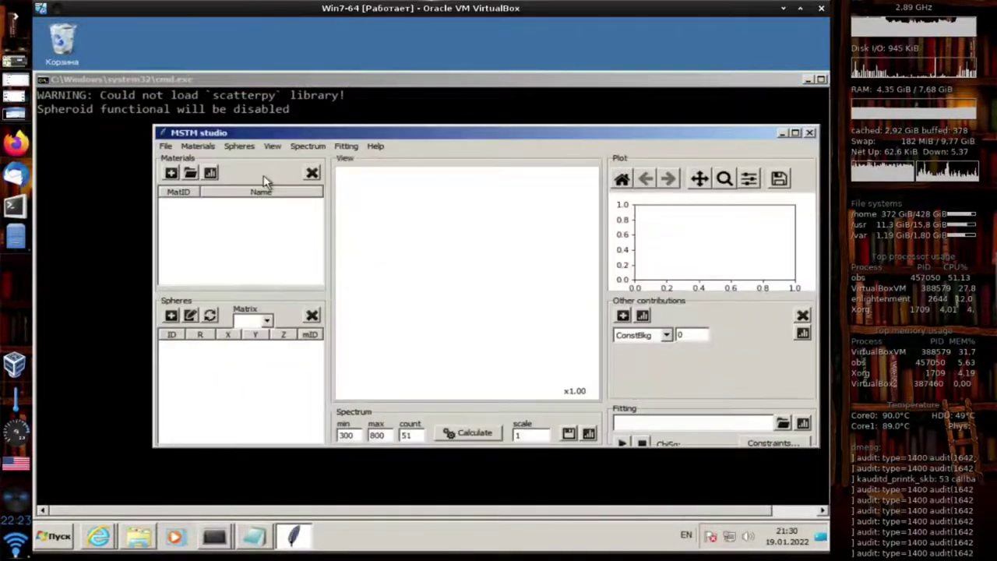
drag(330, 135, 257, 118)
Step: Add air as the first material in MSTM Studio
click(98, 156)
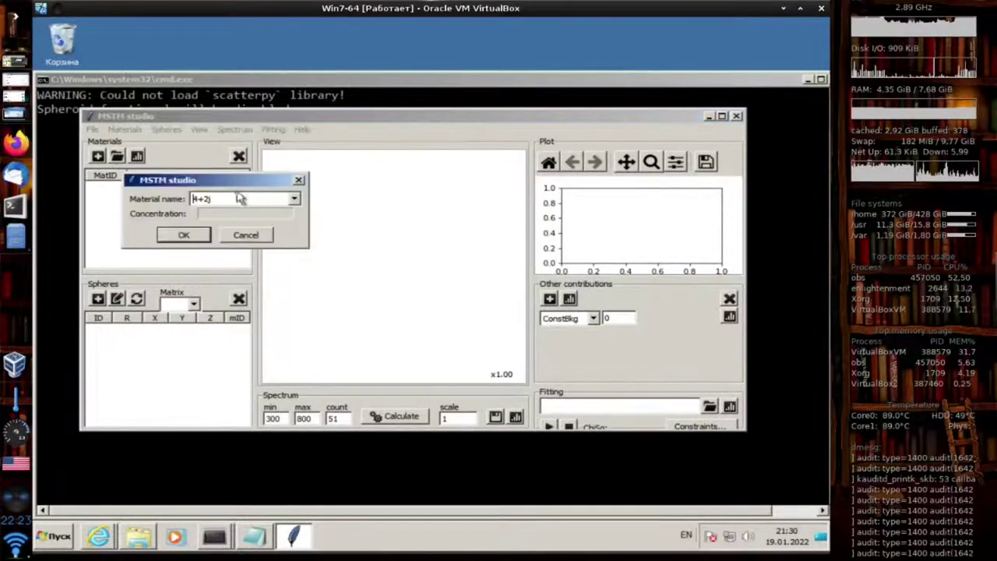
click(293, 200)
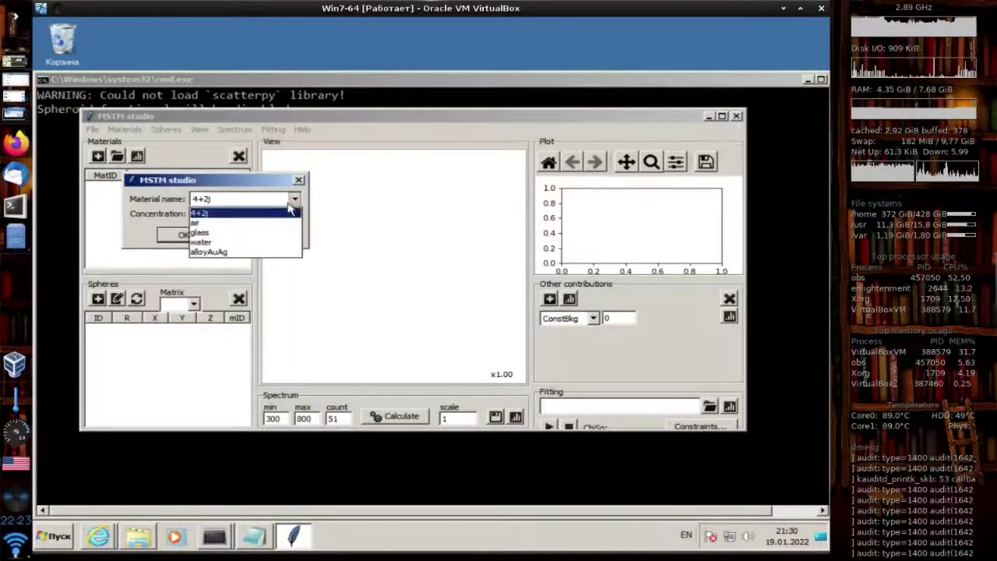
click(257, 251)
click(294, 201)
click(264, 224)
click(199, 238)
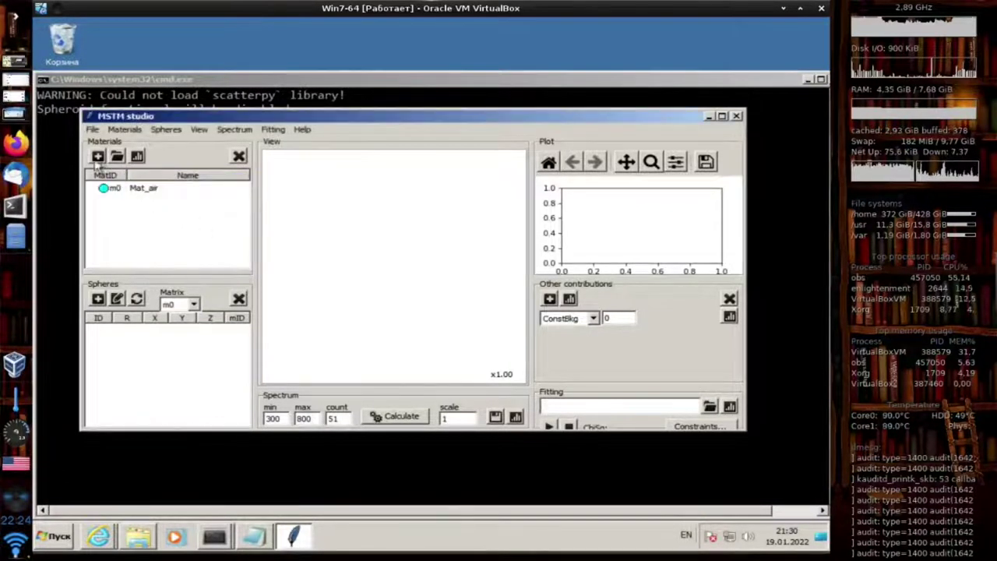
Step: Add an alloyAuAg material with the composition Au1.00Ag0.00
click(97, 157)
click(294, 200)
click(257, 251)
click(209, 212)
click(195, 238)
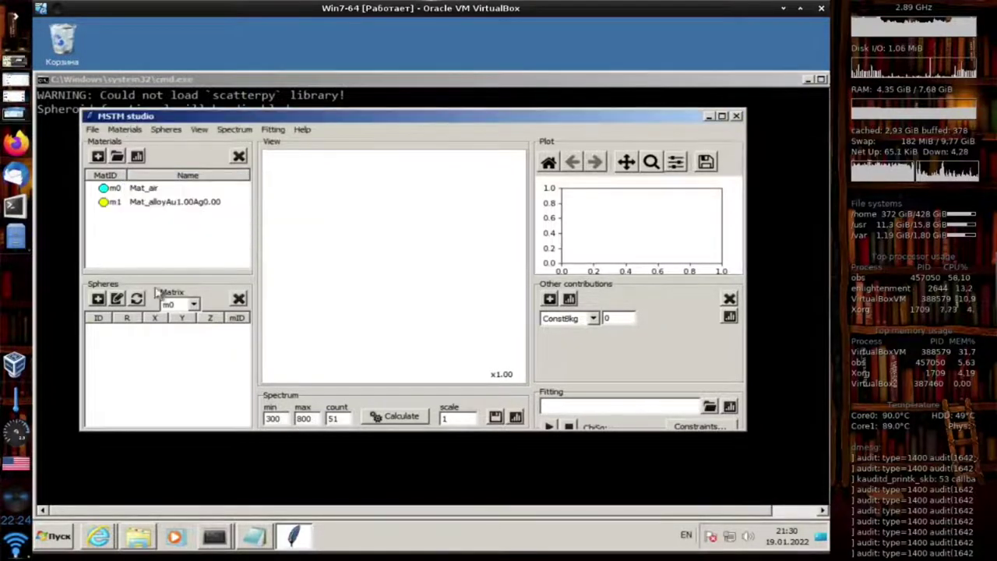
Step: Add a sphere of radius 10 at coordinates 0, 0, 0 and assign it material m1
click(98, 301)
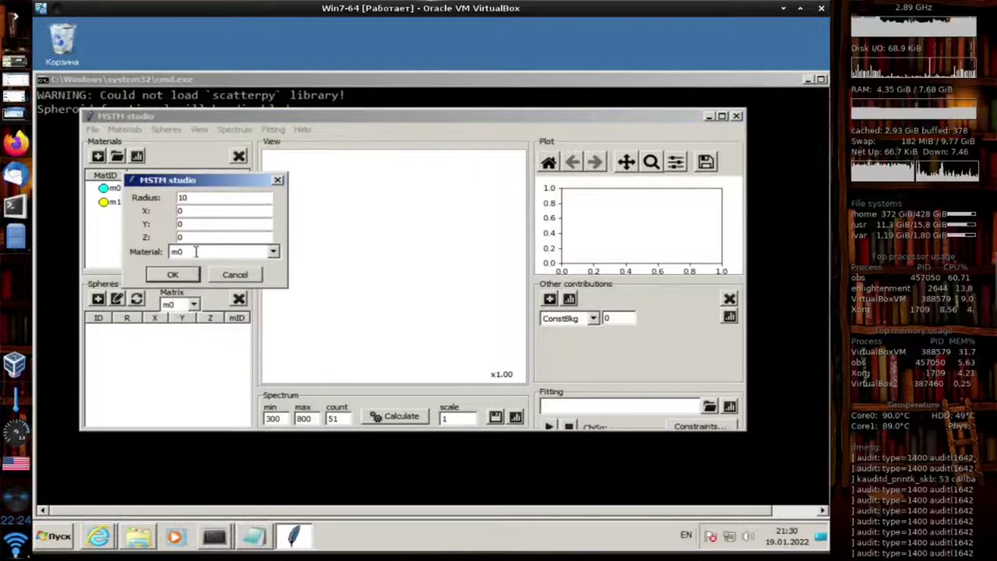
click(187, 275)
double_click(191, 330)
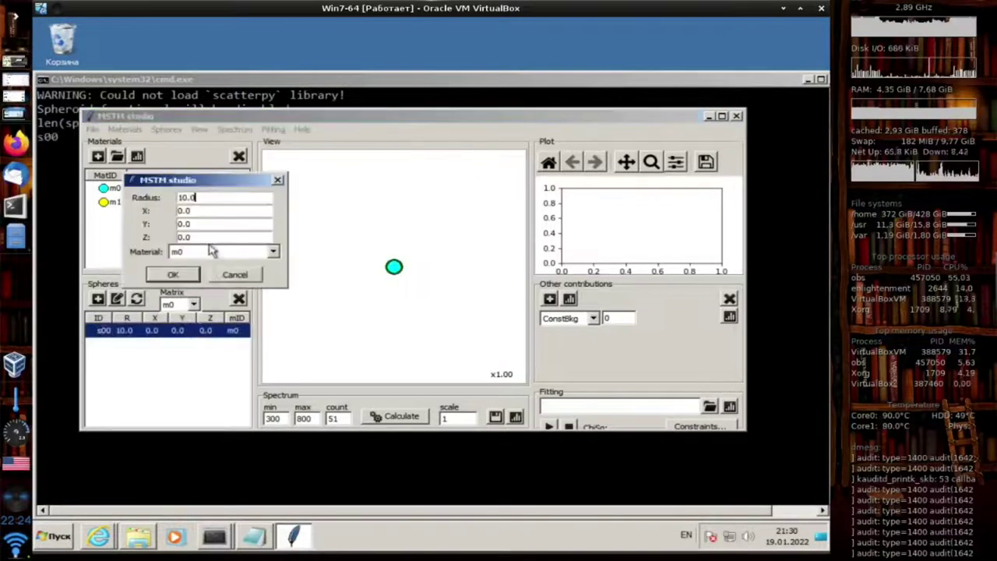
click(273, 252)
click(237, 275)
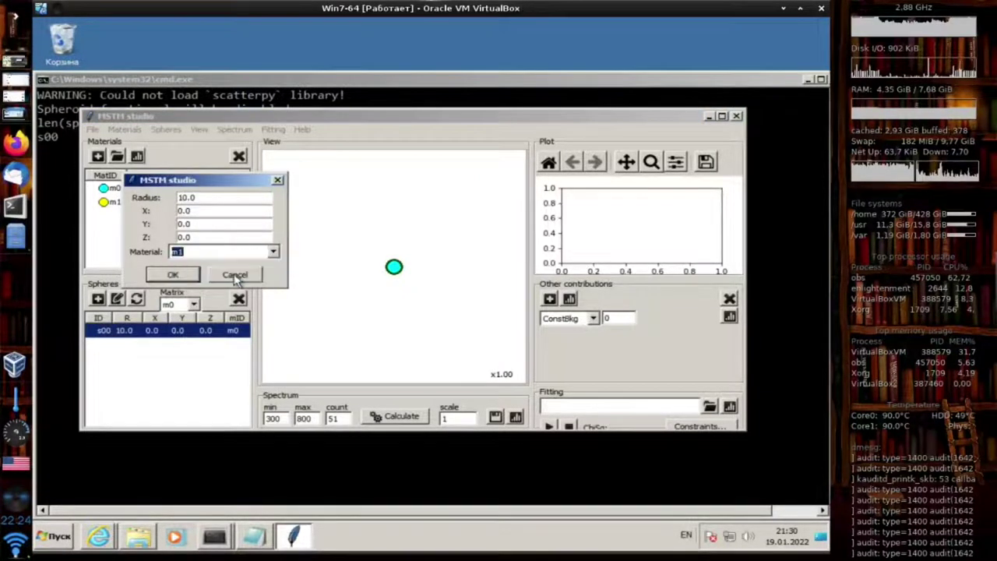
click(173, 275)
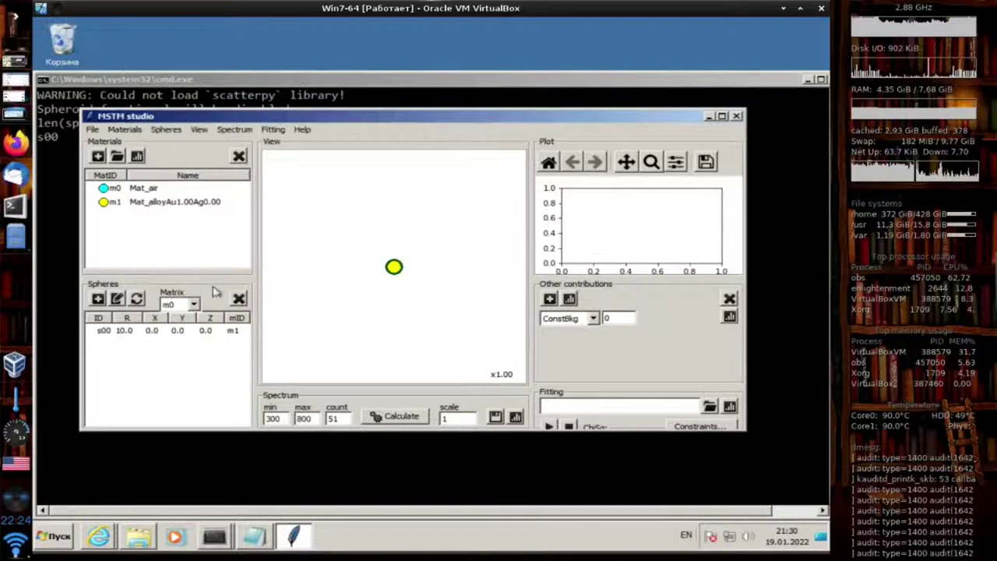
Step: Calculate the spectrum of the gold sphere in the air matrix and close MSTM Studio
click(379, 415)
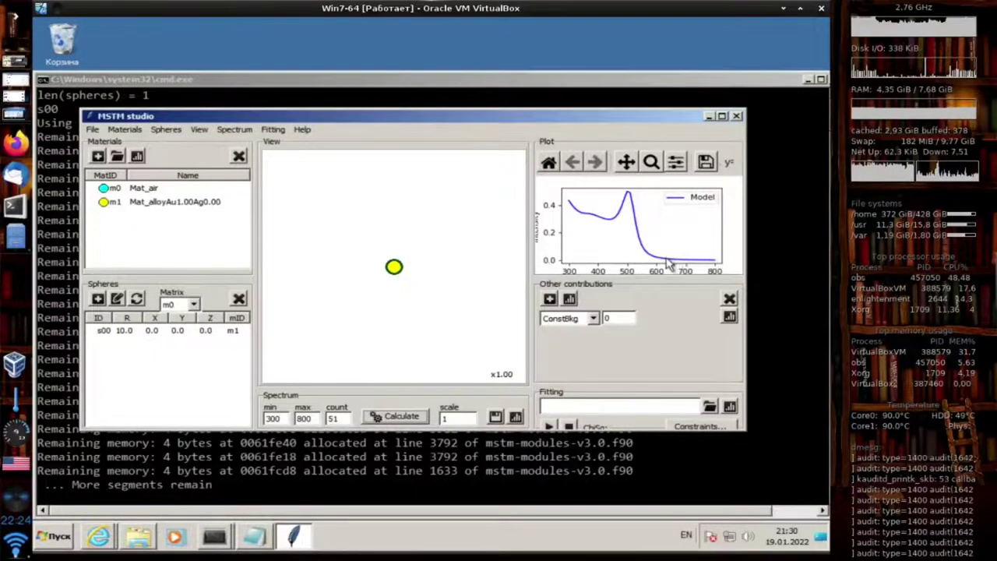
click(736, 116)
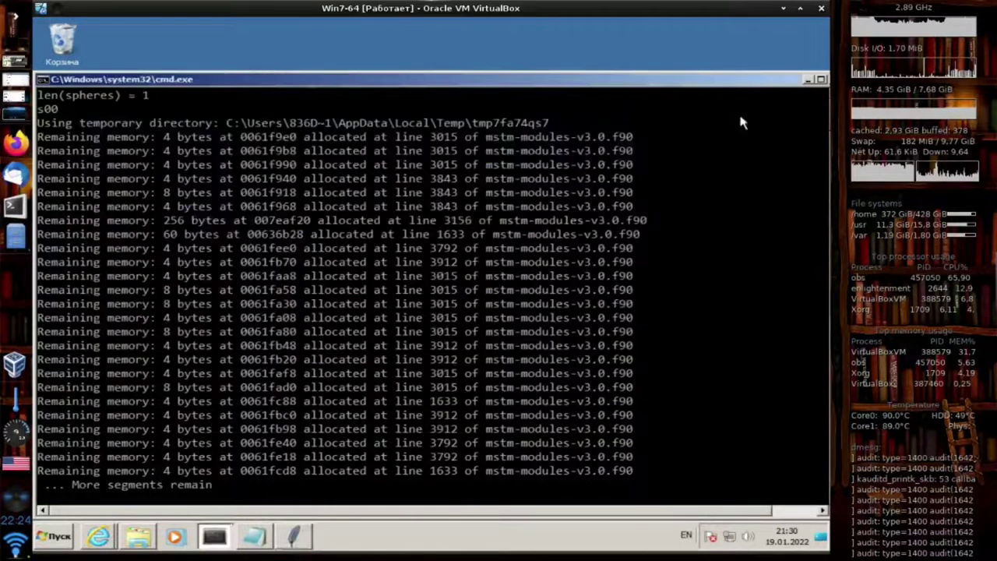